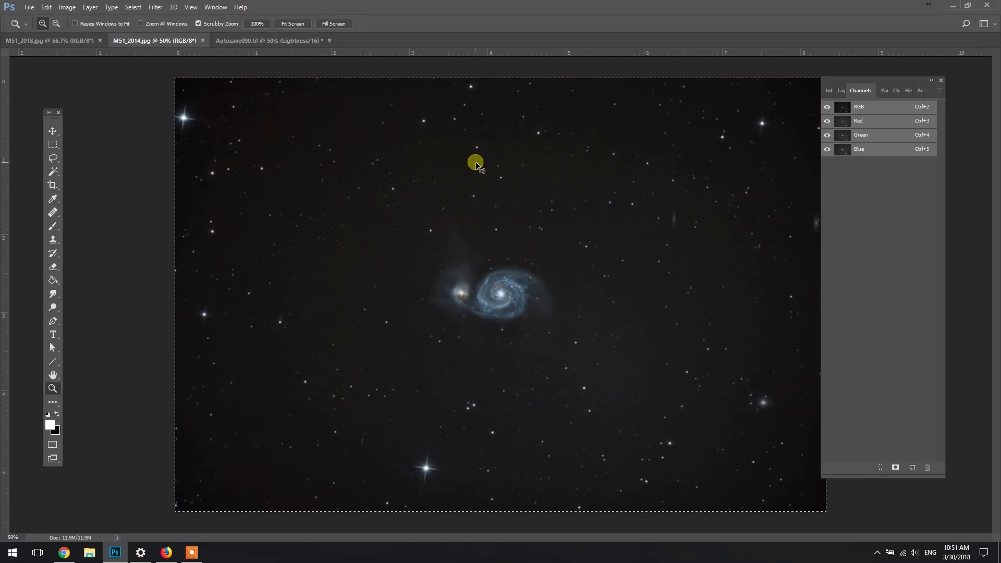
- Duplicate the M51 background into a new Layer 1 with Ctrl+J
key(ctrl+j)
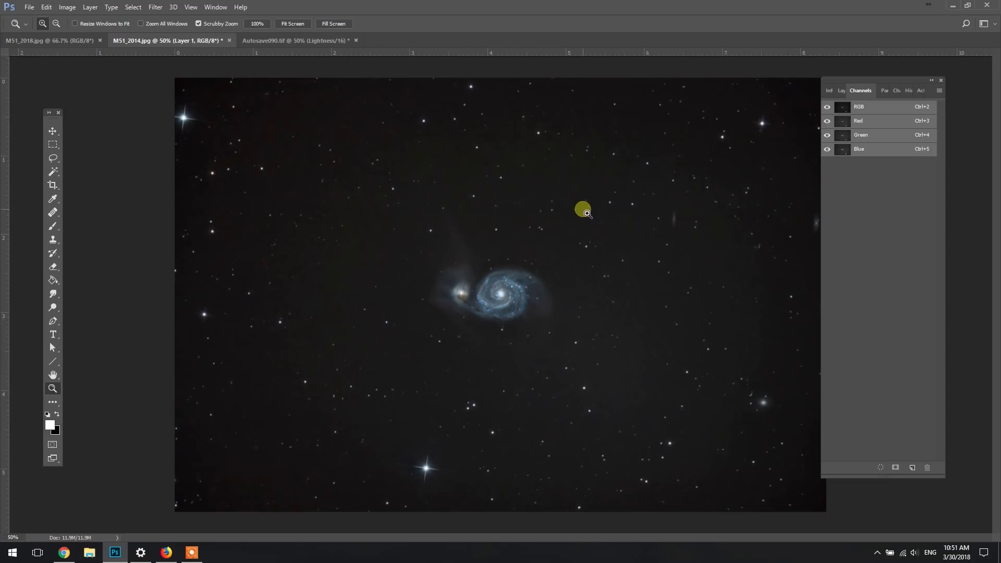
- Run GradientXTerminator on Layer 1 with Medium detail, Low aggressiveness and background colour balance
click(161, 8)
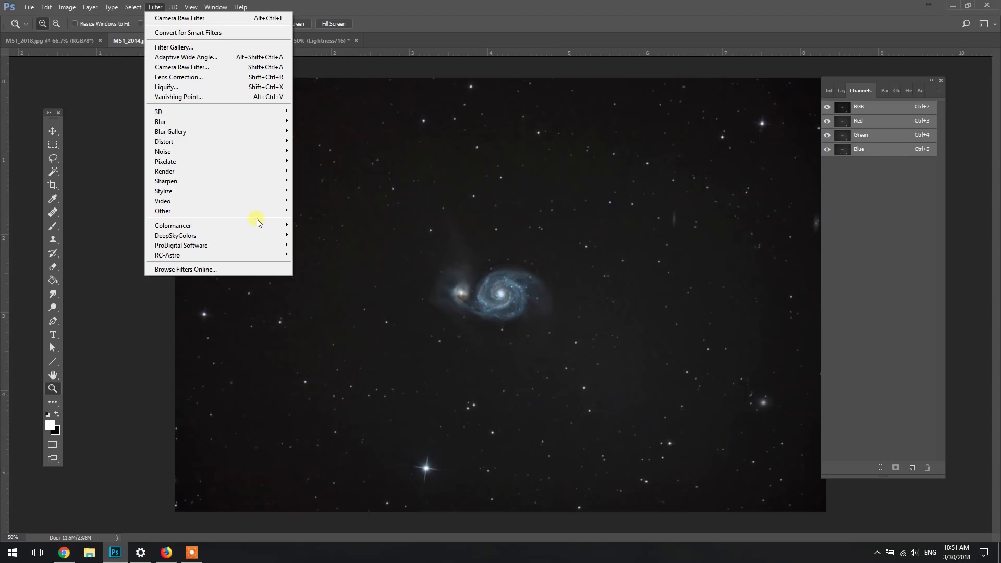
mouse_move(244, 257)
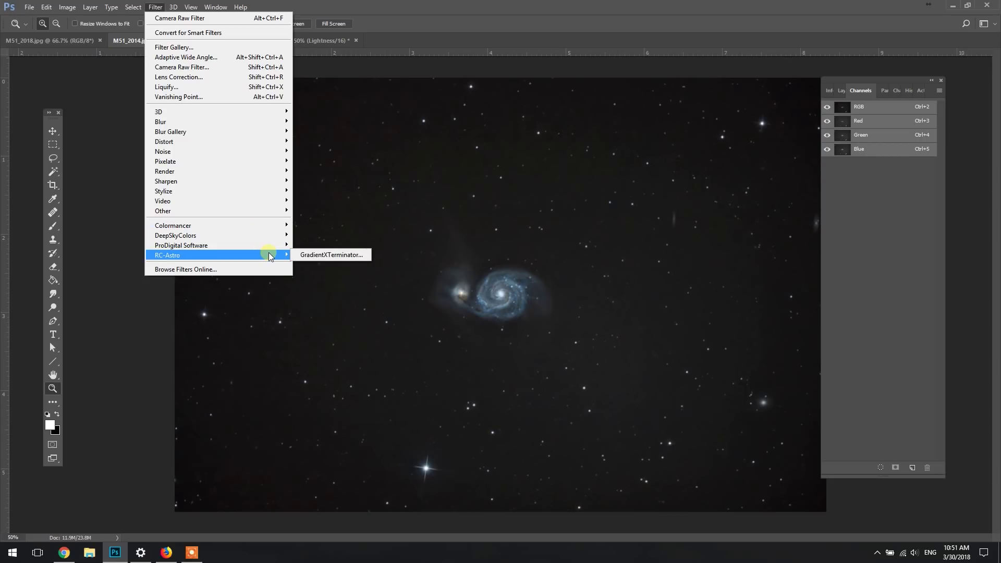
click(840, 91)
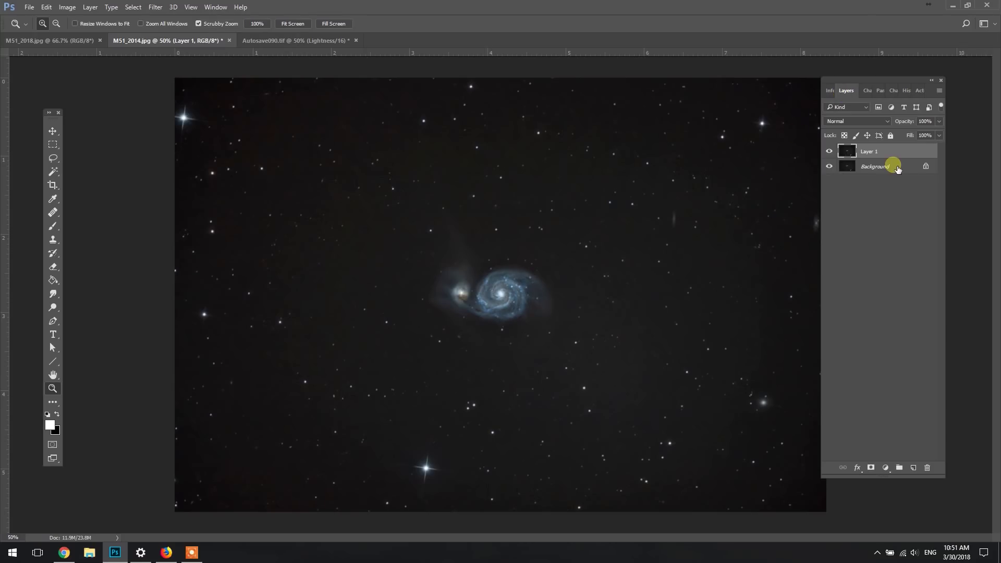
click(876, 165)
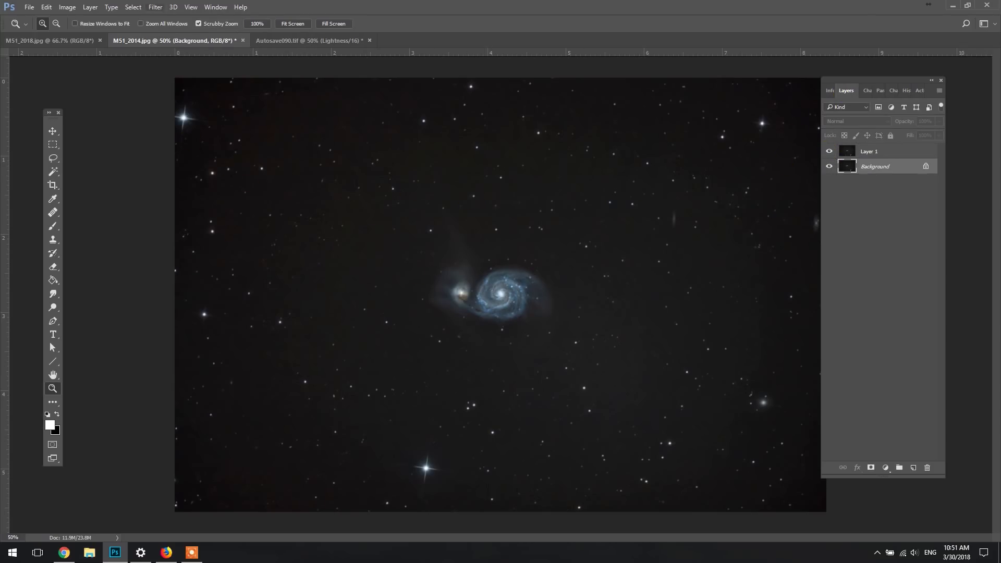
click(162, 10)
mouse_move(237, 247)
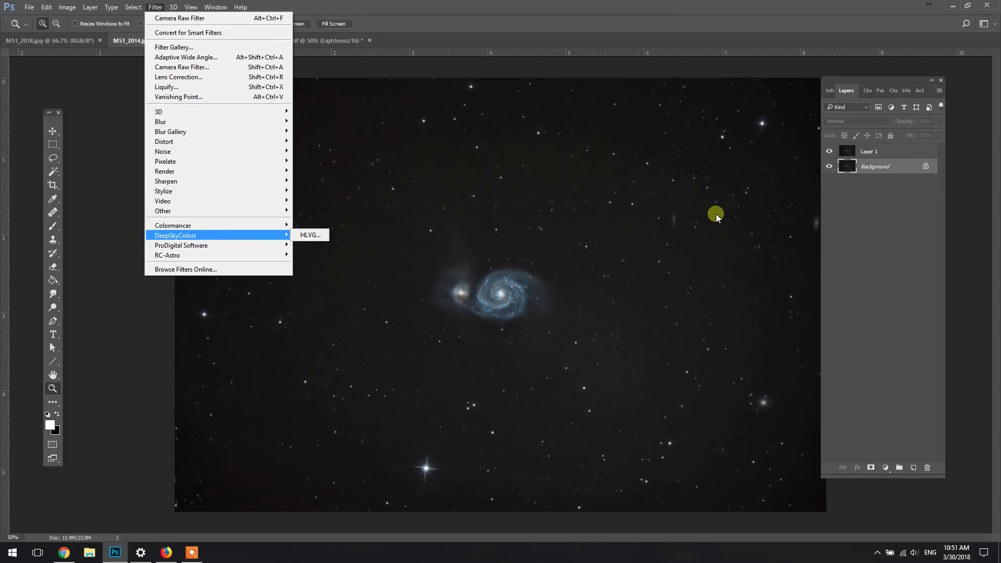
click(866, 156)
click(163, 8)
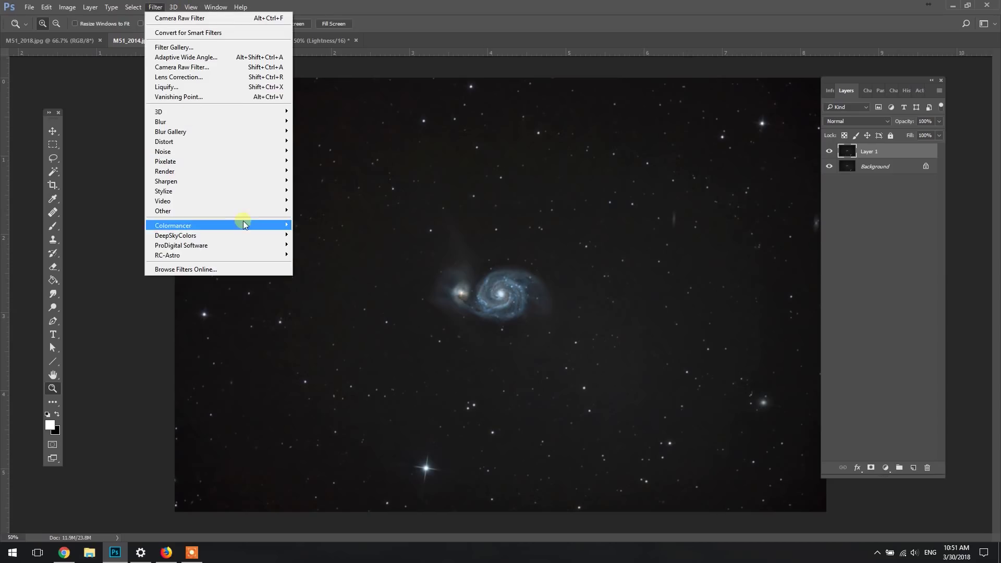
mouse_move(241, 255)
click(334, 254)
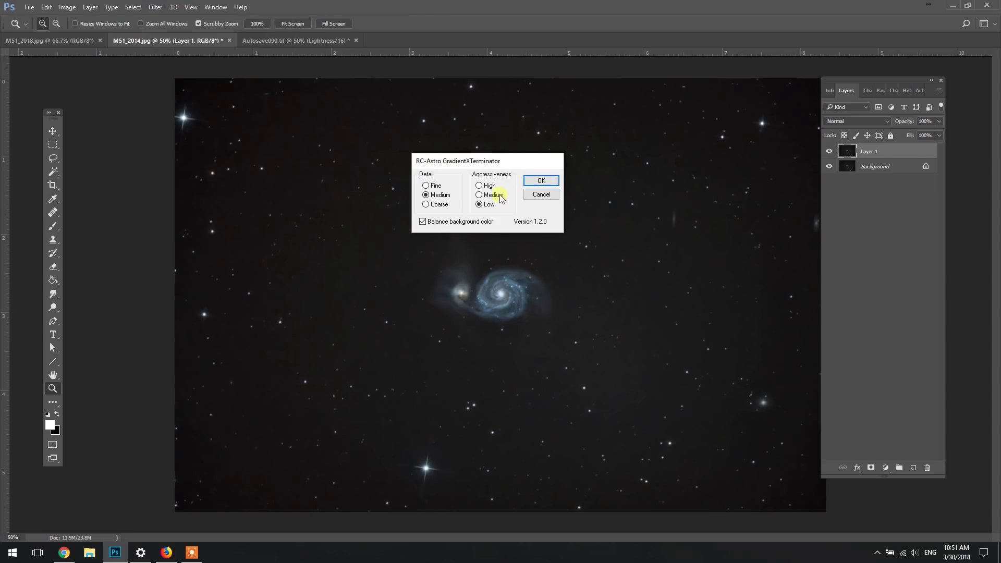
click(541, 181)
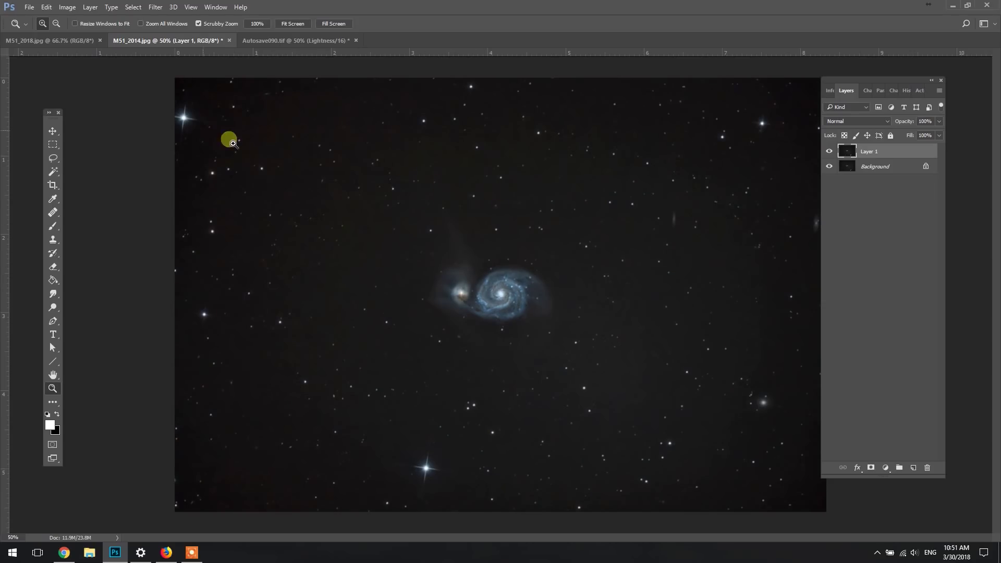
- Apply AstroFlat Pro to Layer 1: Smoothness 26, Edge Cleanup 17, Dark Noise Reduction 22
click(158, 8)
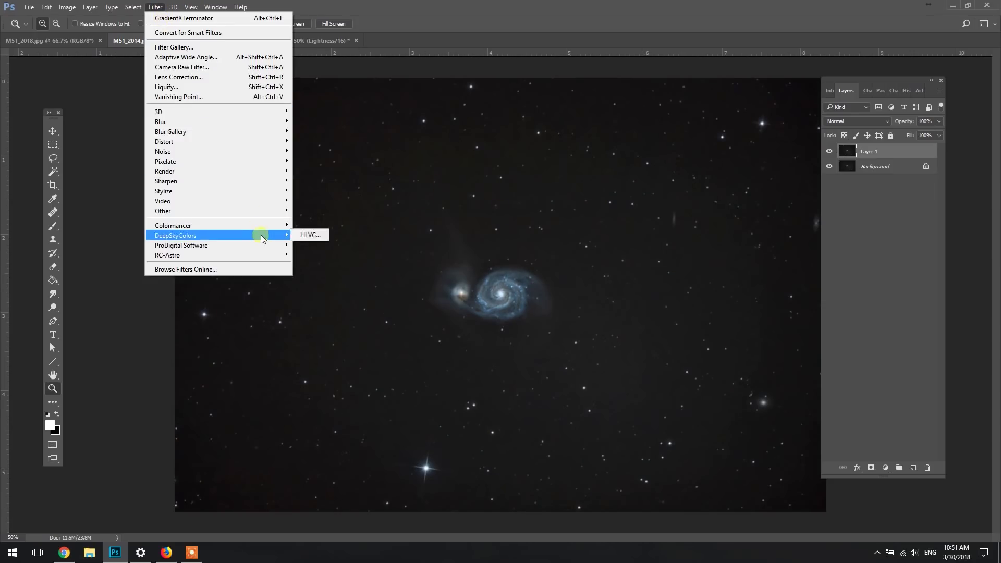
mouse_move(256, 252)
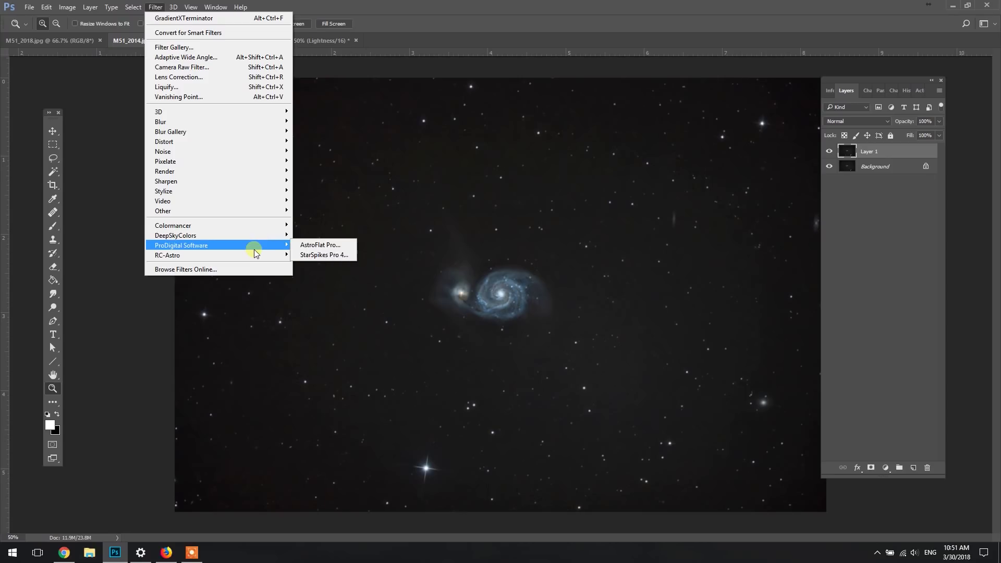
click(329, 245)
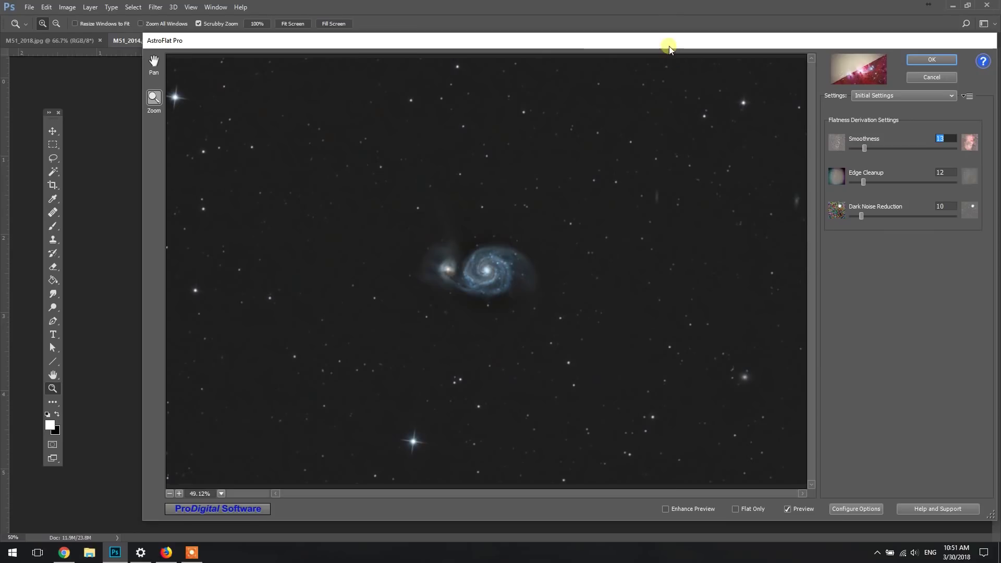
drag(665, 40, 702, 59)
mouse_move(846, 163)
mouse_down()
mouse_move(857, 167)
mouse_move(846, 167)
mouse_up()
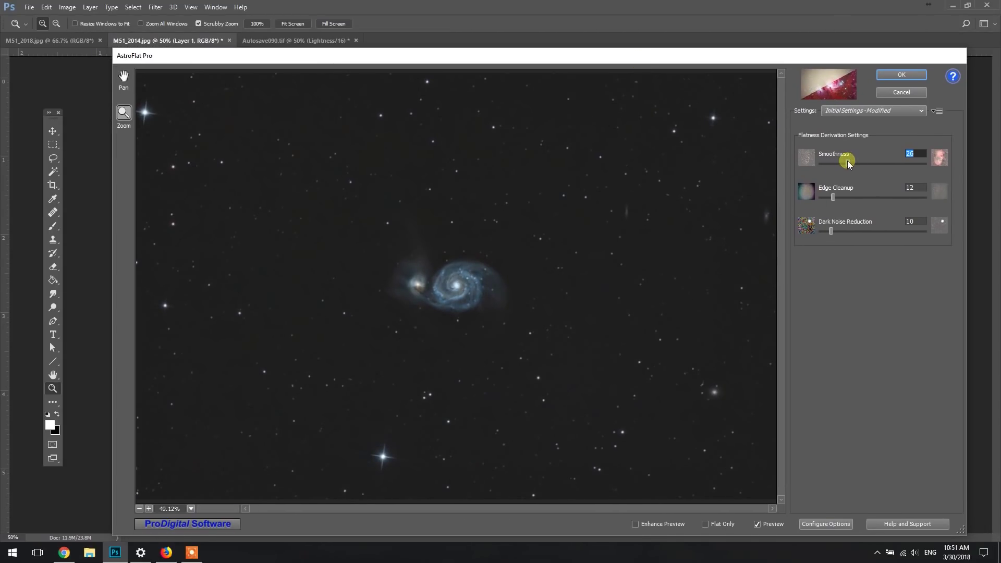
click(832, 198)
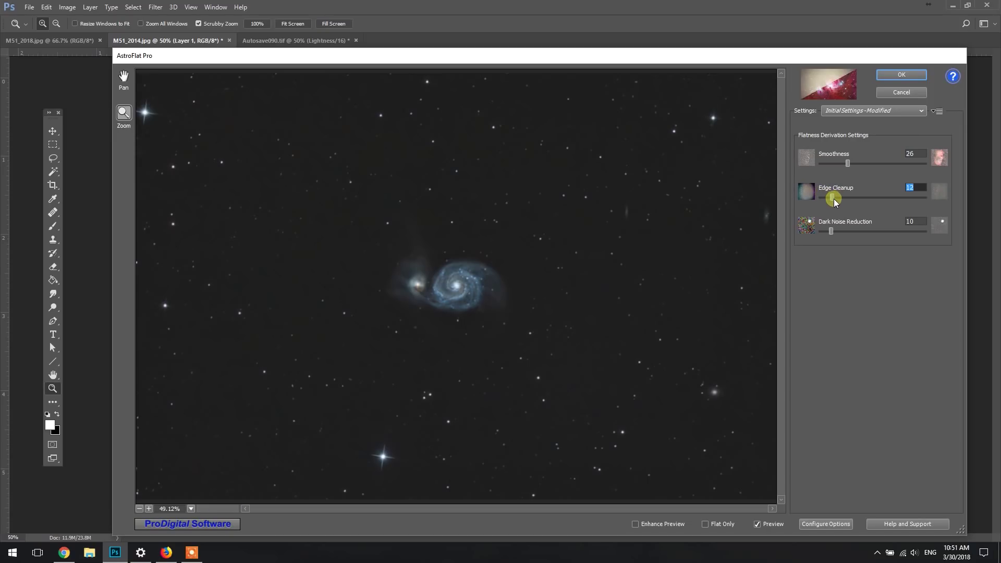
drag(832, 232, 846, 235)
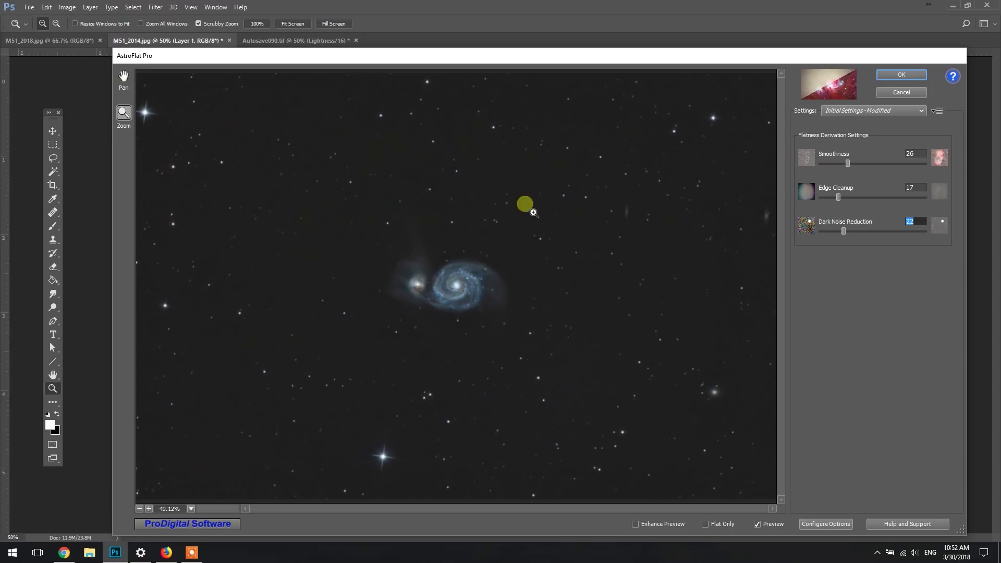
click(902, 75)
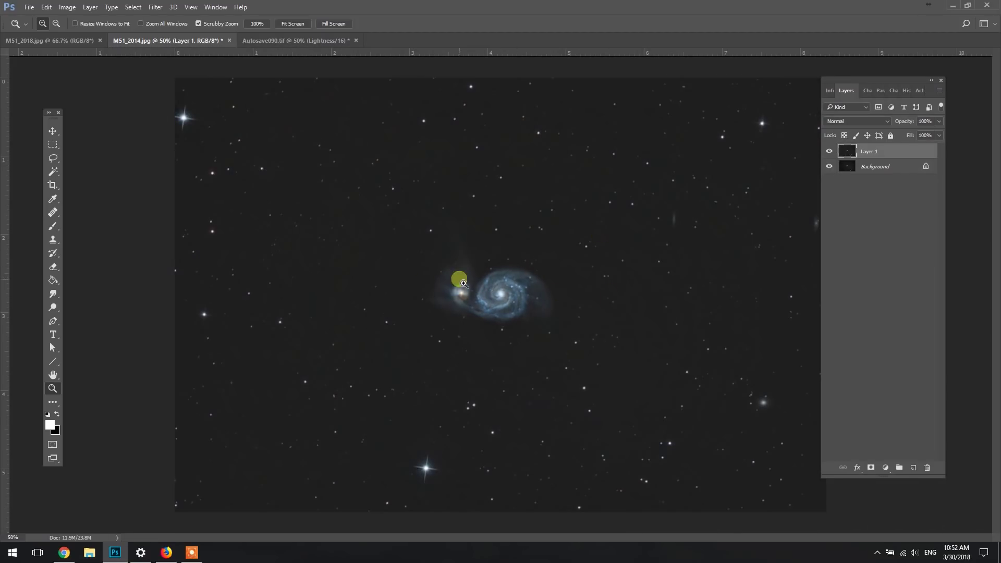
- Raise Layer 1's Levels black point to 12 and compare it against the background
click(69, 8)
mouse_move(130, 31)
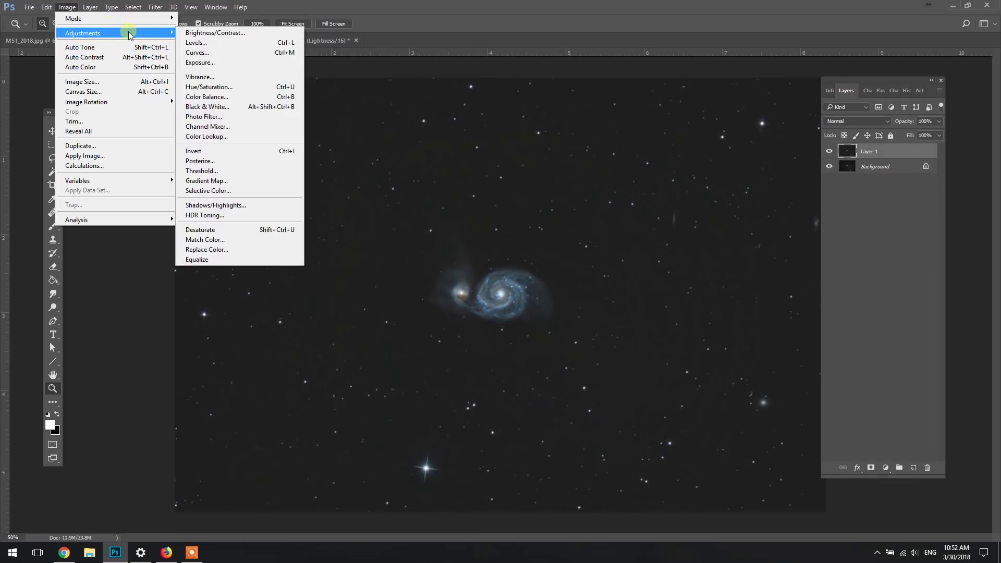
click(180, 42)
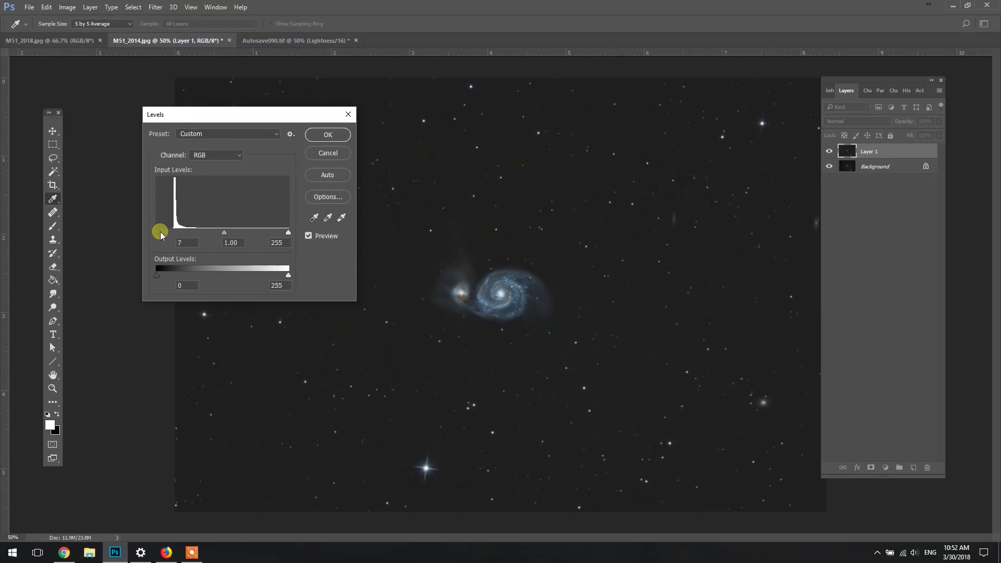
drag(160, 233, 162, 230)
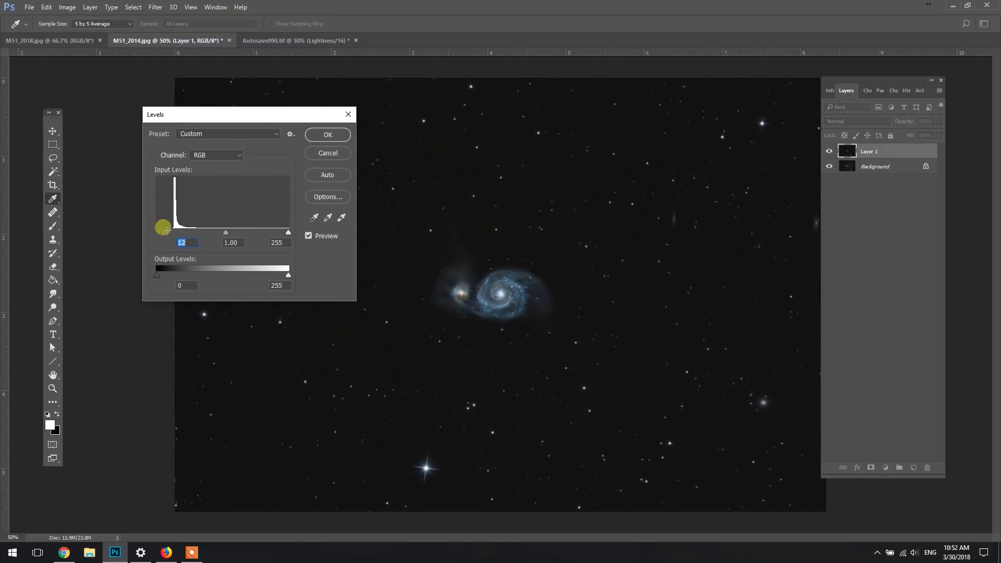
click(328, 134)
key(z)
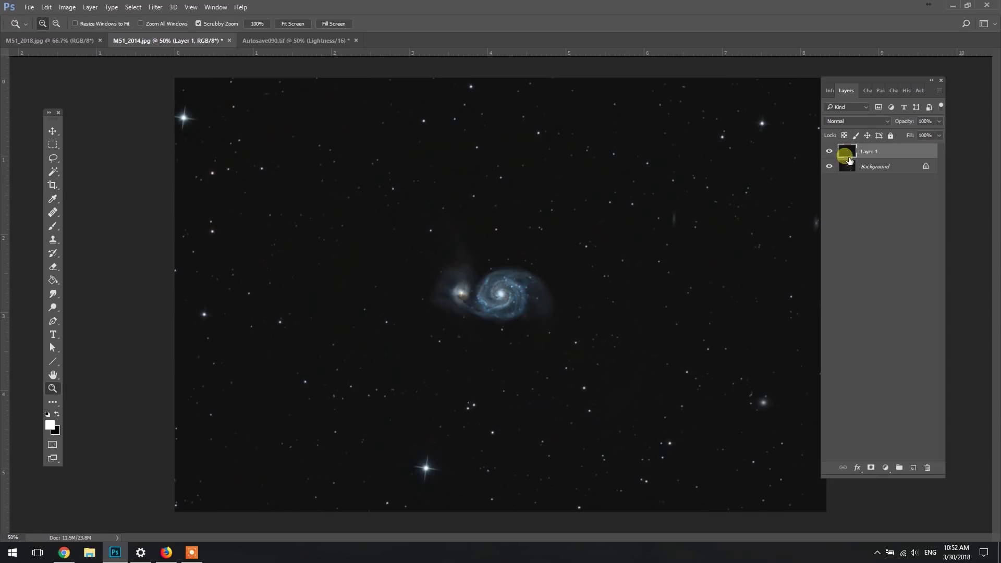
click(837, 152)
- Flatten the image and check Image Size (2500 × 1666 px) without resizing
click(90, 6)
click(132, 391)
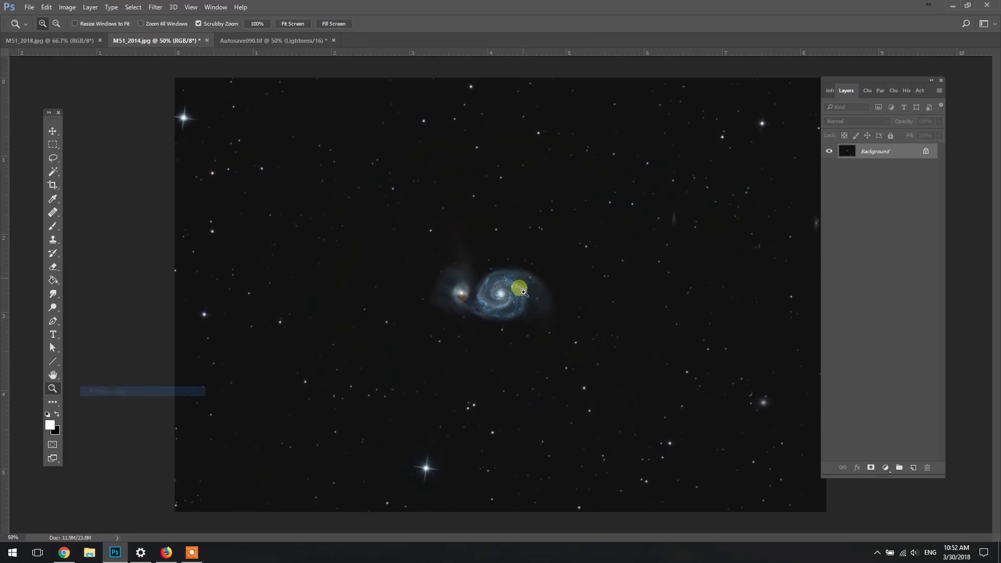
click(67, 7)
click(103, 85)
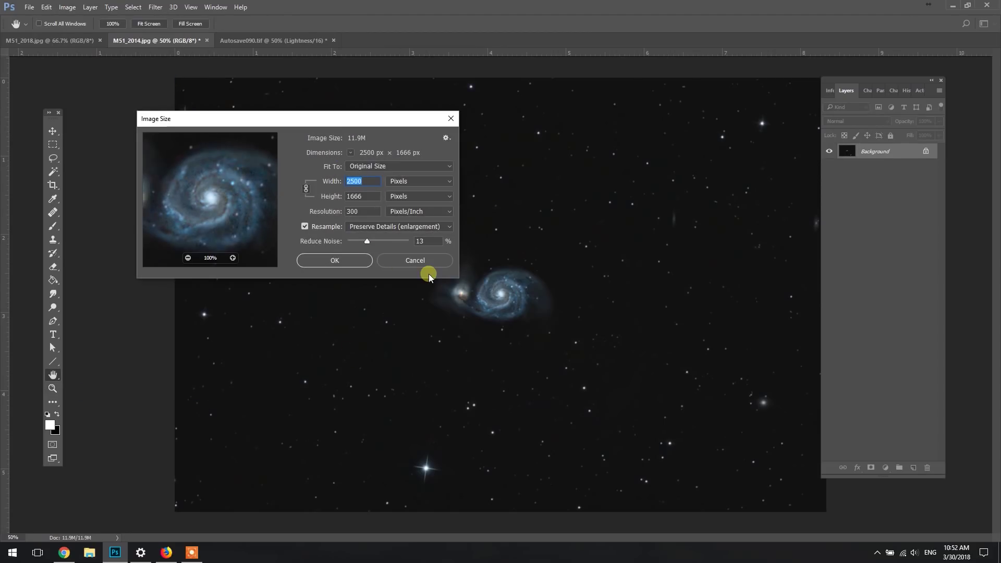
click(412, 260)
key(z)
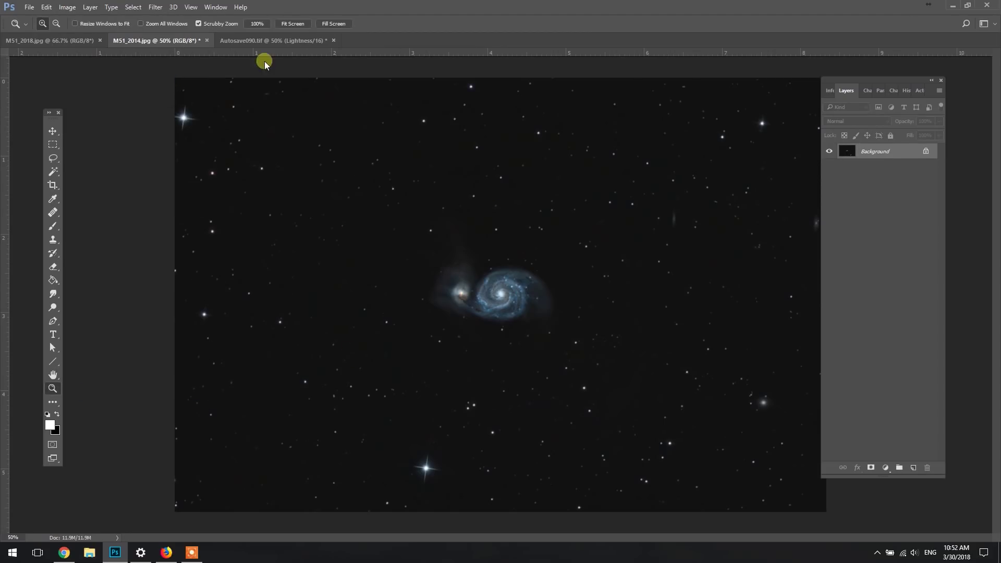
- Select the Lightness channel of the Lab image Autosave090.tif
click(334, 41)
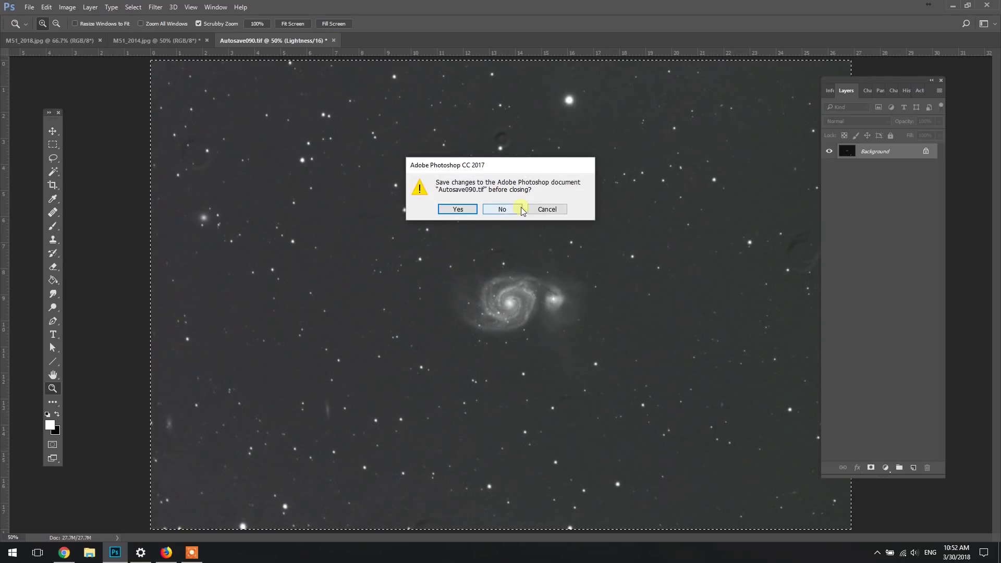
click(551, 209)
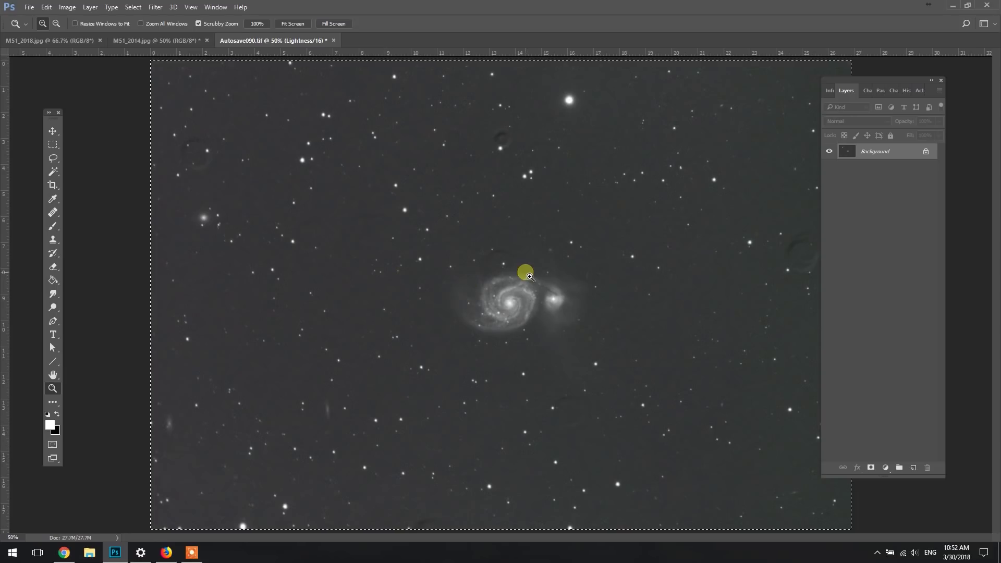
click(893, 91)
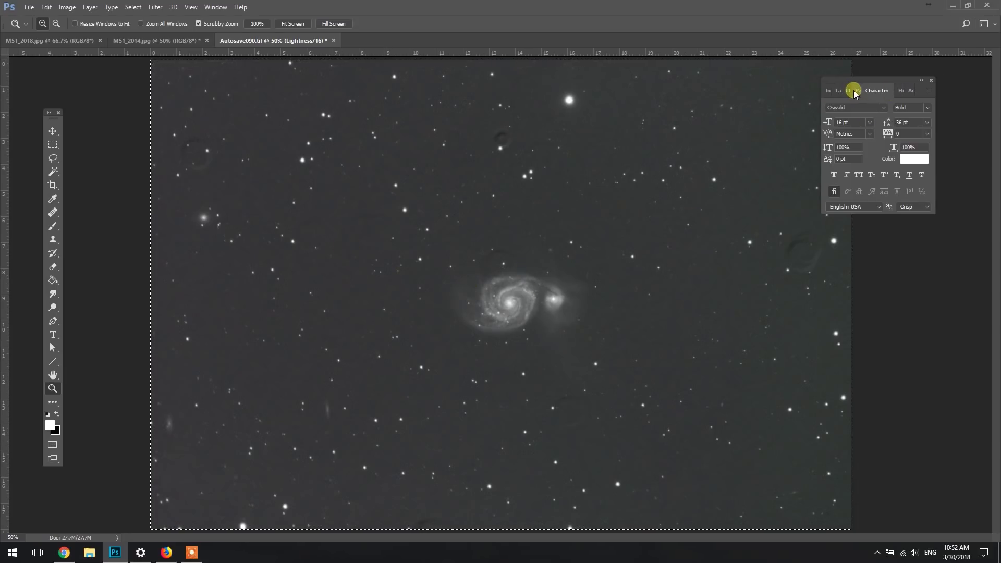
click(836, 91)
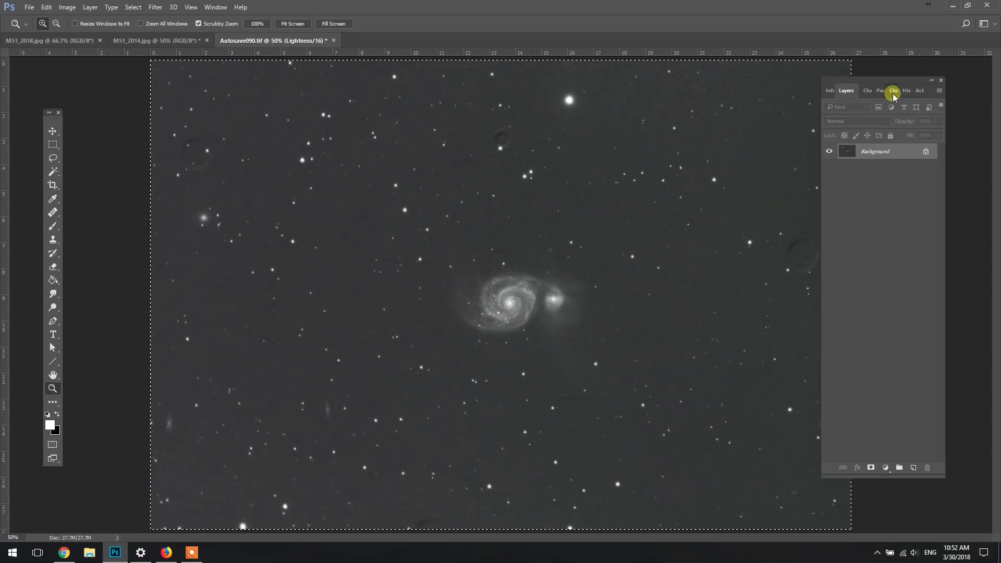
click(888, 94)
click(848, 90)
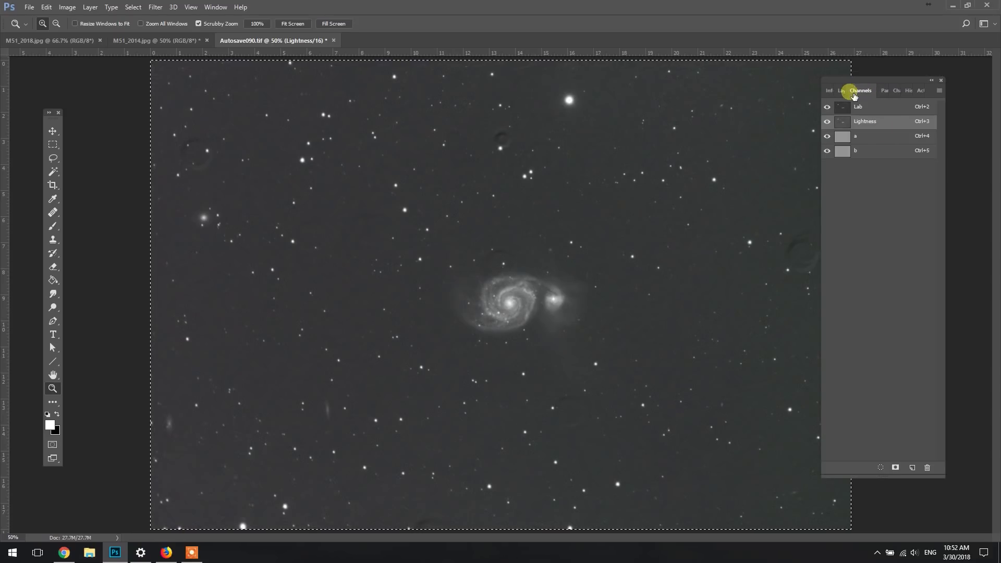
click(860, 137)
click(877, 121)
click(73, 8)
mouse_move(108, 18)
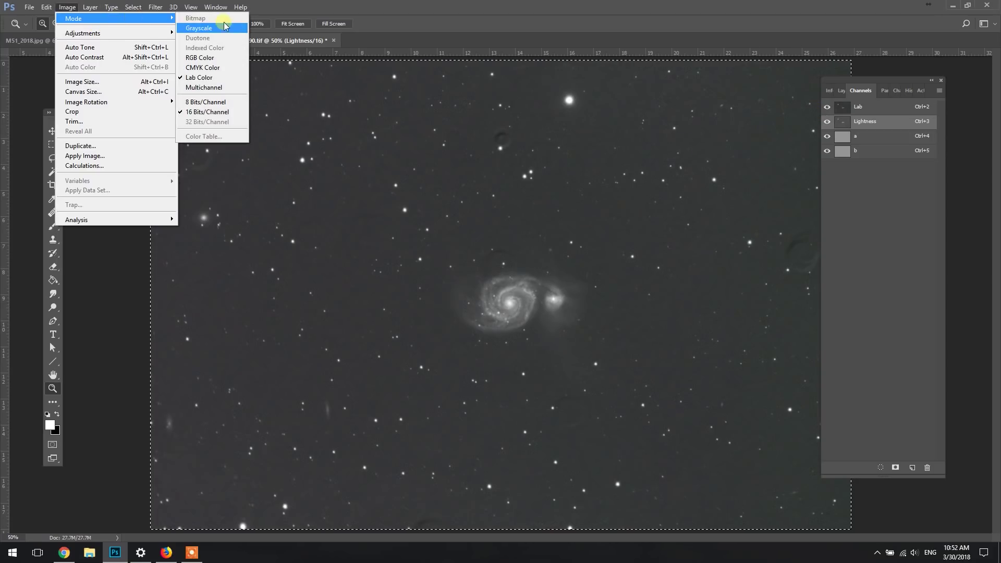
click(878, 125)
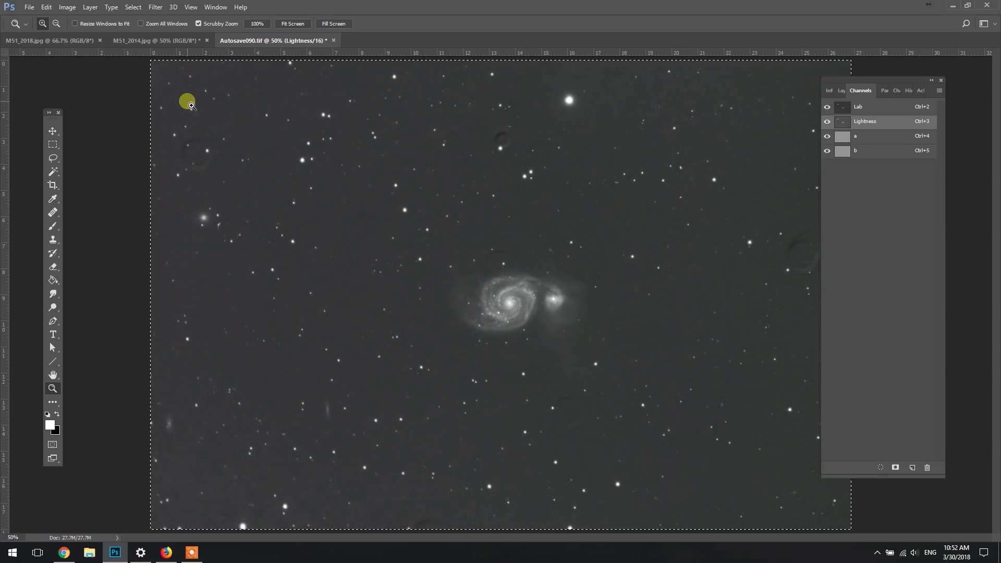
- Create a new grayscale document and paste the Lightness channel as Layer 1
click(30, 7)
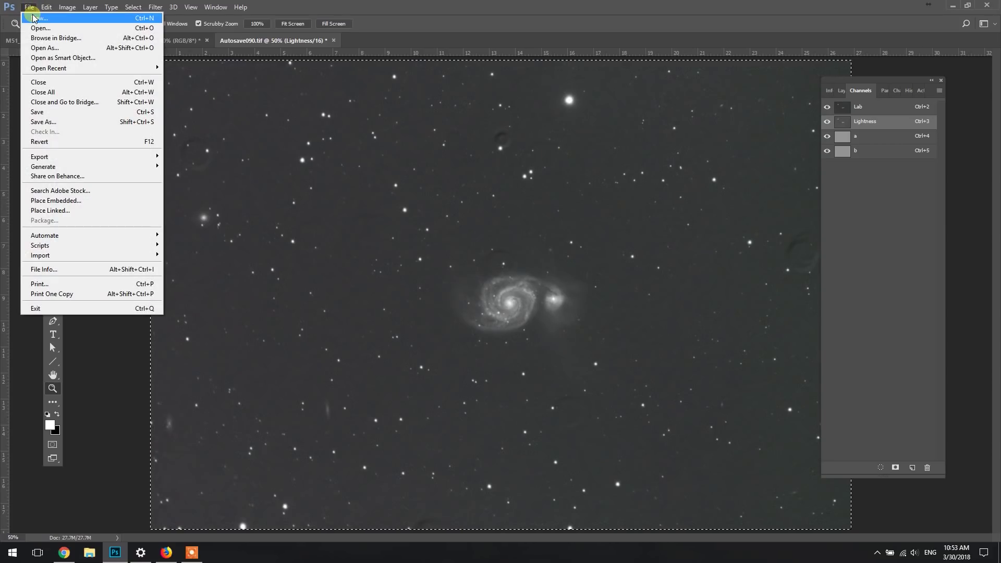
click(40, 20)
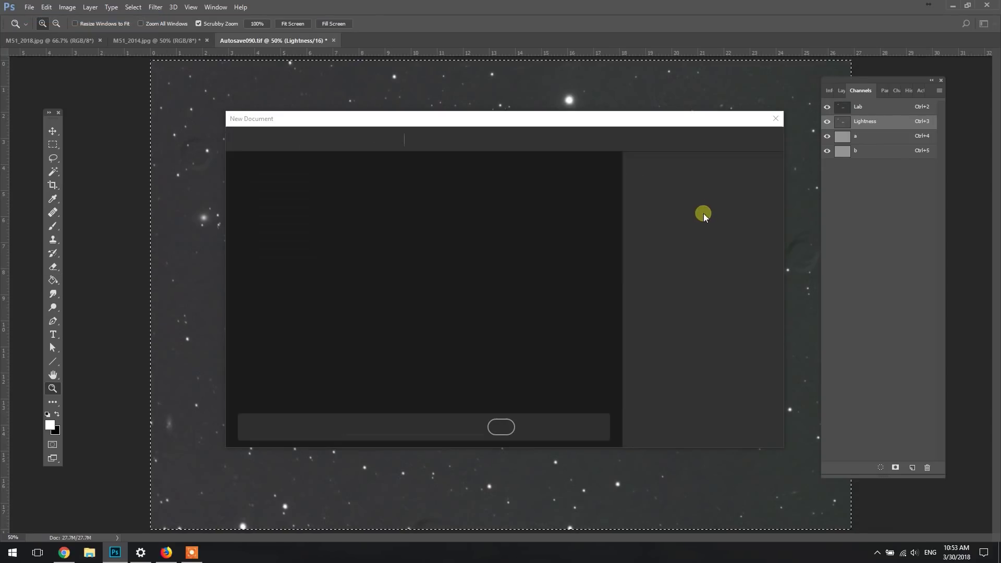
click(712, 429)
key(ctrl+v)
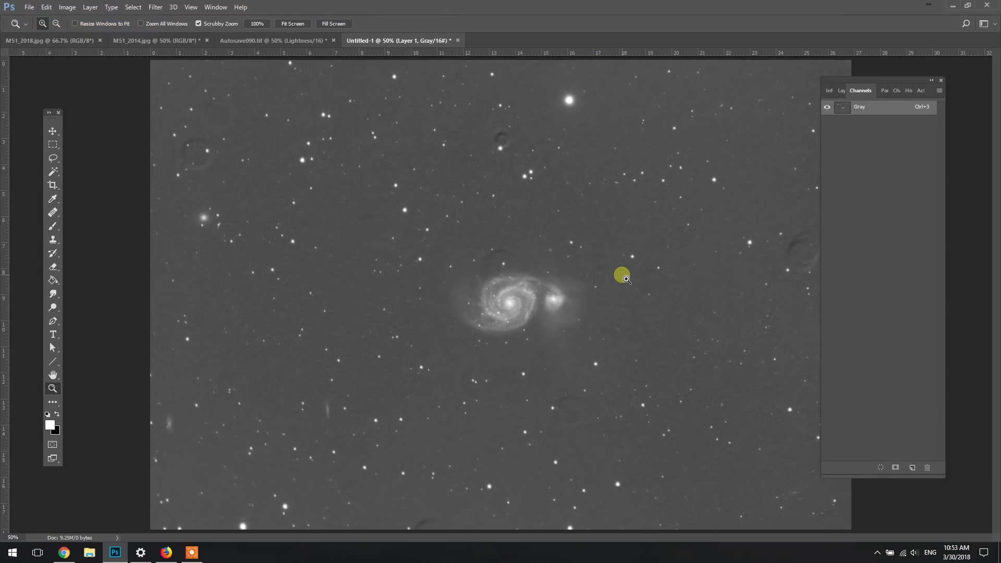
- Close Autosave090.tif without saving changes
click(264, 42)
click(334, 40)
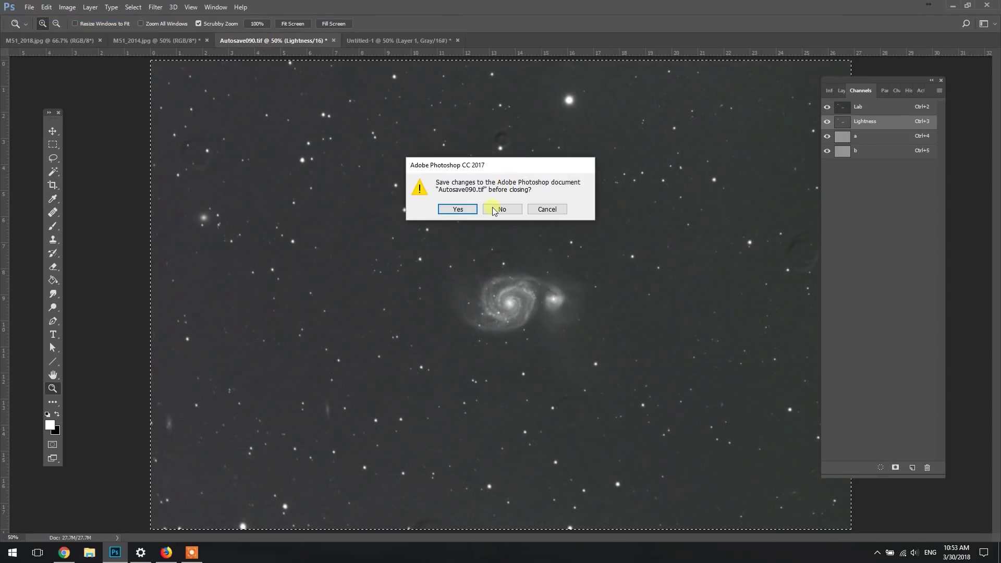
click(498, 209)
- Zoom to 66.7% around the galaxy and select the Healing Brush
click(512, 255)
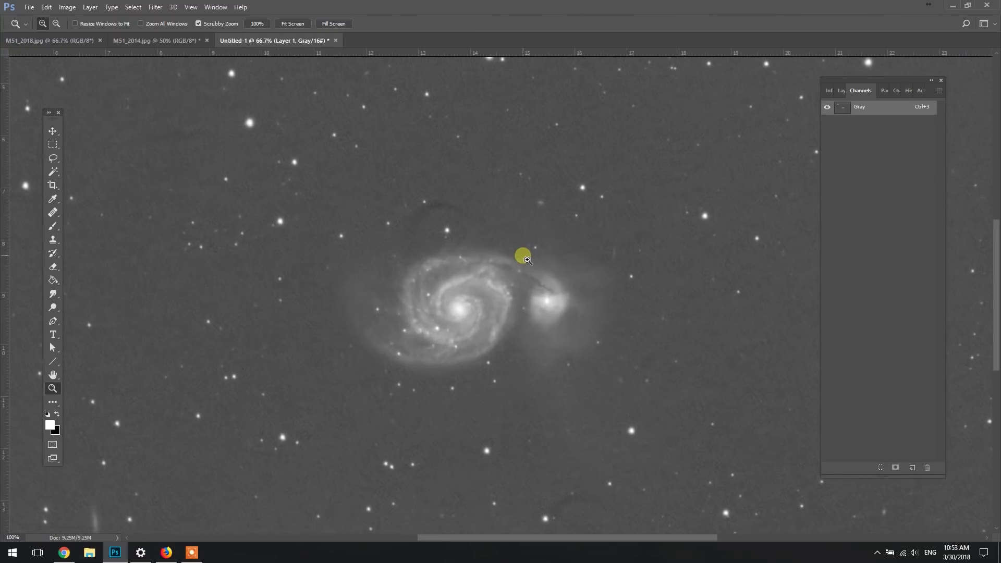
click(54, 212)
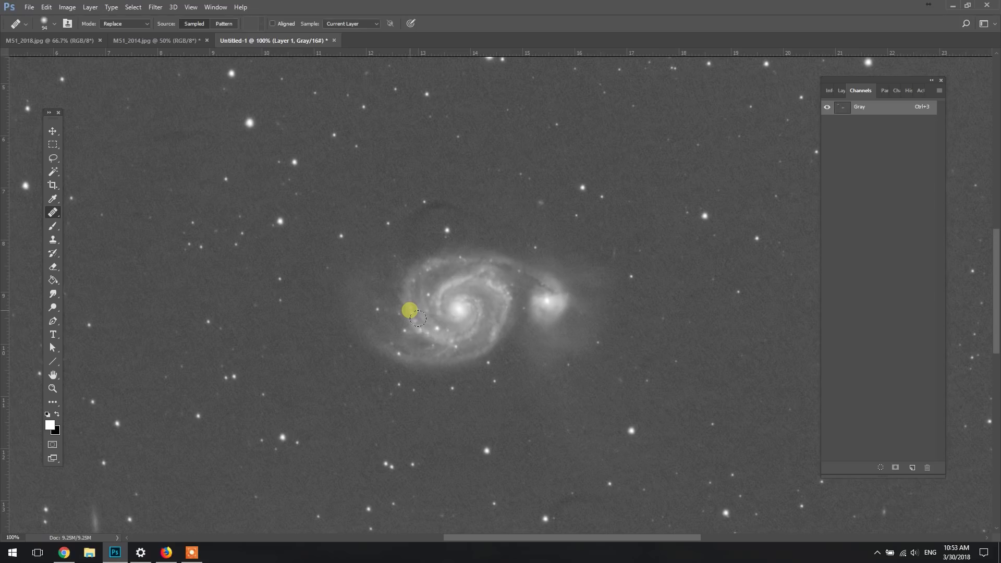
click(52, 389)
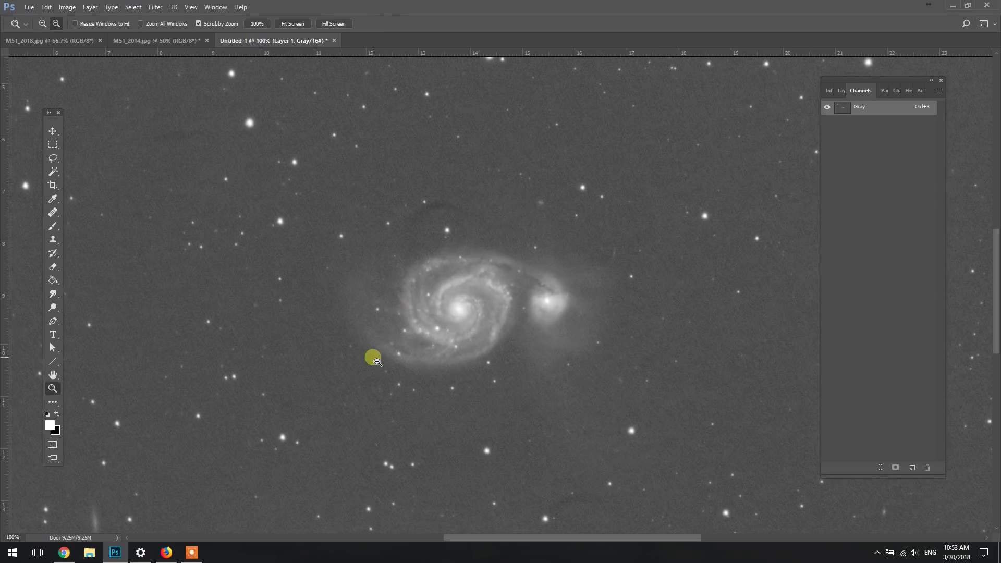
alt+click(472, 371)
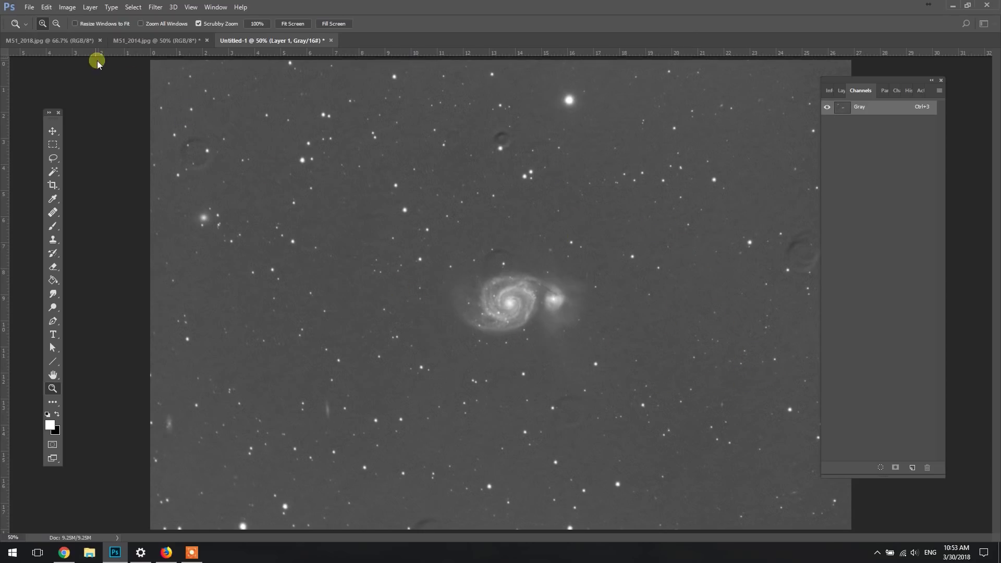
click(68, 7)
click(556, 202)
click(560, 290)
click(54, 212)
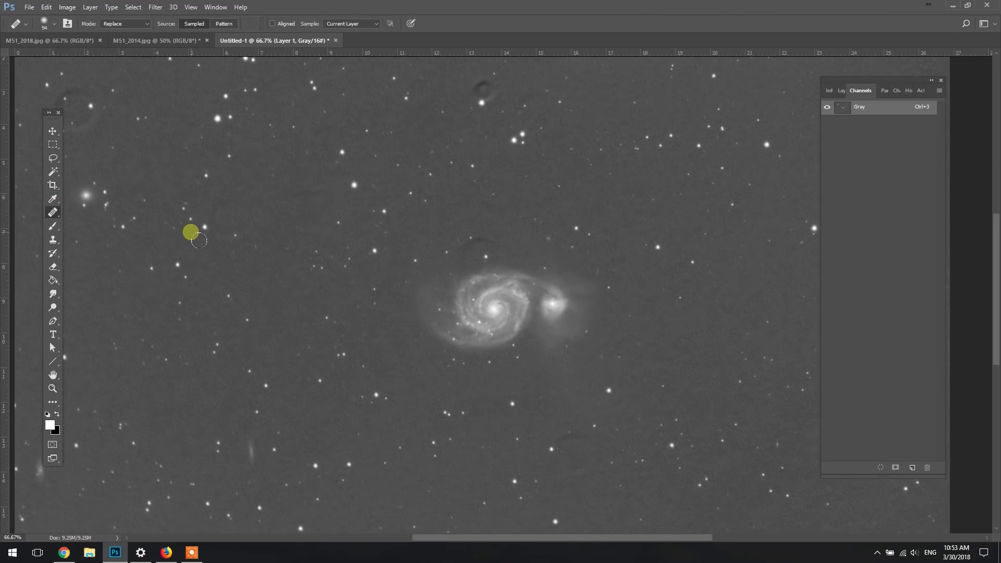
- Sample clean sky and heal the dark spot, ring, arc and bottom-edge streak
alt+click(511, 225)
scroll(472, 208, up, 3)
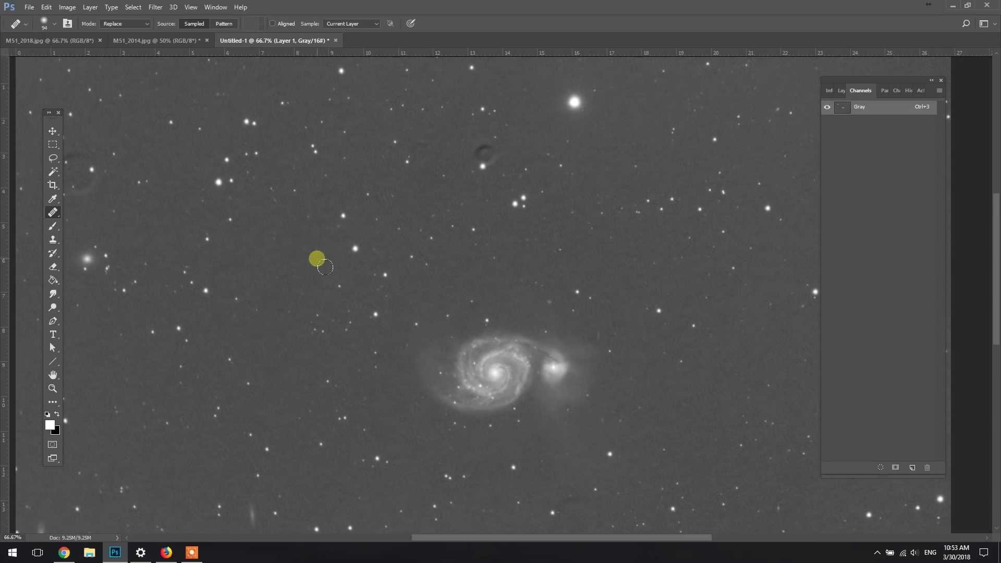
drag(502, 161, 532, 192)
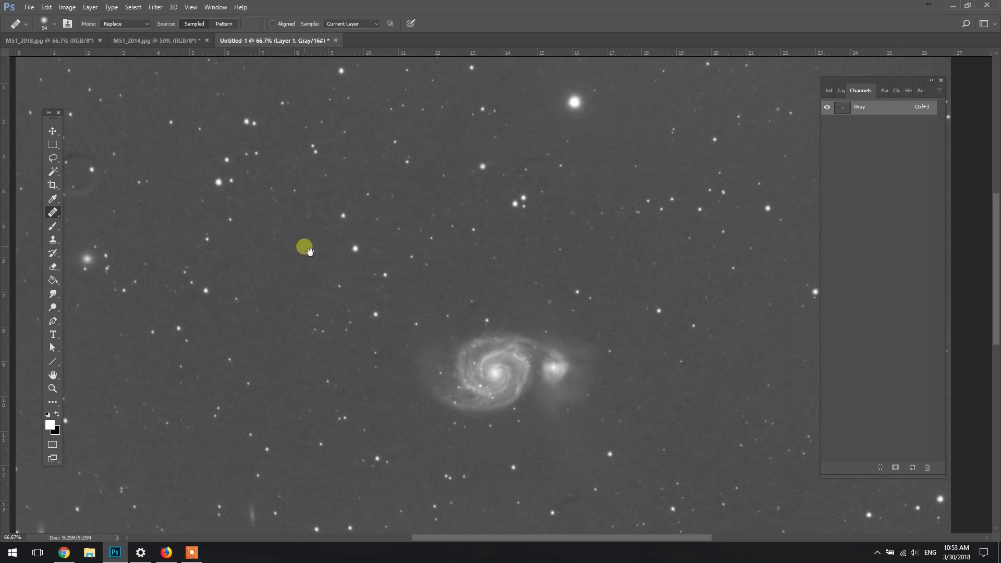
drag(265, 263, 498, 235)
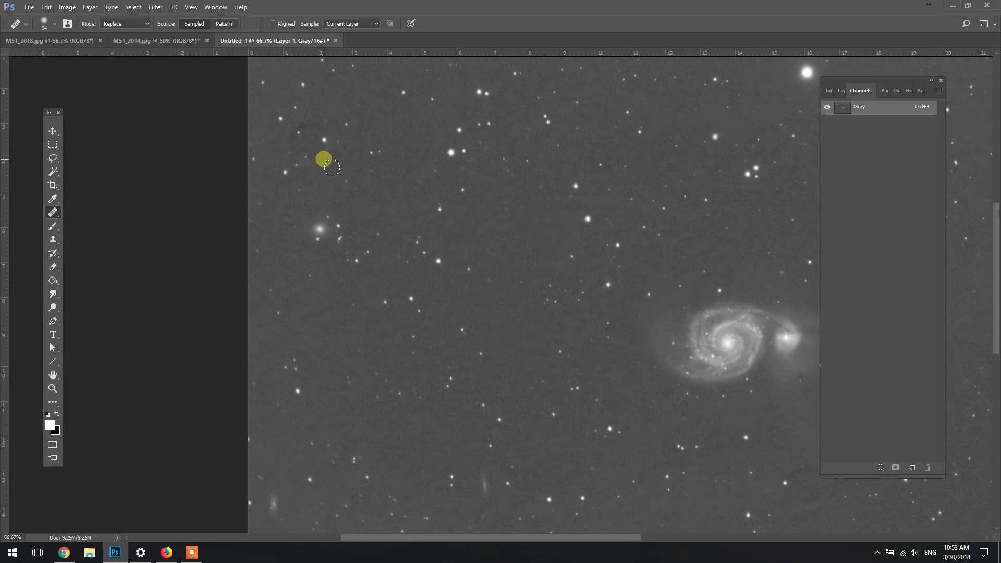
mouse_move(332, 167)
mouse_down()
mouse_move(322, 128)
mouse_move(284, 140)
mouse_move(301, 147)
mouse_move(293, 143)
mouse_move(311, 125)
mouse_up()
drag(648, 349, 500, 215)
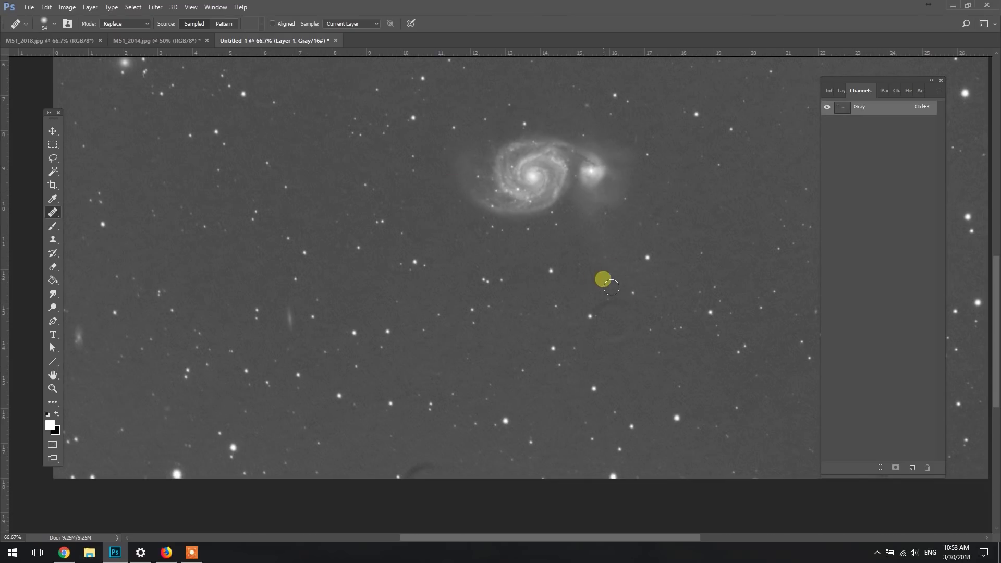
mouse_move(618, 288)
mouse_down()
mouse_move(594, 295)
mouse_move(625, 332)
mouse_move(617, 324)
mouse_up()
mouse_move(415, 455)
mouse_down()
mouse_move(414, 470)
mouse_move(518, 458)
mouse_move(346, 350)
mouse_up()
mouse_move(539, 243)
mouse_down()
mouse_move(606, 262)
mouse_move(493, 206)
mouse_move(510, 205)
mouse_move(570, 267)
mouse_move(547, 267)
mouse_move(558, 257)
mouse_move(575, 275)
mouse_move(564, 295)
mouse_move(580, 282)
mouse_move(561, 241)
mouse_up()
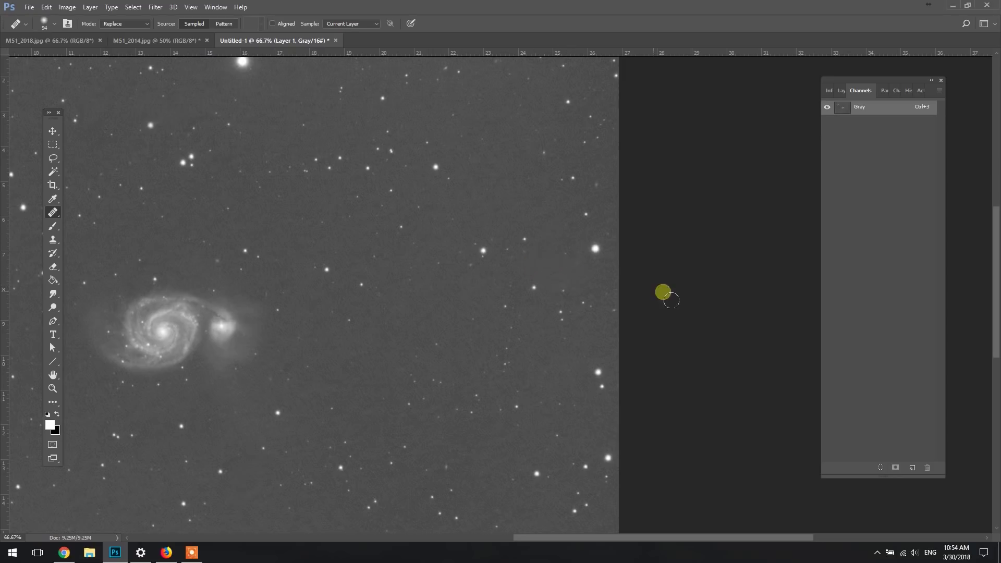
drag(344, 274, 571, 232)
click(52, 389)
alt+click(203, 381)
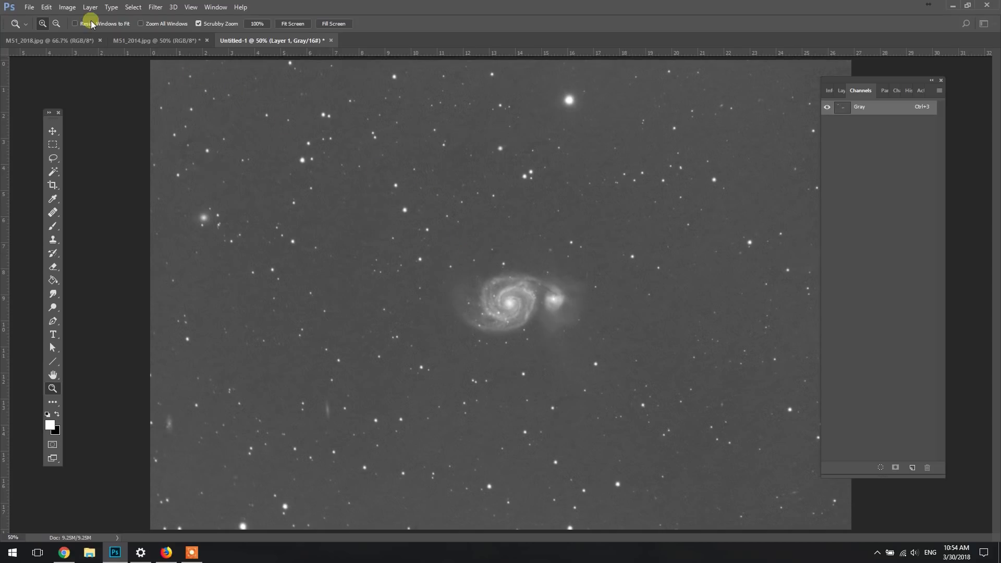
- Apply Levels with the black point at 33 and inspect the darkened sky
click(68, 8)
mouse_move(84, 29)
click(208, 42)
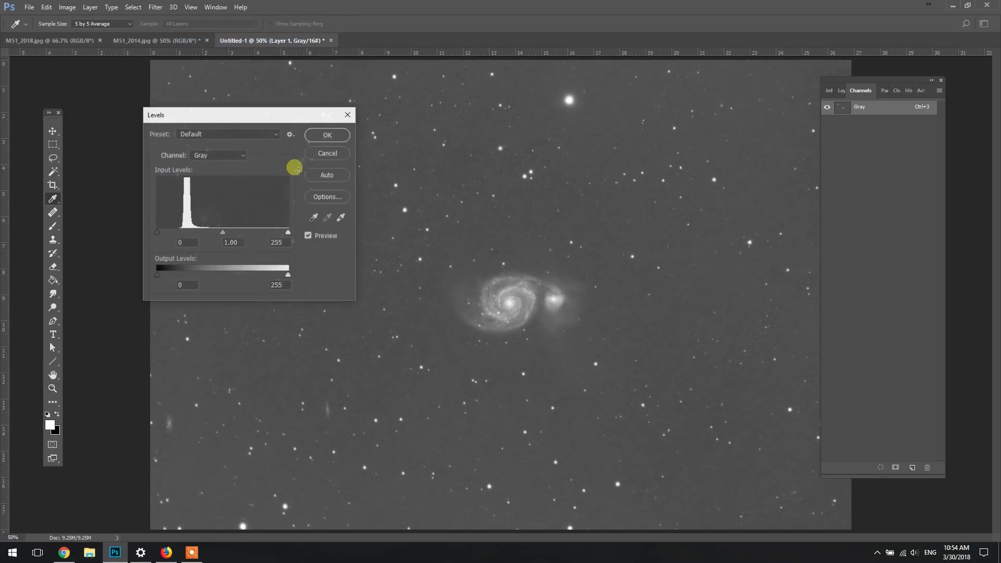
drag(157, 232, 171, 232)
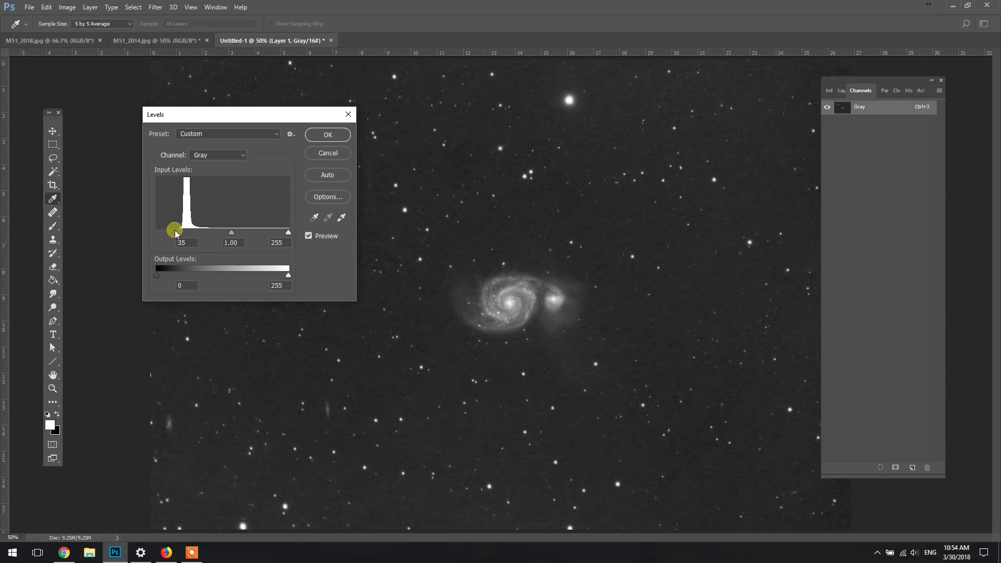
drag(174, 230, 174, 230)
click(328, 134)
key(z)
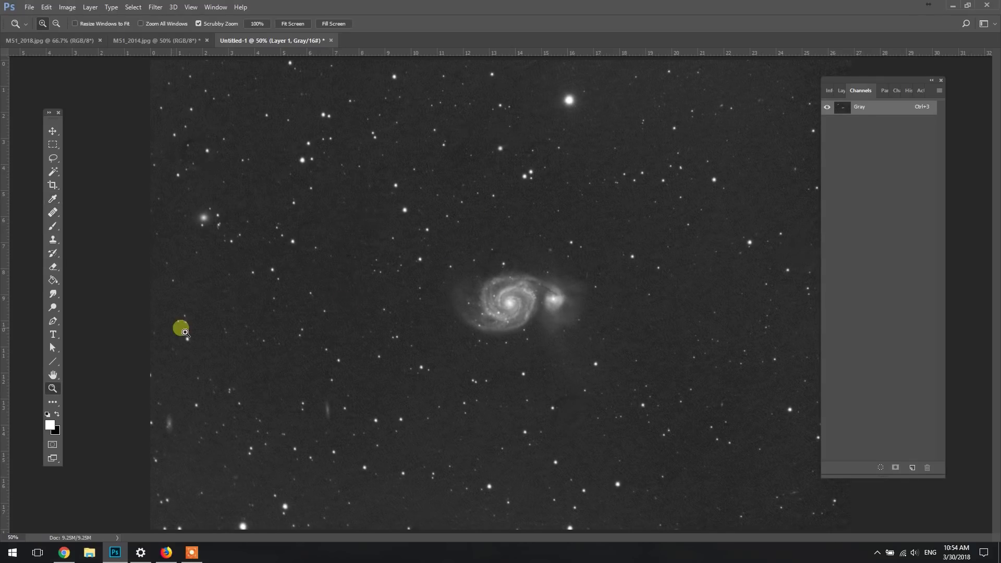
click(538, 375)
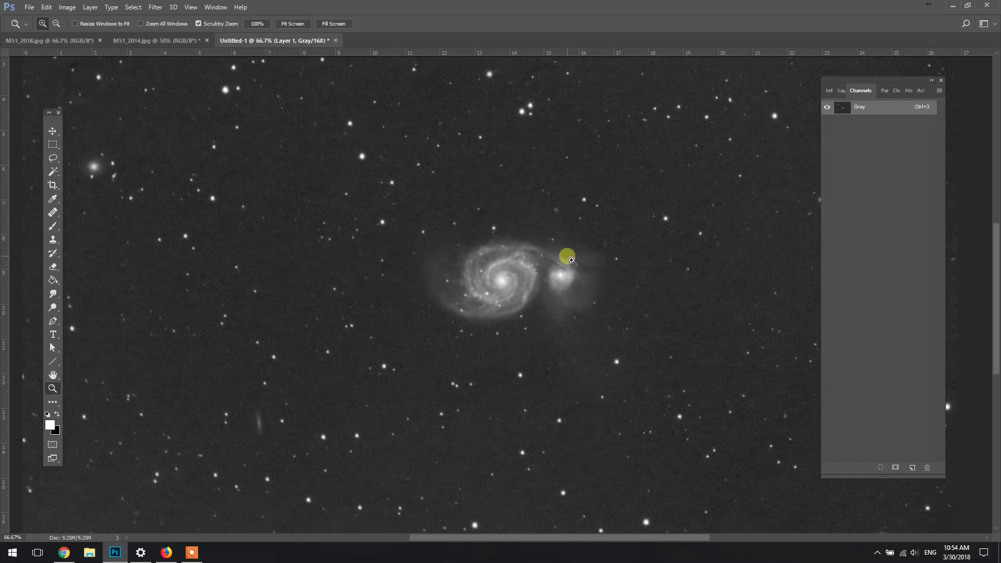
alt+click(616, 223)
alt+click(616, 223)
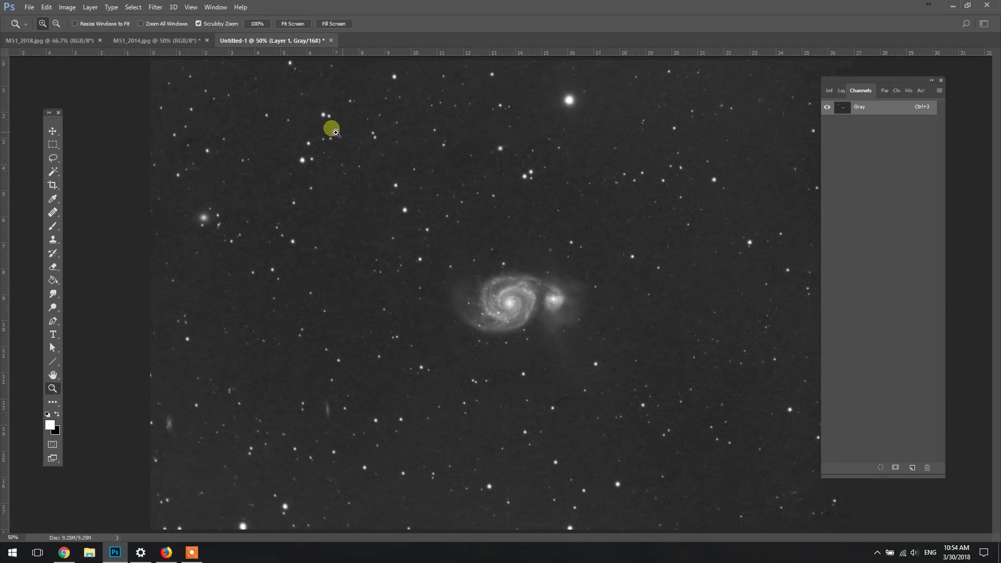
- Apply a second Levels pass nudging the black point to 2
click(68, 7)
mouse_move(99, 31)
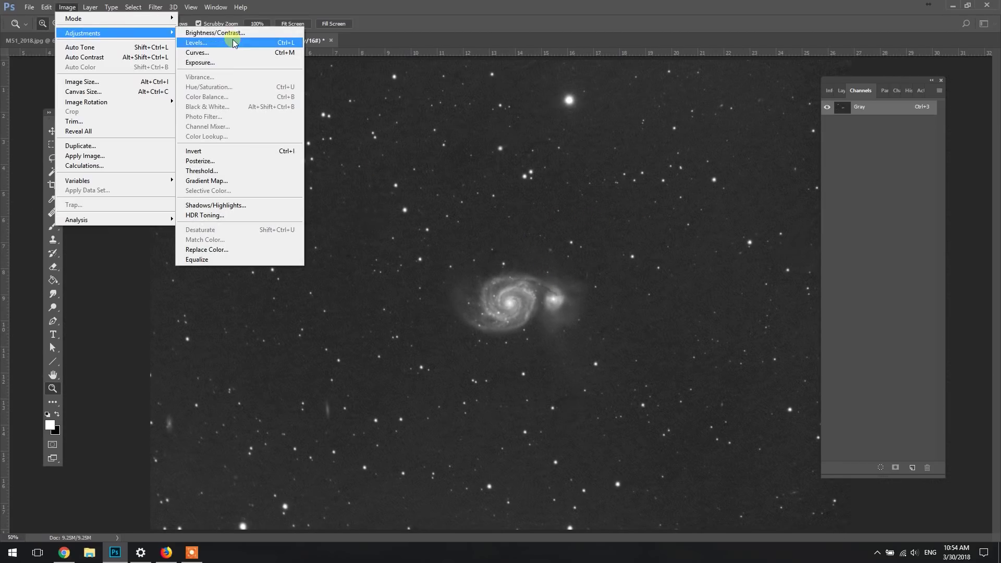
click(209, 44)
drag(157, 232, 158, 235)
click(327, 135)
alt+click(652, 306)
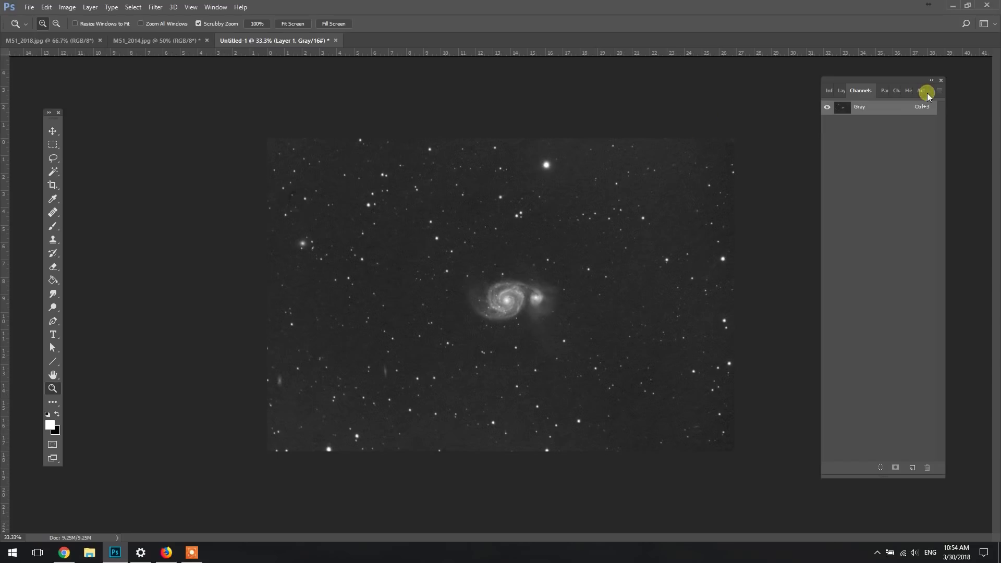
- Flatten the image and pick the Local Contrast Enhancement astronomy action
click(842, 91)
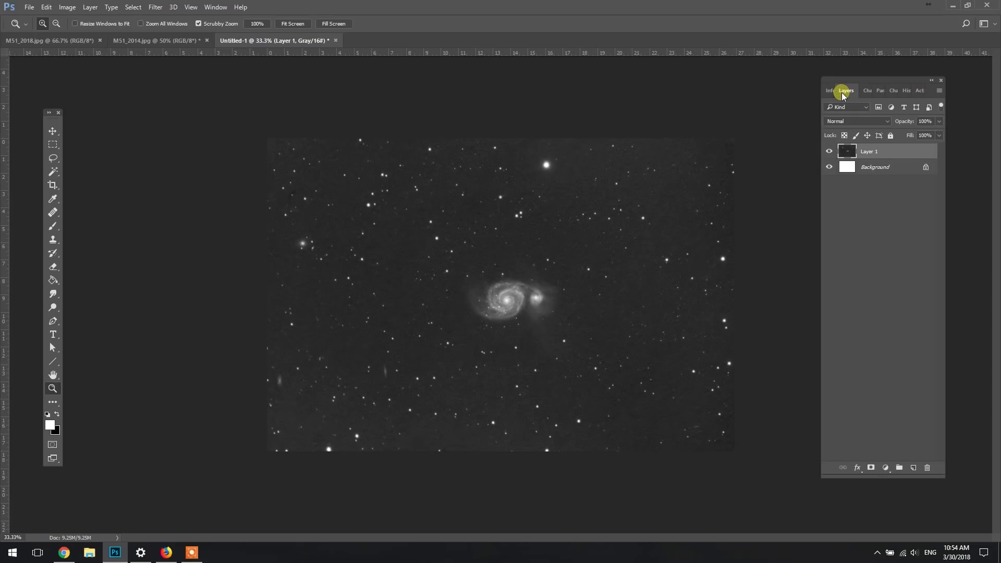
click(919, 92)
click(90, 6)
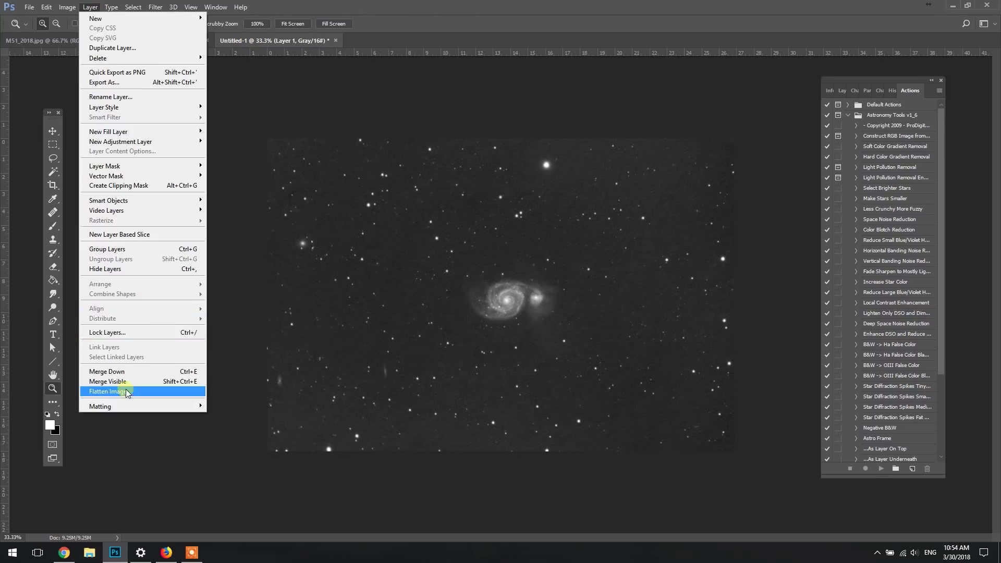
click(128, 391)
drag(941, 326, 909, 340)
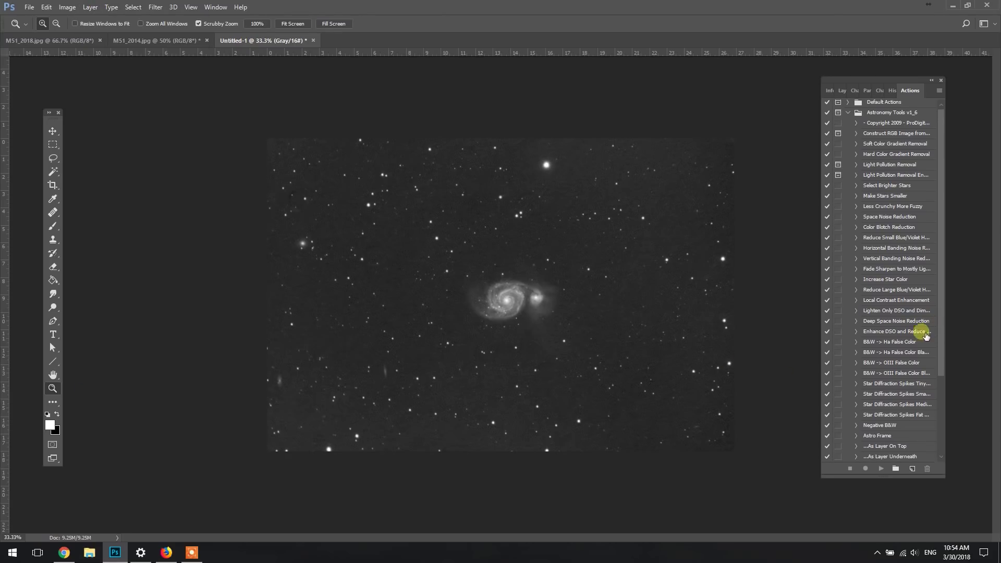
click(911, 332)
click(912, 300)
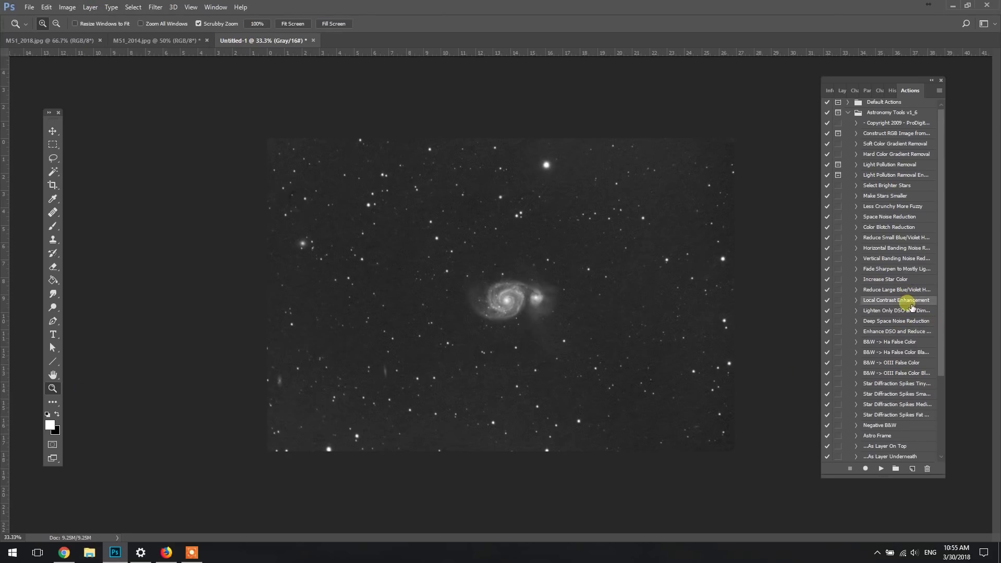
- Select all and duplicate the background onto a new Layer 1
click(843, 93)
key(ctrl+a)
key(ctrl+j)
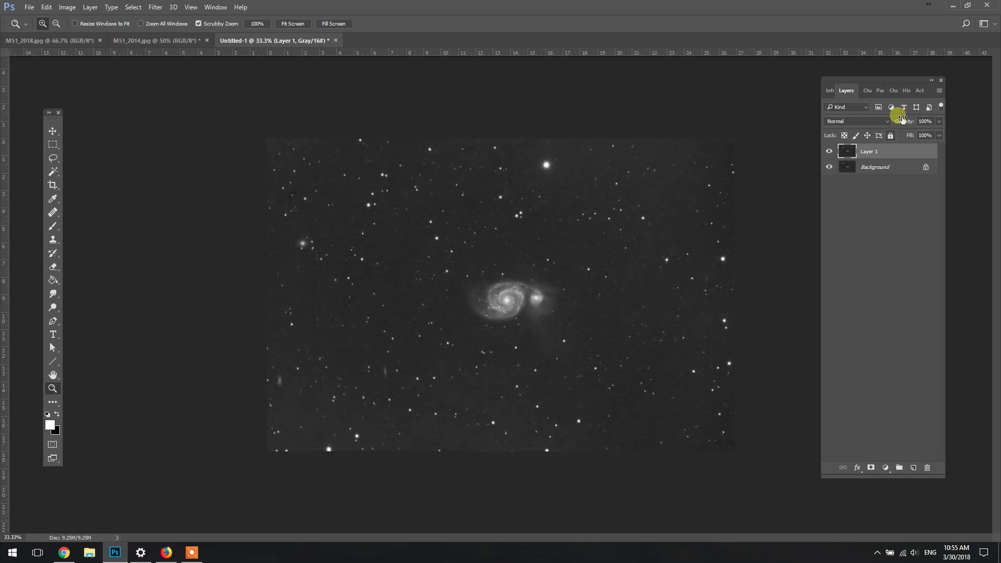
click(895, 92)
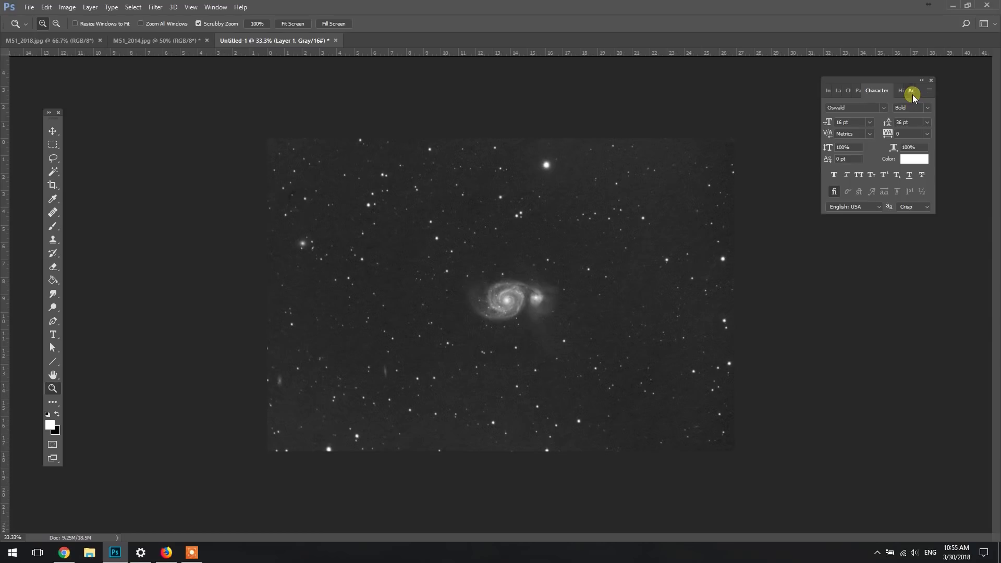
click(920, 90)
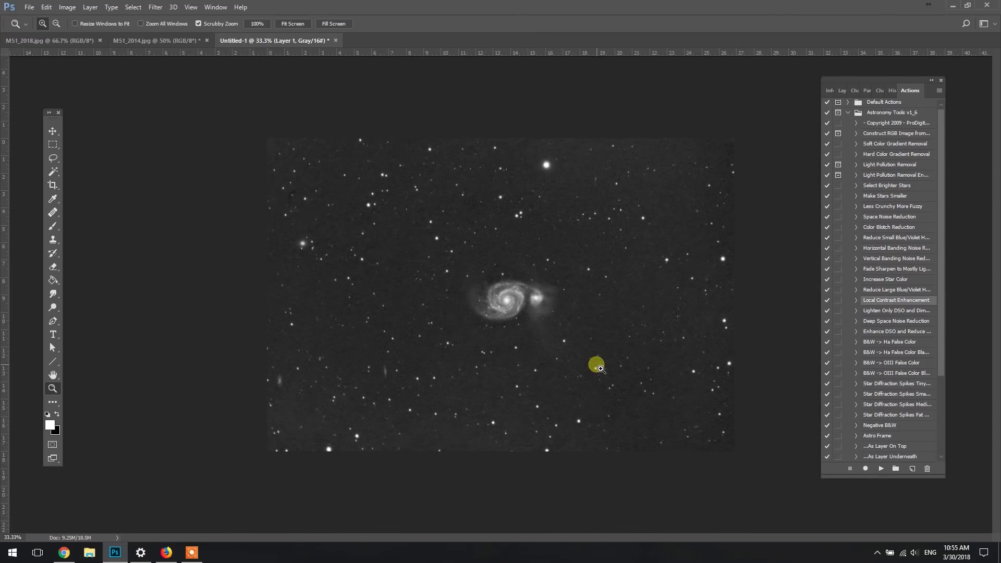
- Compare with and without Layer 1 at 100%, then set its opacity to 55%
key(ctrl+1)
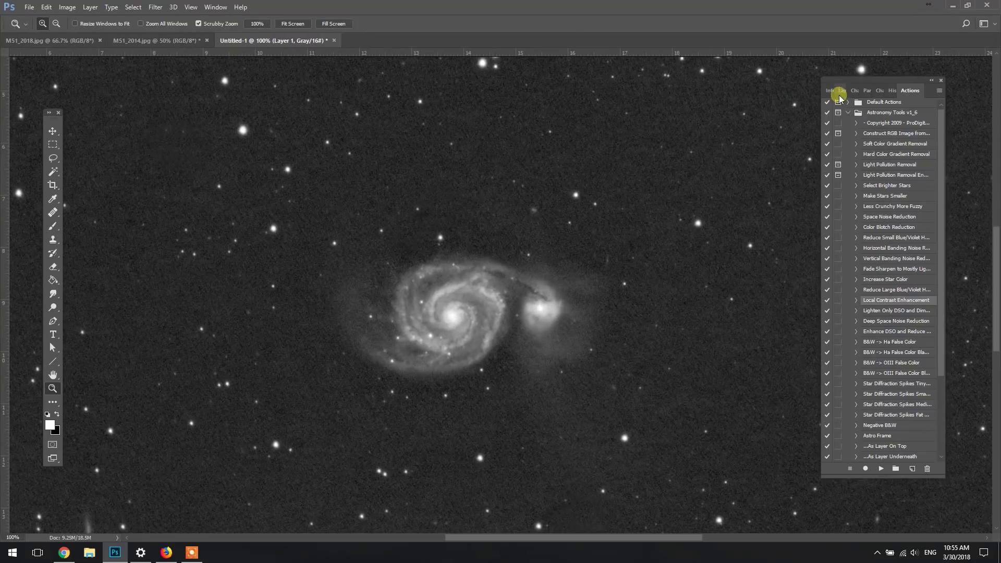
click(841, 91)
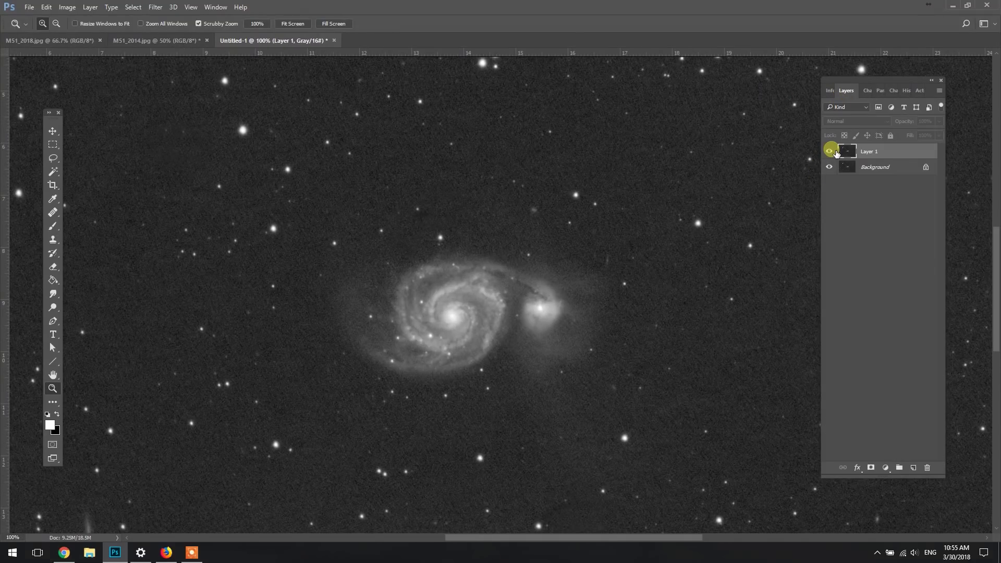
click(830, 151)
click(830, 151)
click(830, 151)
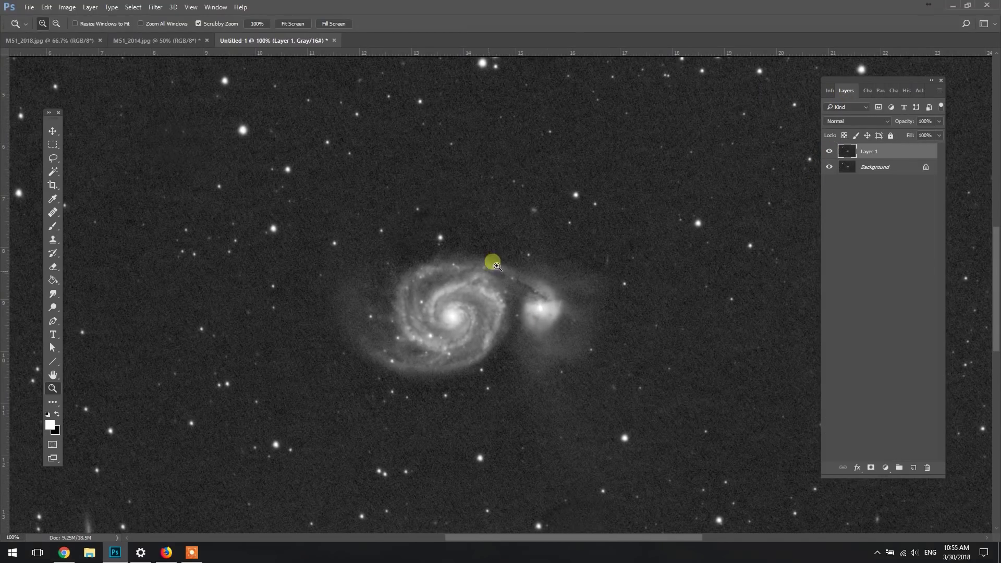
click(937, 126)
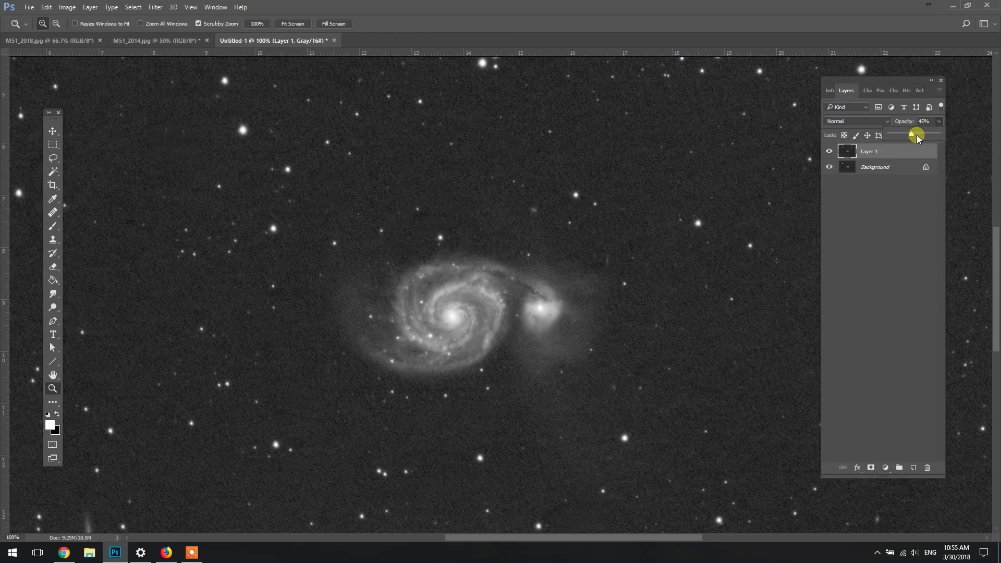
click(836, 155)
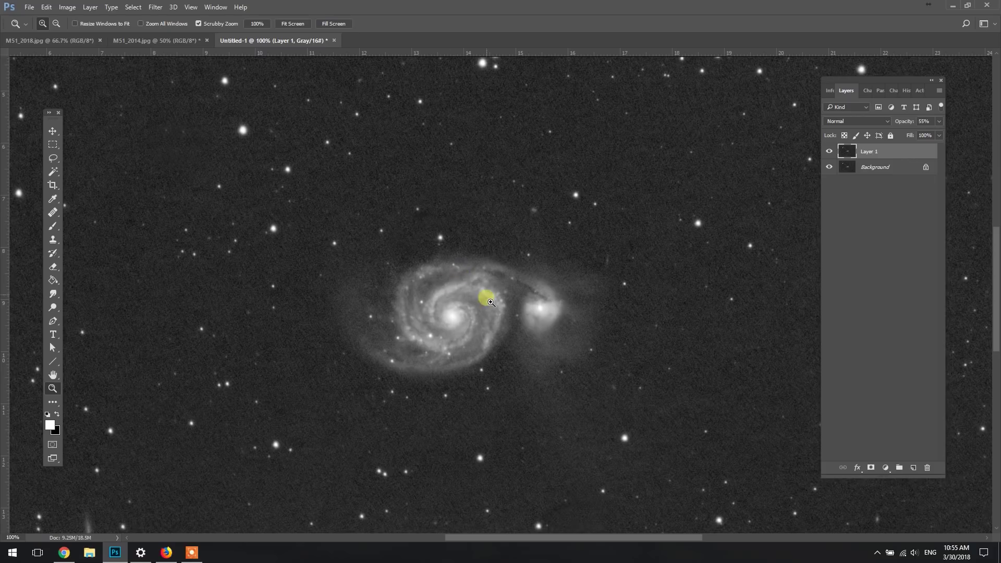
alt+click(525, 380)
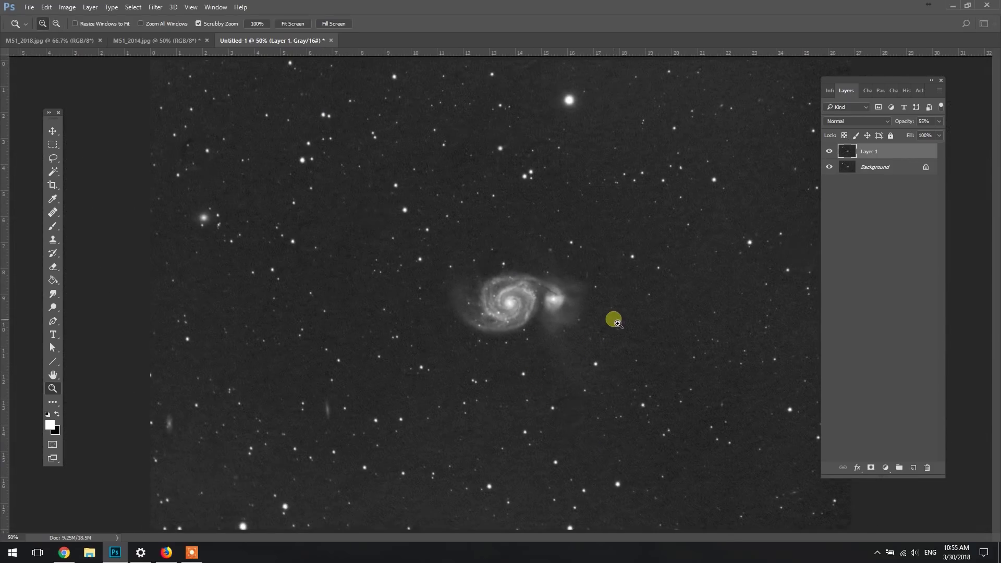
click(876, 168)
click(876, 152)
key(ctrl+alt+shift+e)
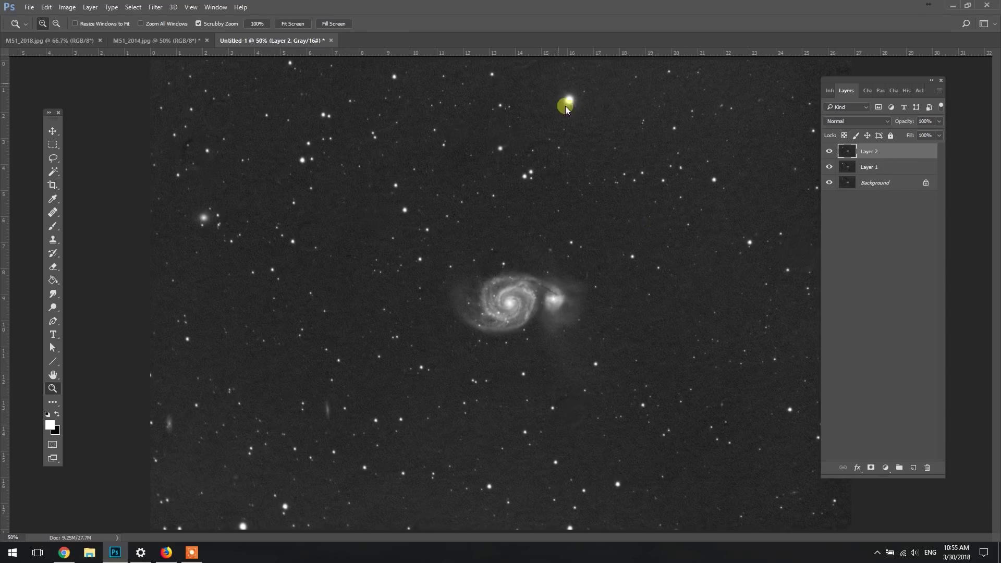
click(920, 91)
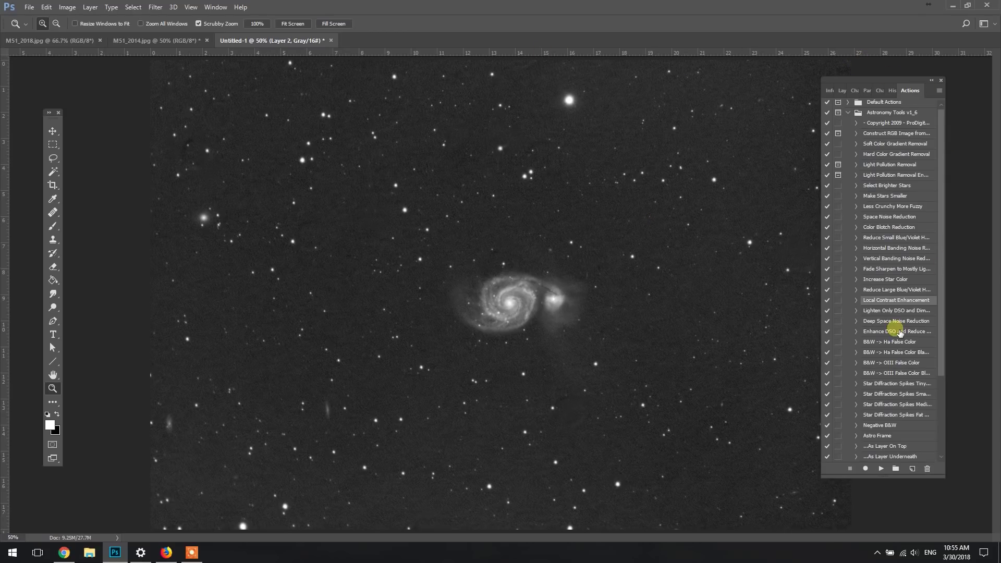
click(894, 331)
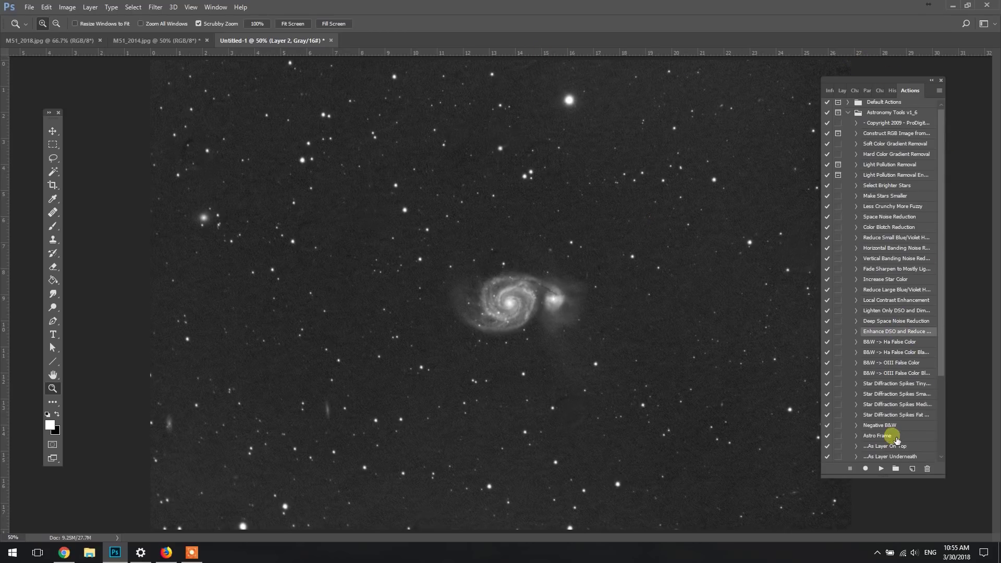
click(881, 468)
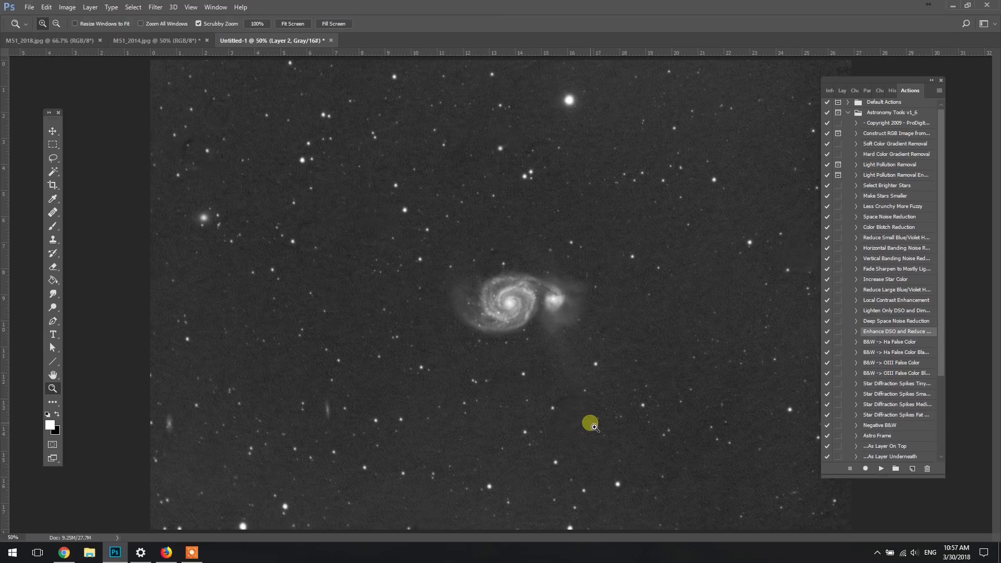
click(843, 91)
click(939, 122)
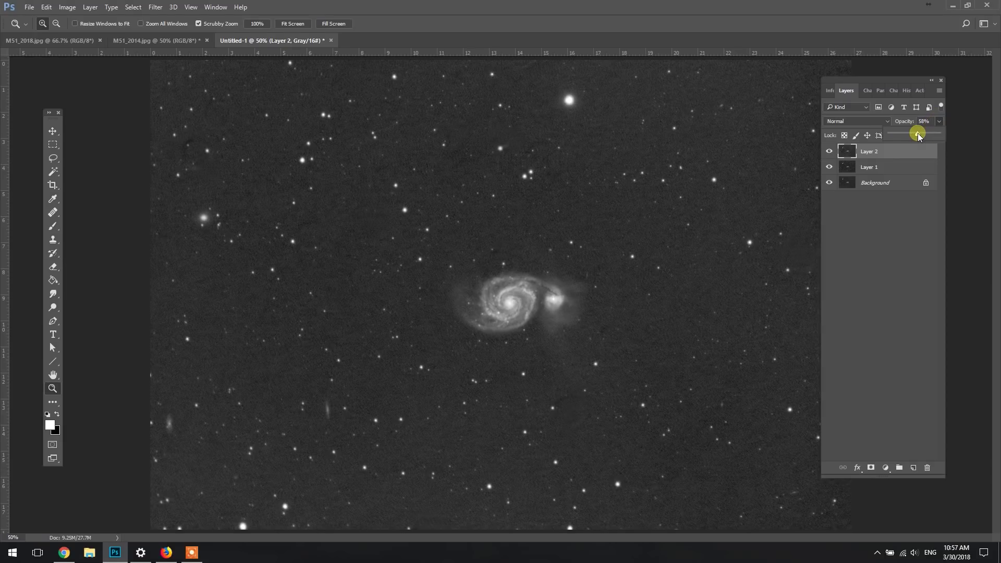
double_click(487, 320)
click(830, 151)
click(832, 150)
click(830, 151)
click(830, 151)
click(831, 150)
click(832, 151)
click(831, 151)
click(832, 151)
click(831, 150)
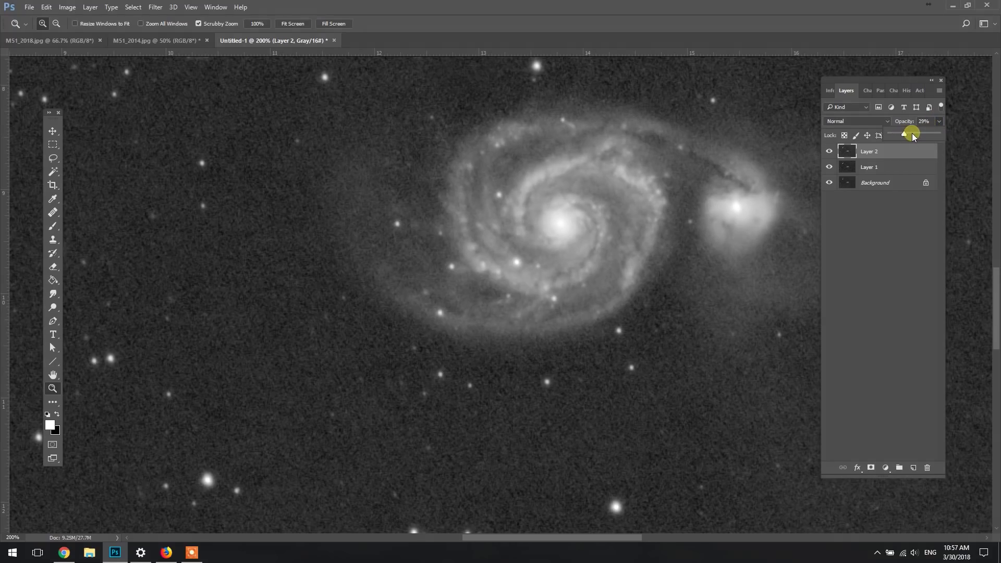
click(831, 151)
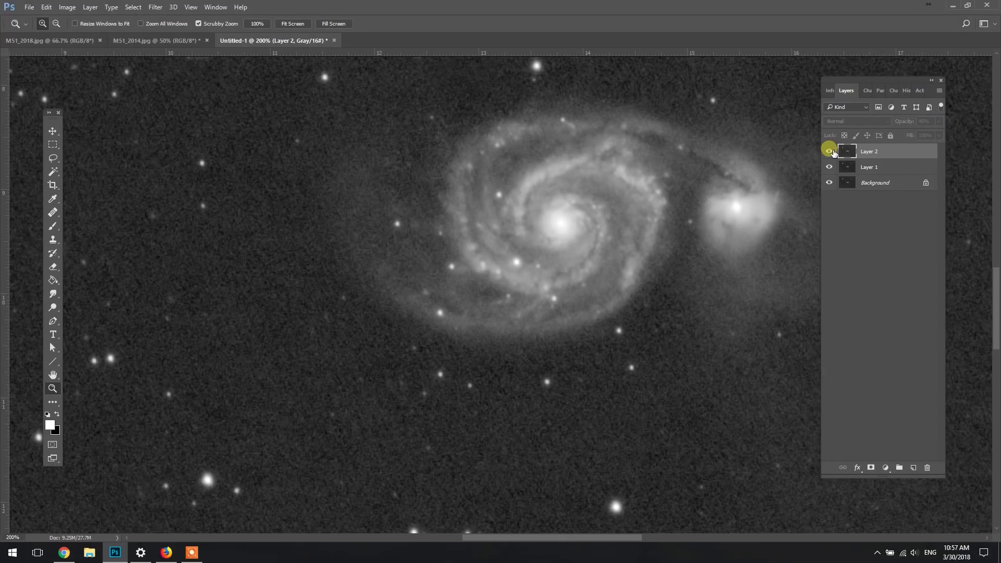
click(831, 152)
click(831, 151)
click(831, 152)
click(829, 152)
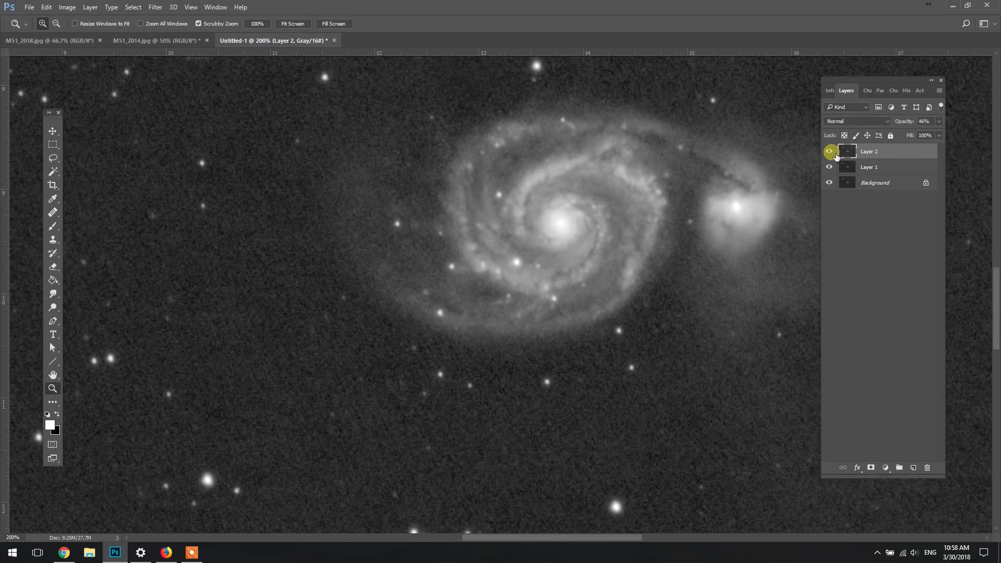
click(939, 121)
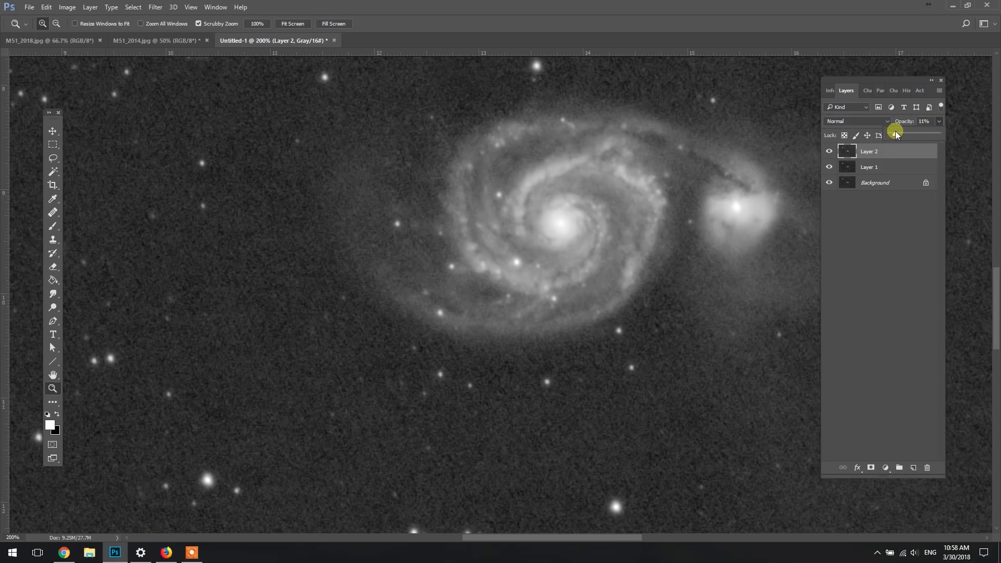
click(830, 151)
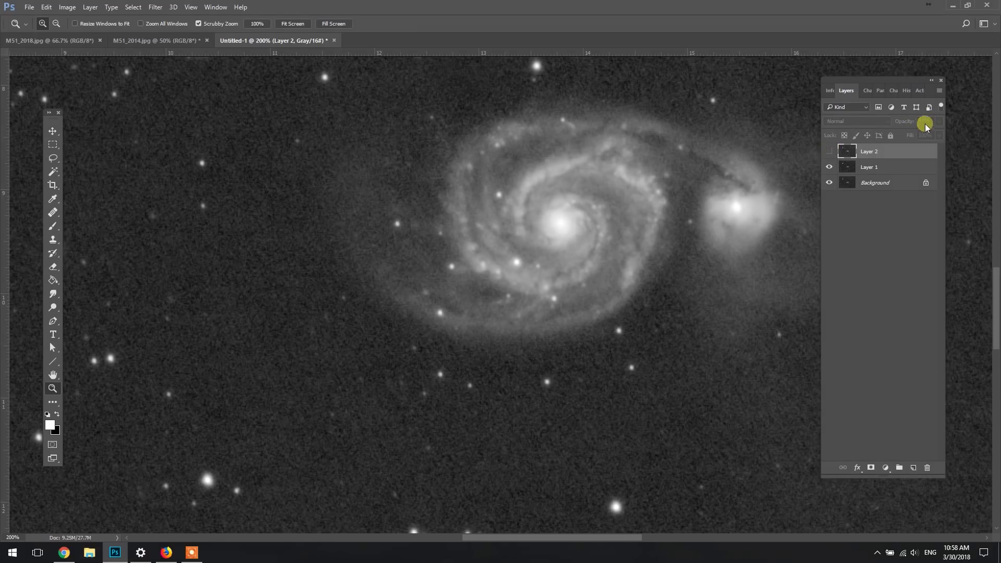
drag(885, 157, 927, 467)
alt+click(648, 376)
- Stamp the visible image into merged copies as Layers 2 and 3
alt+click(649, 375)
scroll(670, 386, down, 2)
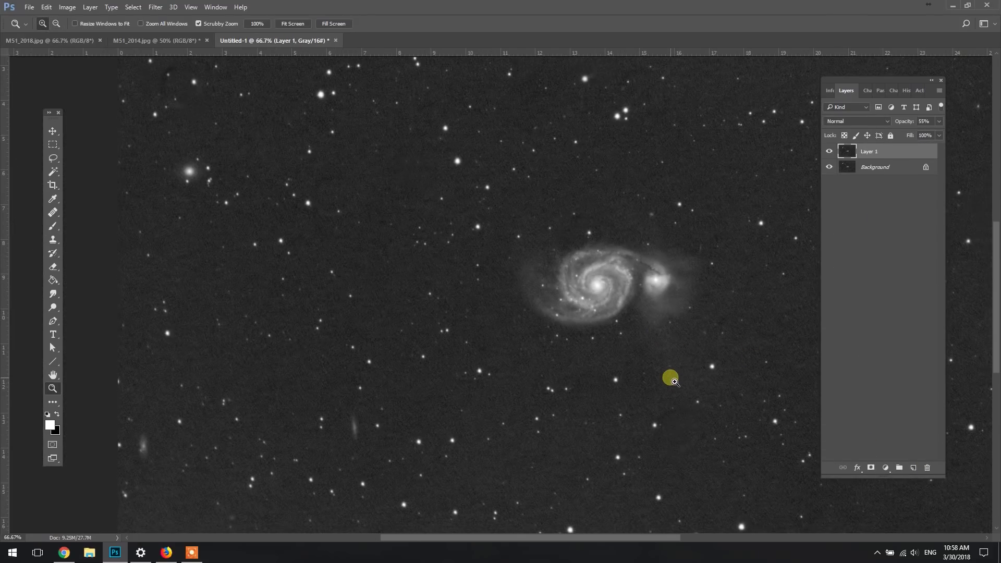
alt+click(671, 377)
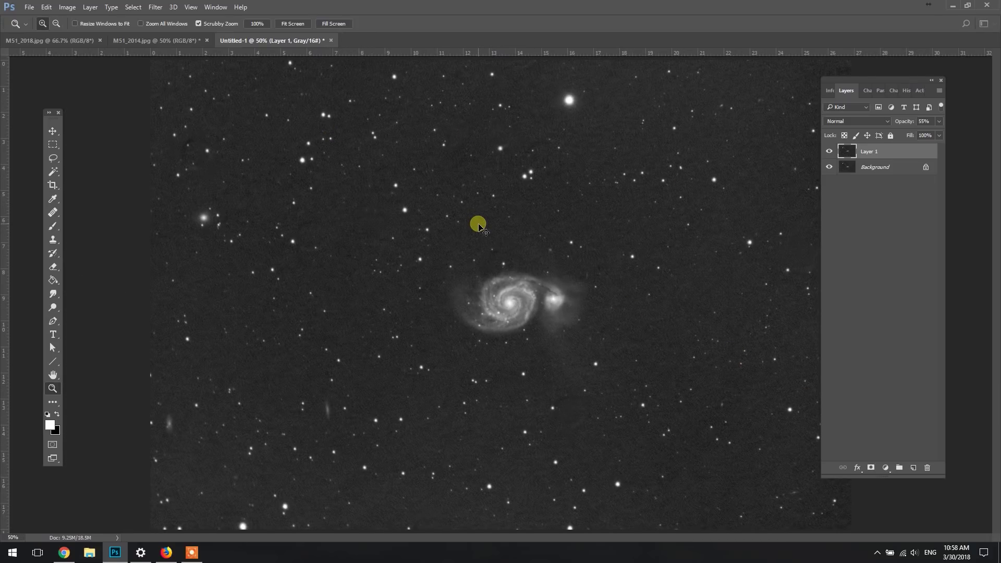
key(ctrl+alt+shift+e)
key(ctrl+alt+shift+n)
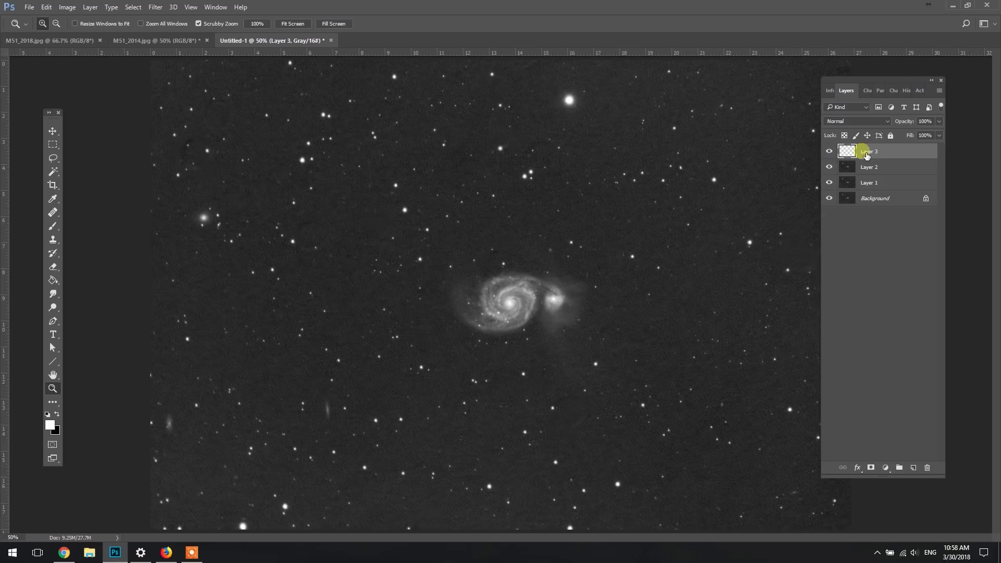
drag(867, 155, 927, 468)
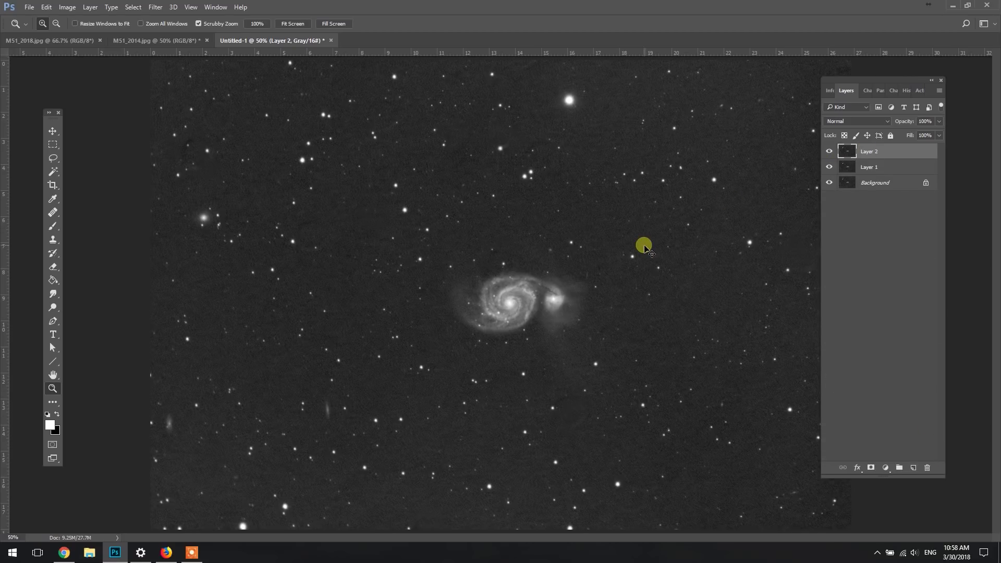
key(ctrl+z)
click(580, 261)
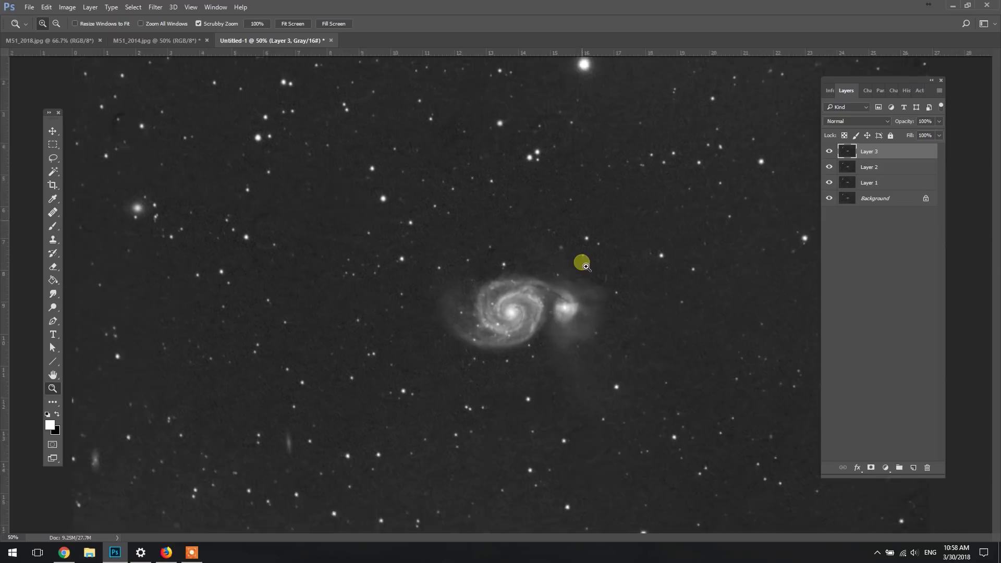
- Select Highlights via Color Range with Fuzziness 57% and Range 79
click(193, 9)
mouse_move(133, 7)
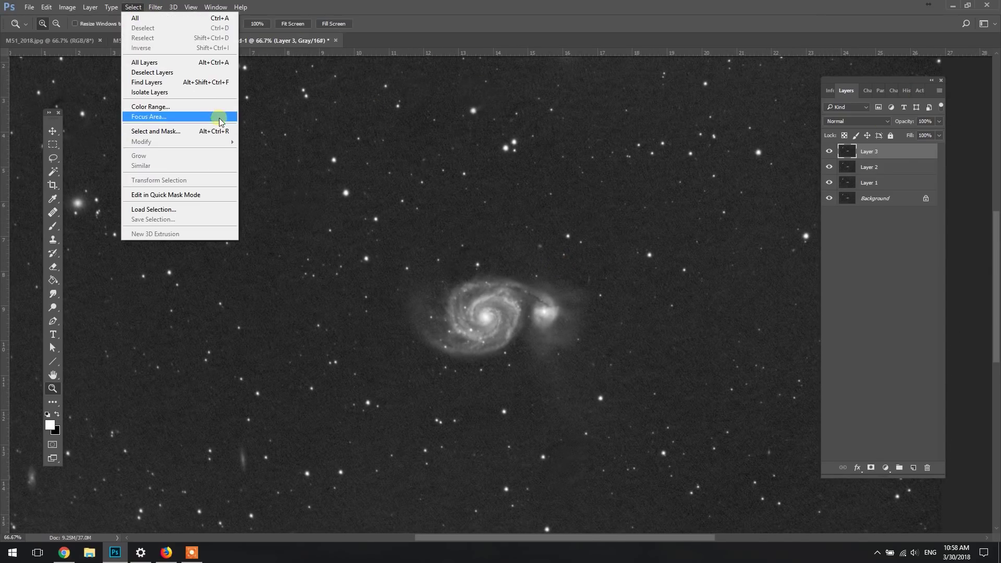
click(208, 106)
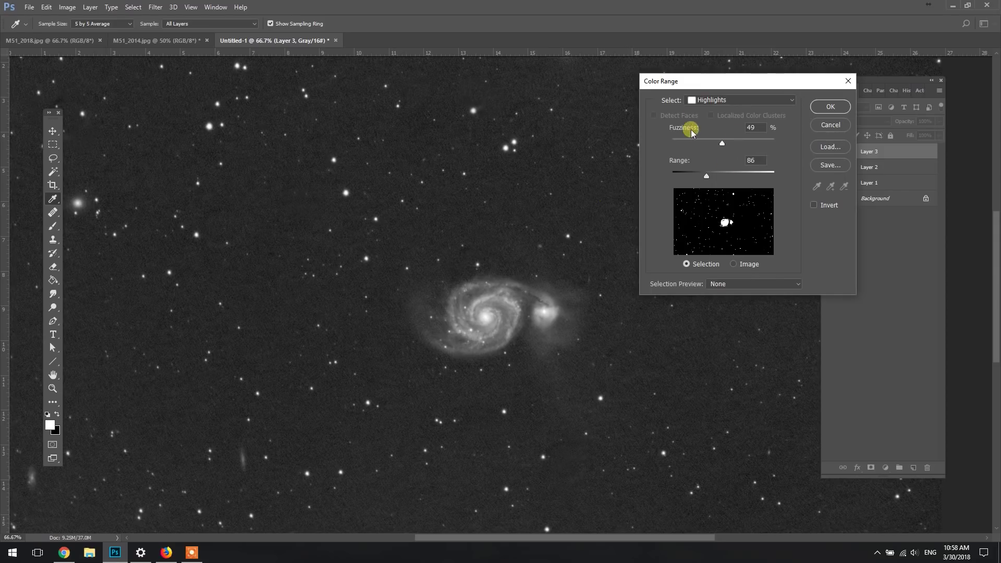
click(735, 99)
click(718, 132)
drag(697, 177, 703, 175)
drag(722, 143, 743, 145)
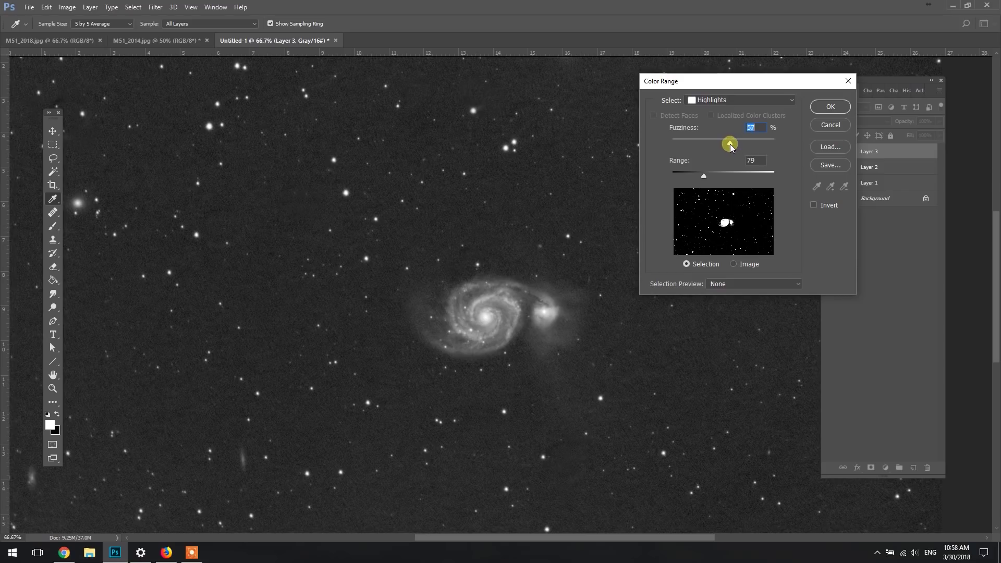
- Accept the highlight selection, zoom to 200% and lasso both galaxies out of it
click(829, 106)
key(z)
click(348, 233)
click(350, 237)
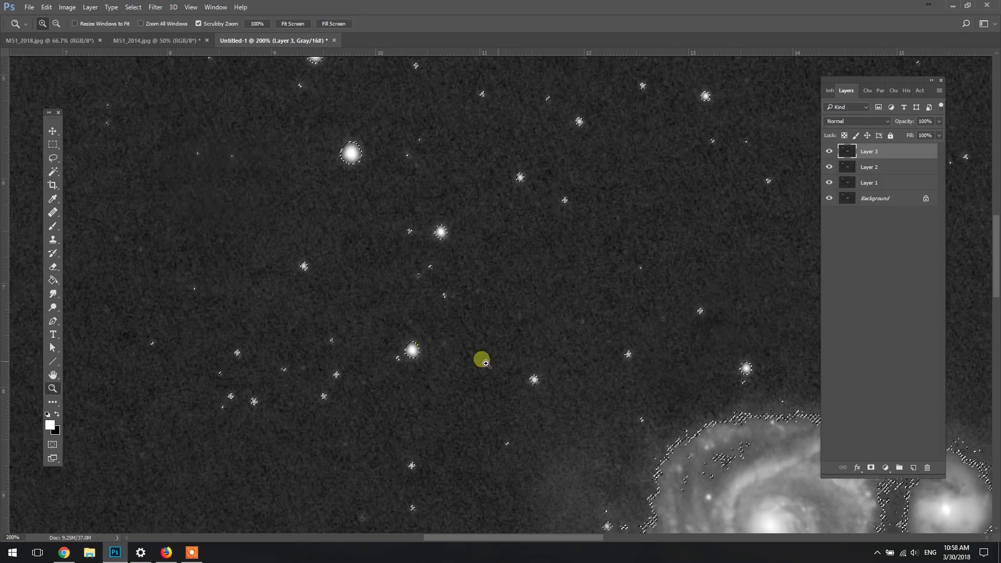
scroll(551, 281, down, 10)
scroll(432, 221, right, 10)
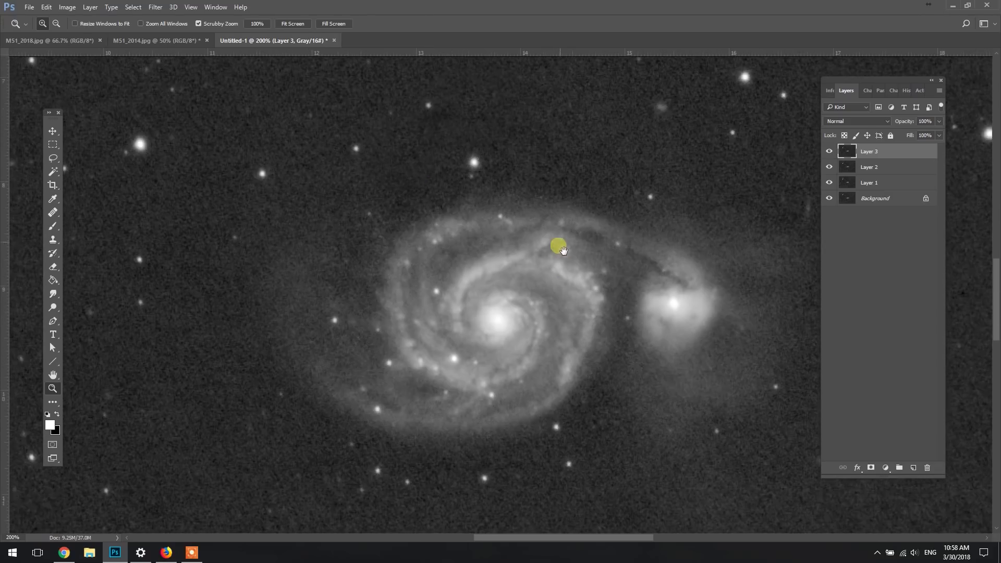
click(52, 158)
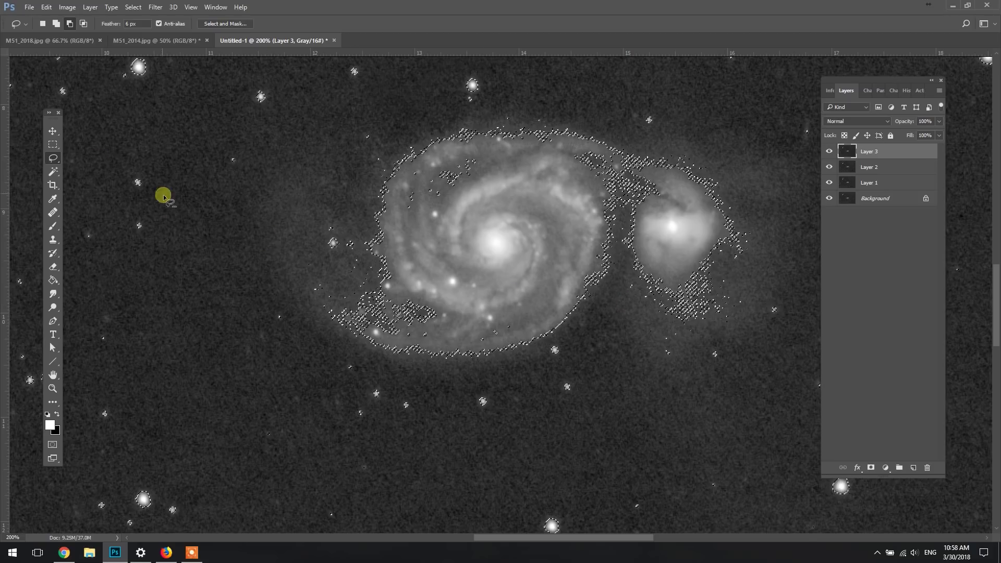
mouse_move(625, 322)
mouse_down()
mouse_move(732, 335)
mouse_move(752, 206)
mouse_move(713, 158)
mouse_move(570, 108)
mouse_move(389, 125)
mouse_move(355, 158)
mouse_move(367, 224)
mouse_move(344, 252)
mouse_move(349, 279)
mouse_move(325, 288)
mouse_move(324, 319)
mouse_move(382, 357)
mouse_move(463, 379)
mouse_move(535, 354)
mouse_up()
drag(625, 327, 647, 319)
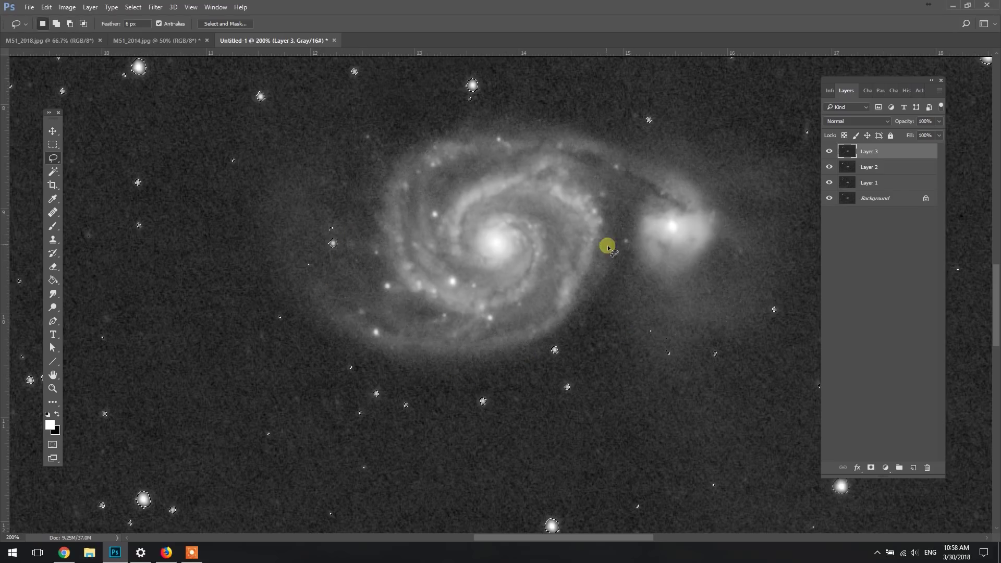
click(151, 7)
- Apply the Minimum filter to the selected stars, then clear the selection
mouse_move(134, 6)
mouse_move(181, 142)
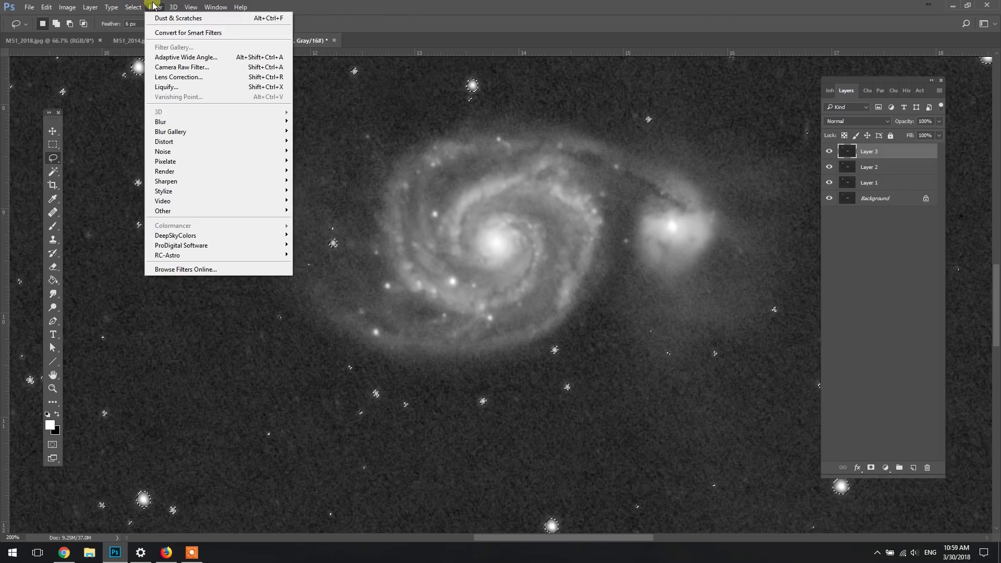
mouse_move(235, 205)
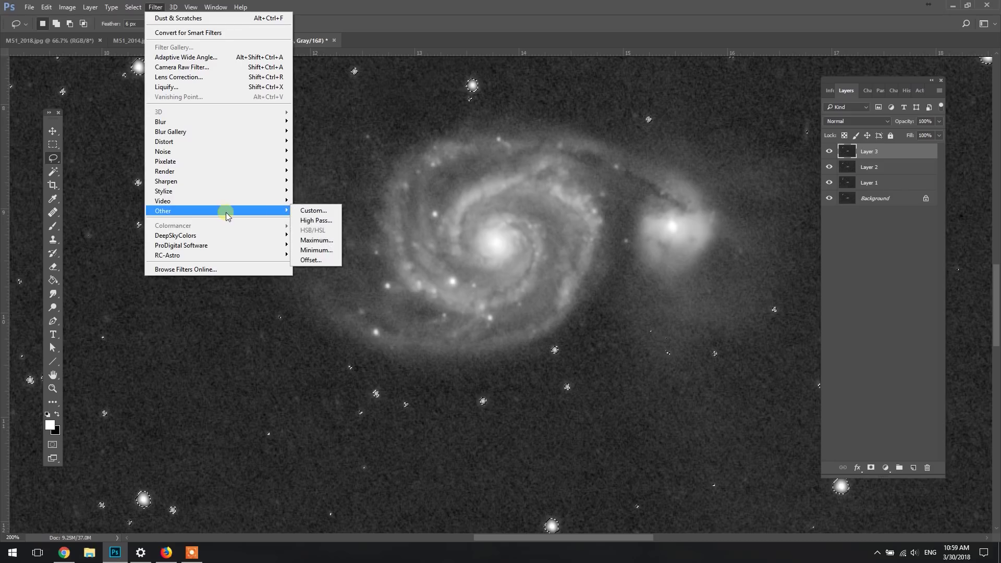
click(315, 250)
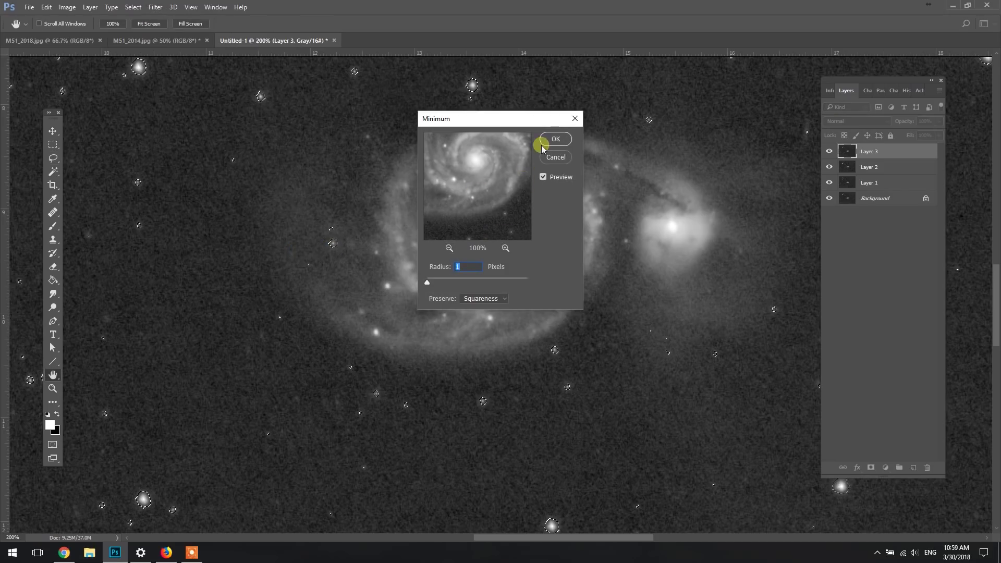
click(554, 139)
click(53, 144)
key(ctrl+d)
- Toggle Layer 3 on and off, zoomed in and zoomed out, to compare the shrunken stars
click(830, 152)
click(830, 151)
click(57, 392)
alt+click(487, 339)
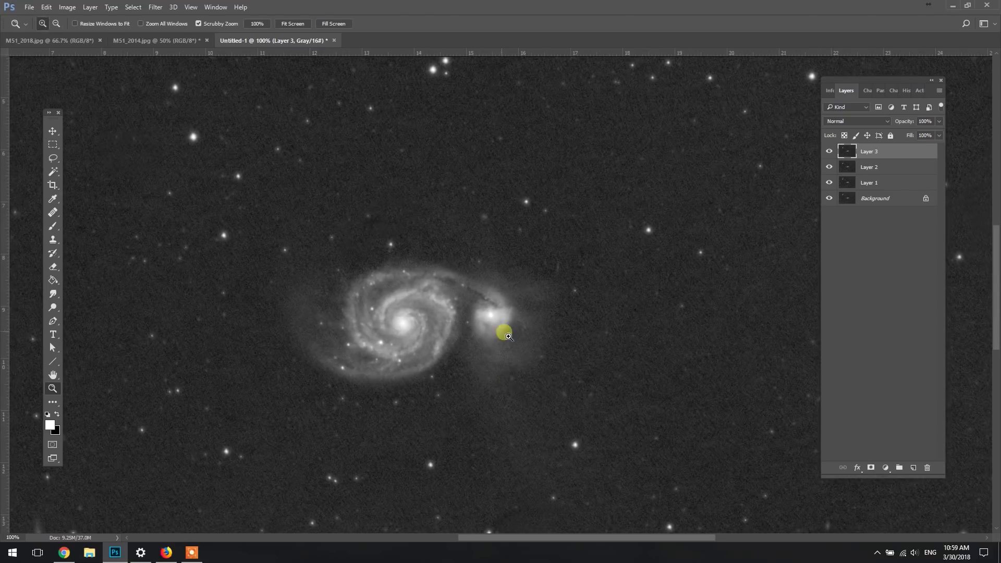
alt+click(521, 292)
click(830, 152)
click(830, 152)
click(830, 152)
click(830, 152)
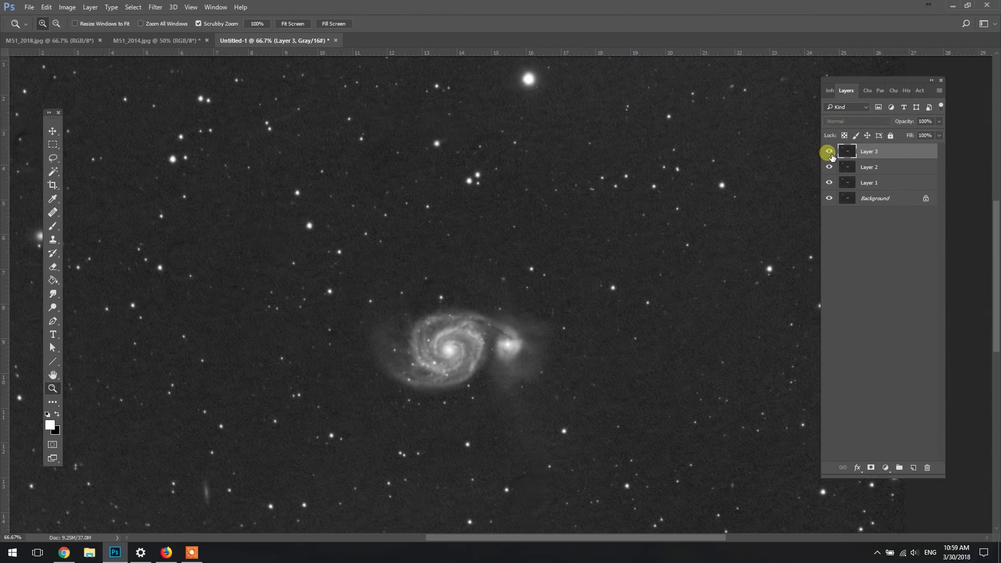
- Lower Layer 3's opacity to 52% and compare the blend with and without it
drag(939, 121, 916, 135)
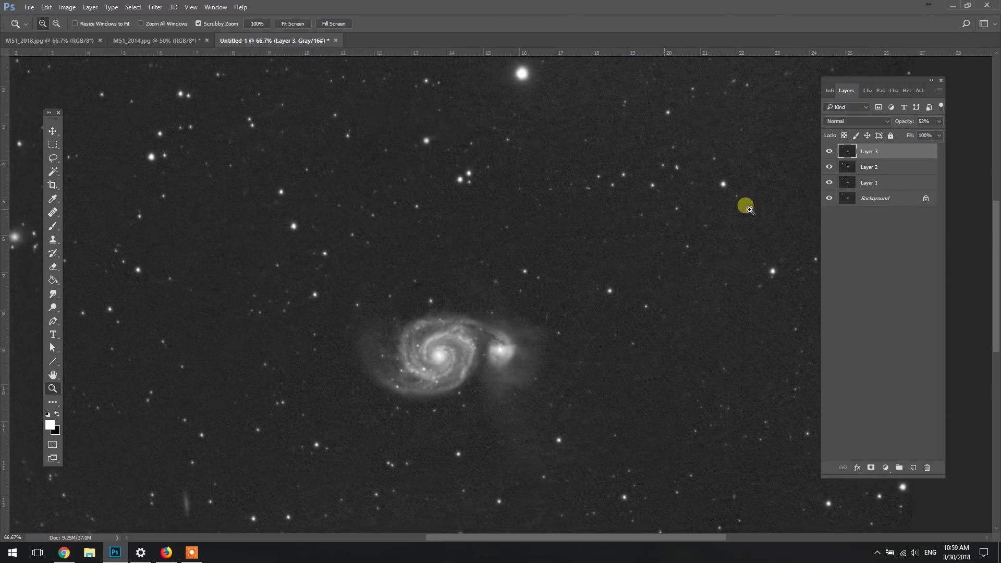
click(741, 202)
click(741, 201)
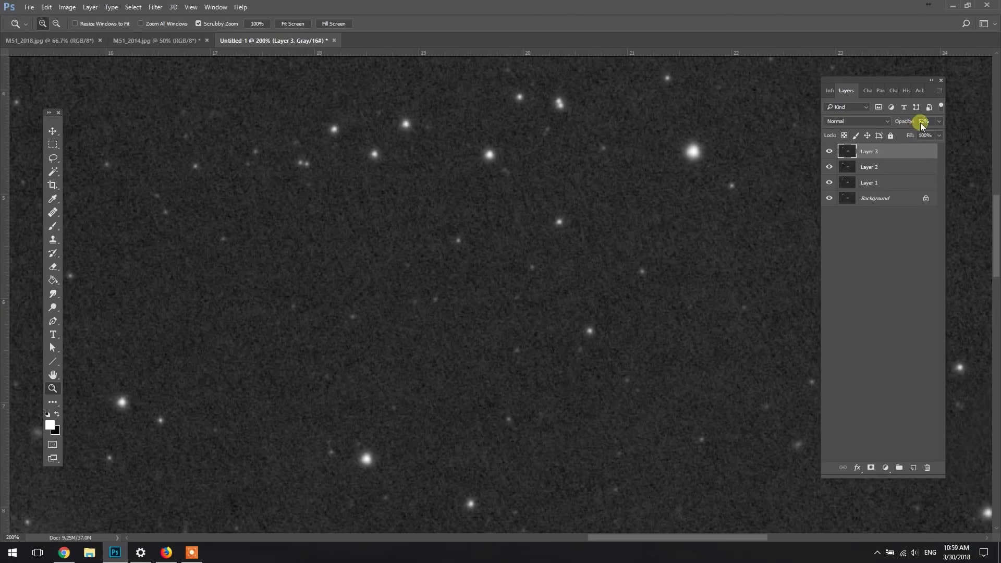
click(829, 151)
click(829, 152)
alt+click(543, 259)
alt+click(543, 259)
alt+click(537, 264)
alt+click(536, 264)
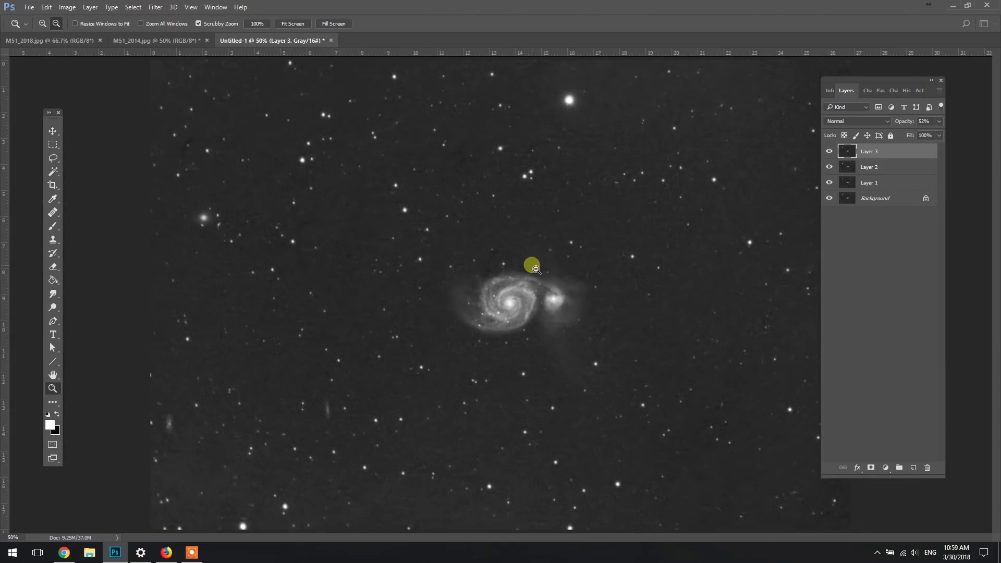
click(829, 152)
click(830, 153)
- Raise Layer 3's opacity to 68% and flatten all layers into the Background
click(923, 134)
alt+click(492, 311)
click(268, 103)
click(90, 7)
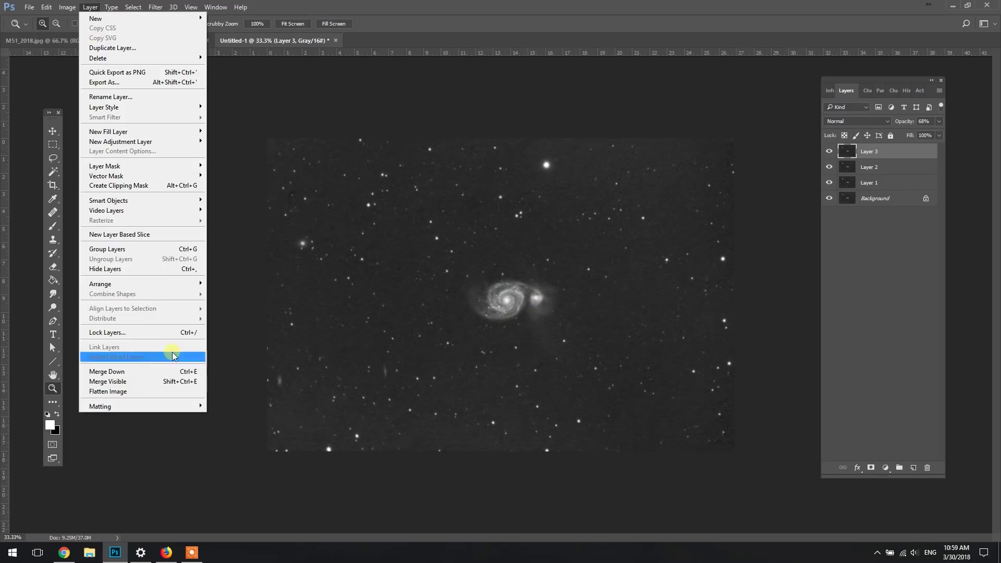
click(150, 391)
- Apply Levels with the black input point raised from 3 to 6
click(67, 7)
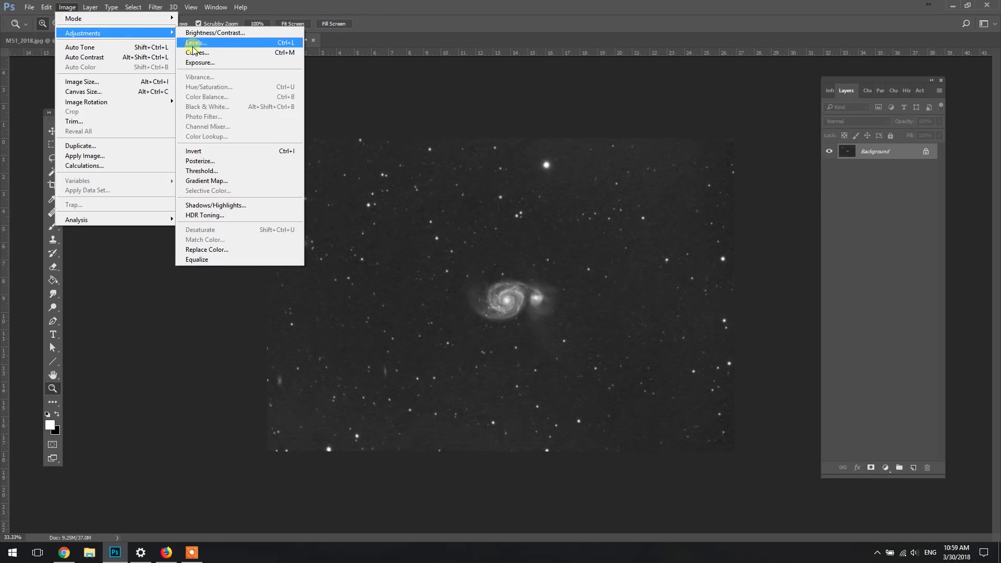
click(197, 42)
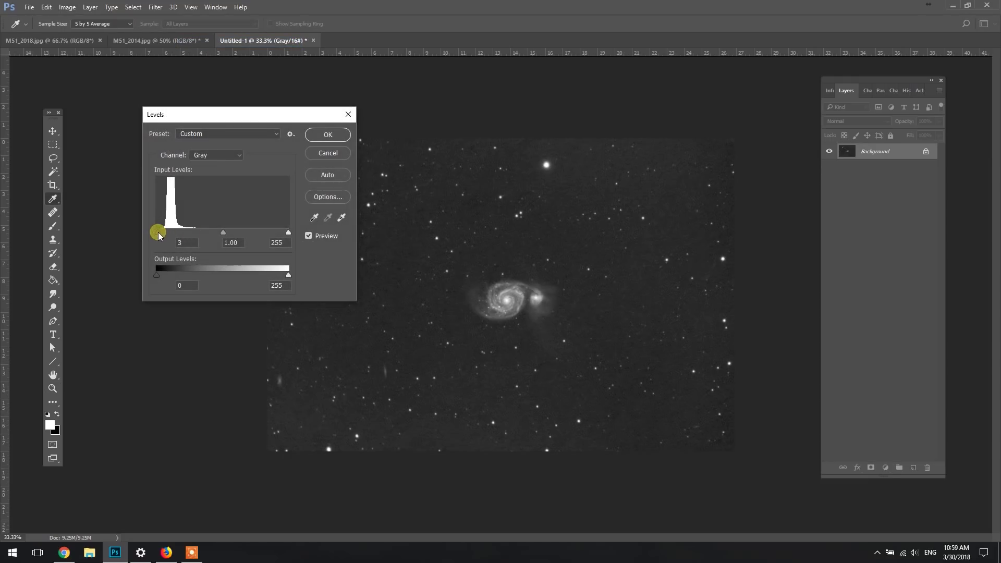
drag(158, 234, 161, 232)
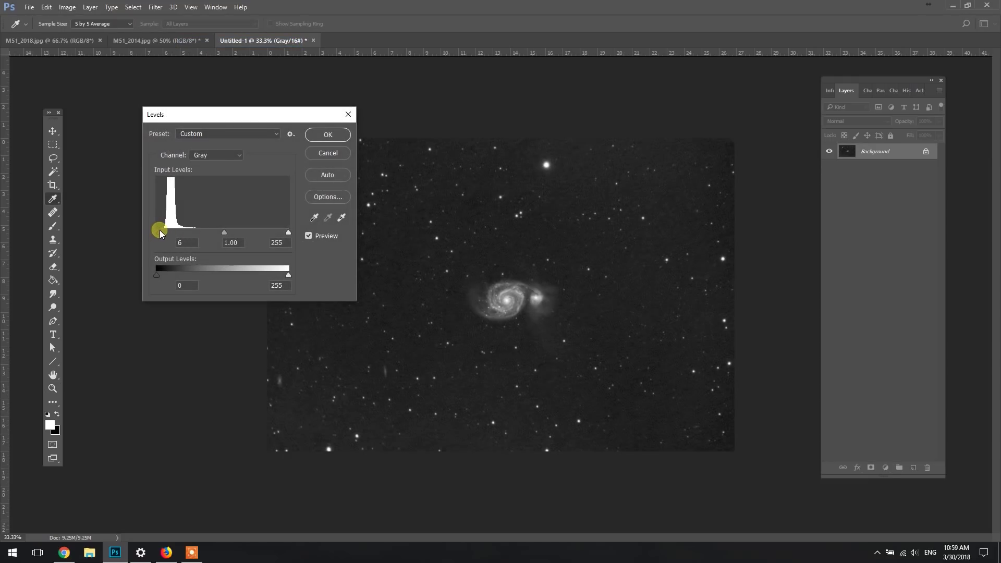
click(340, 139)
key(z)
key(ctrl+plus)
key(ctrl+plus)
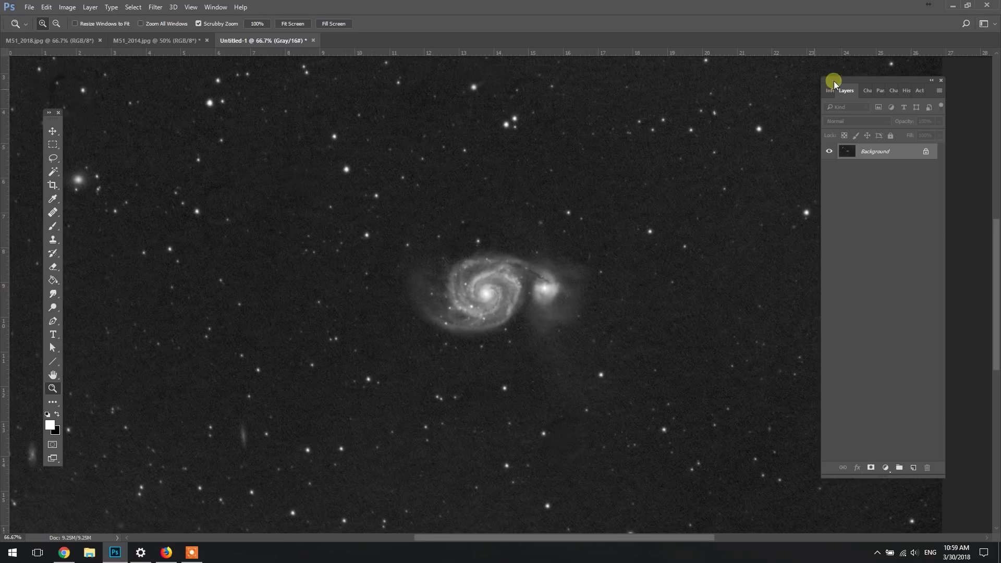
- Run the EasyNR Light Noise action from the Actions panel
click(907, 91)
click(921, 90)
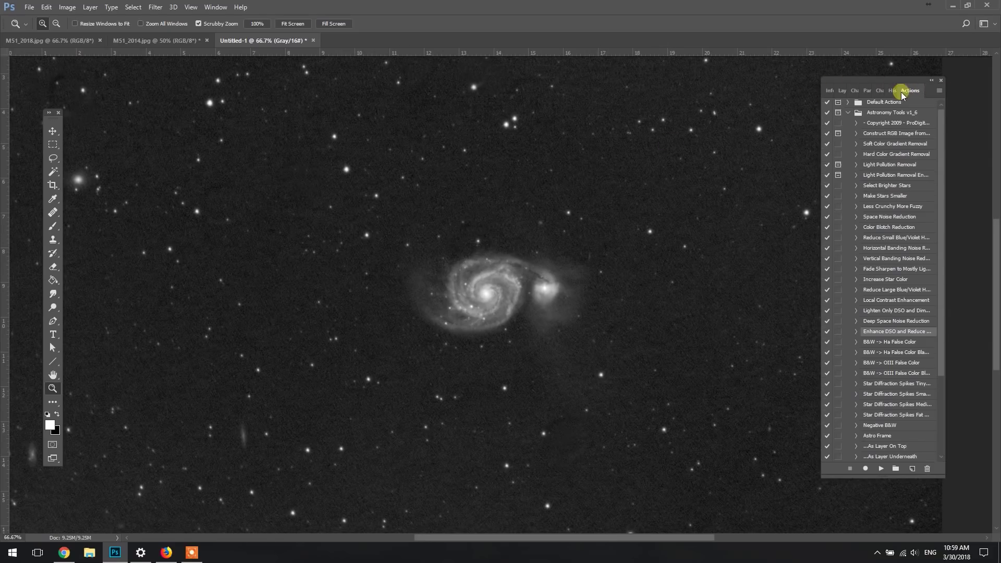
drag(890, 80, 821, 85)
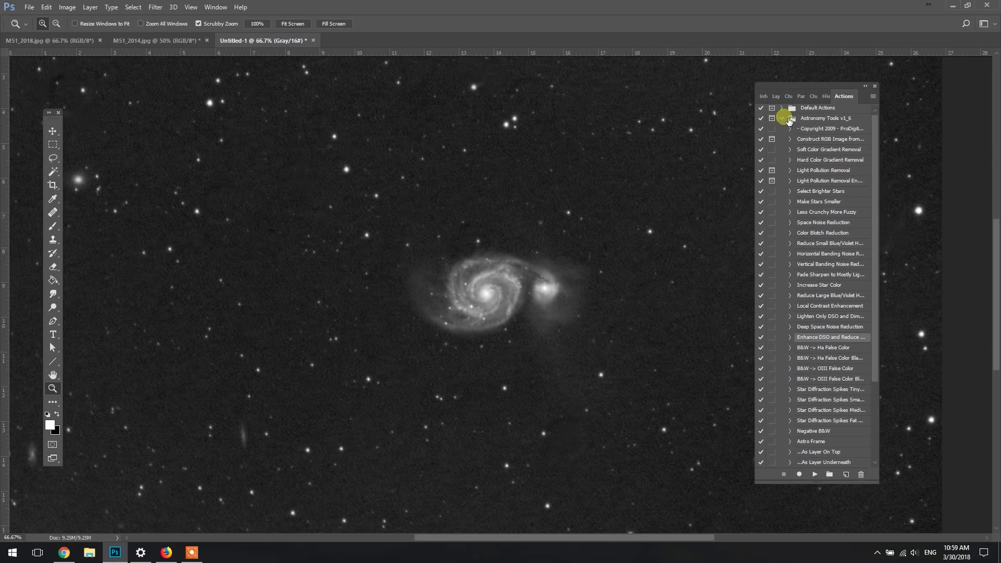
click(860, 330)
drag(875, 321, 883, 420)
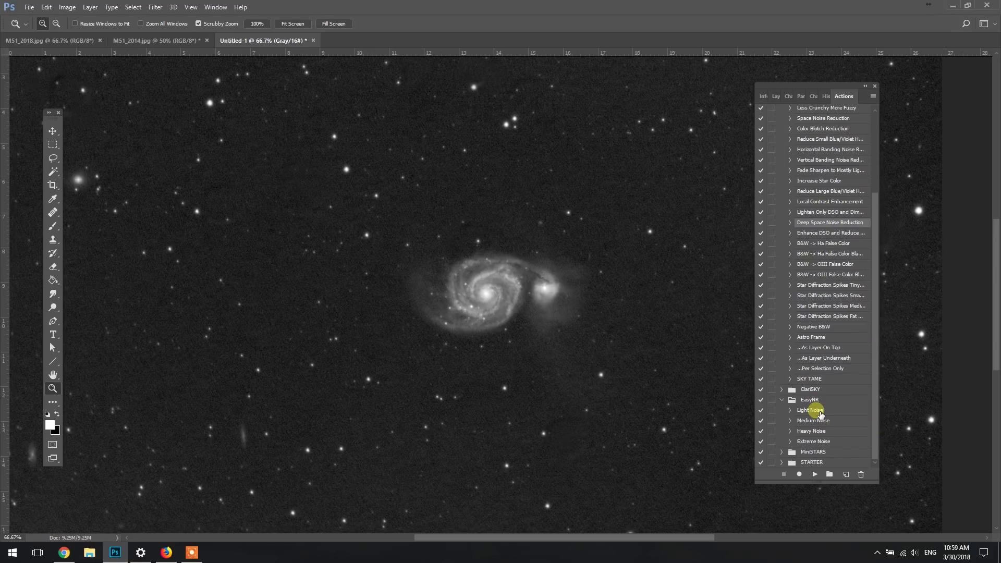
click(820, 413)
click(815, 474)
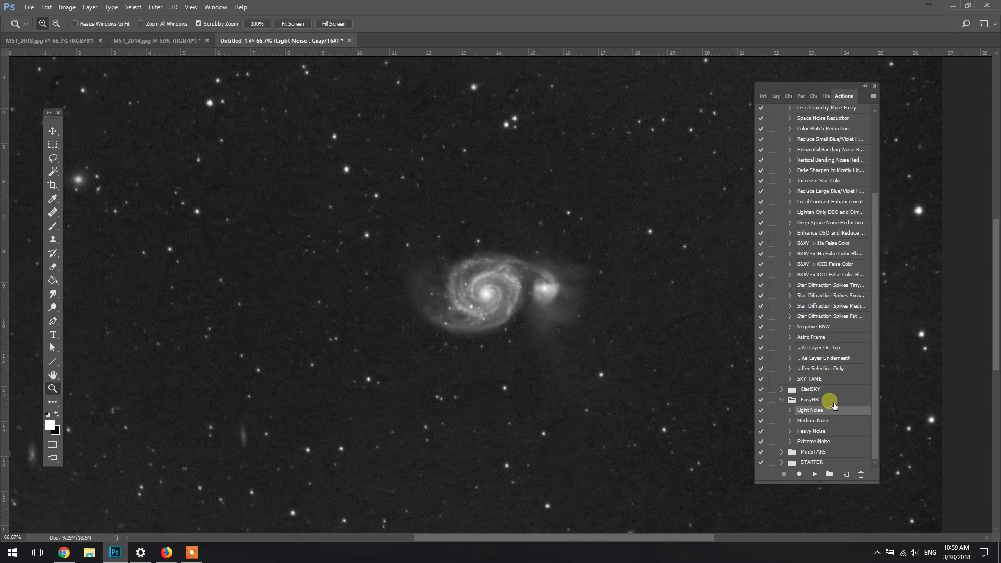
scroll(877, 226, up, 1)
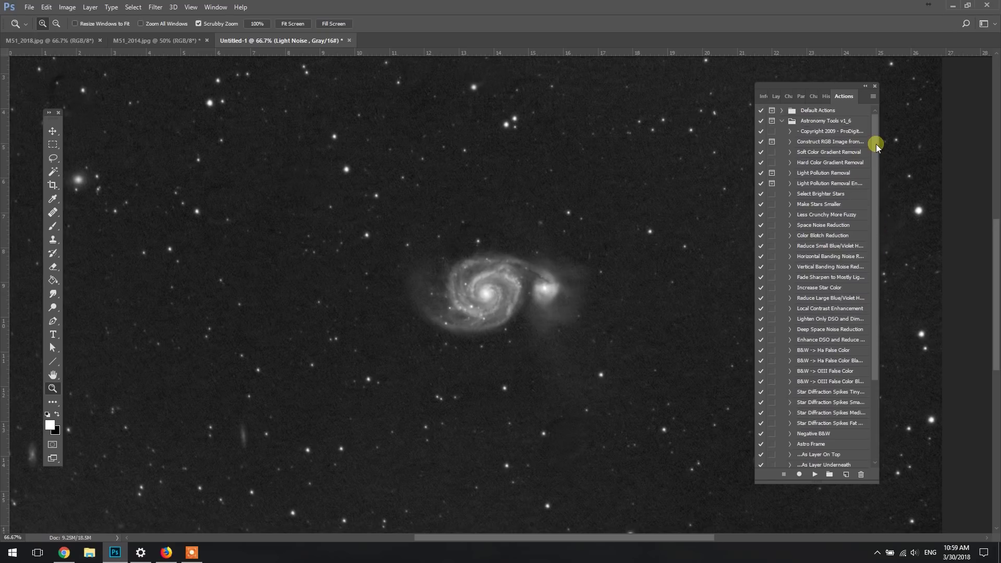
- Set up the Eraser at 84 px and 47% opacity, targeting the Light Noise layer
click(776, 97)
click(53, 266)
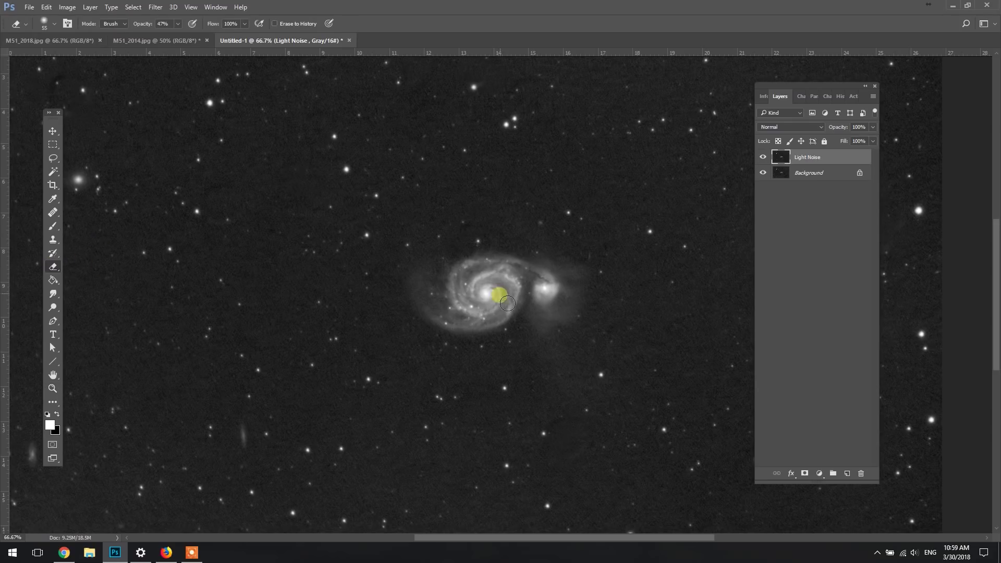
click(54, 23)
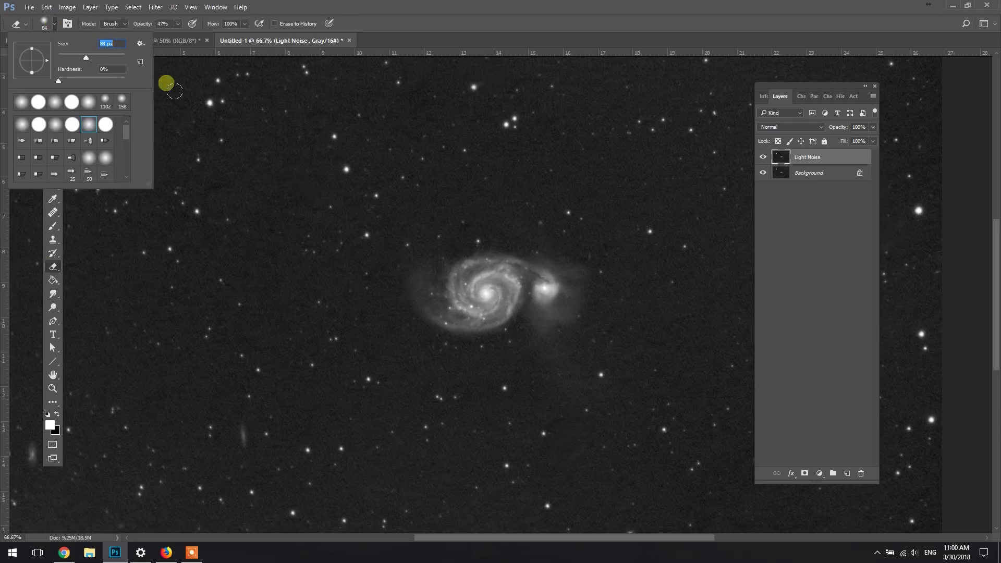
click(53, 389)
click(487, 351)
click(53, 266)
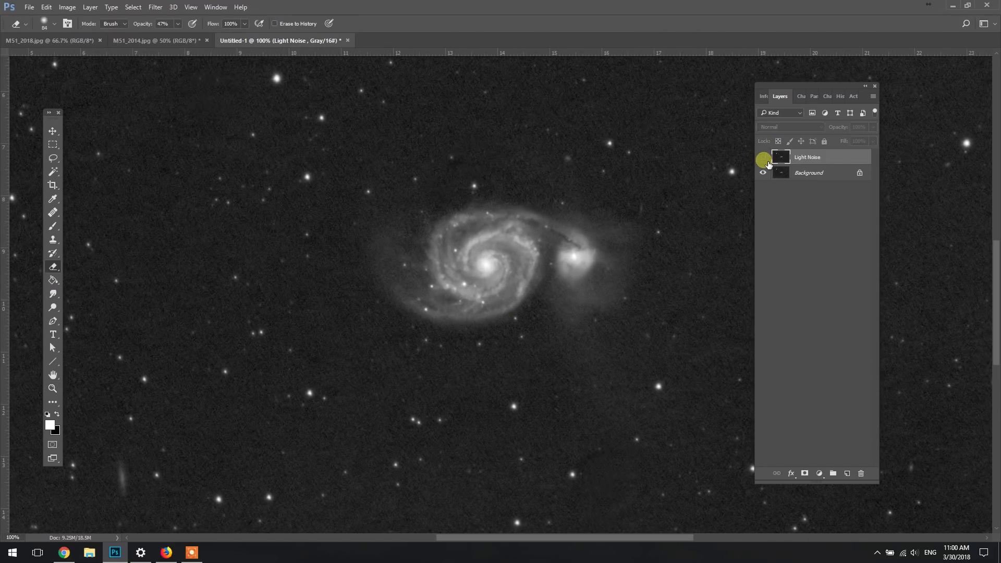
click(782, 159)
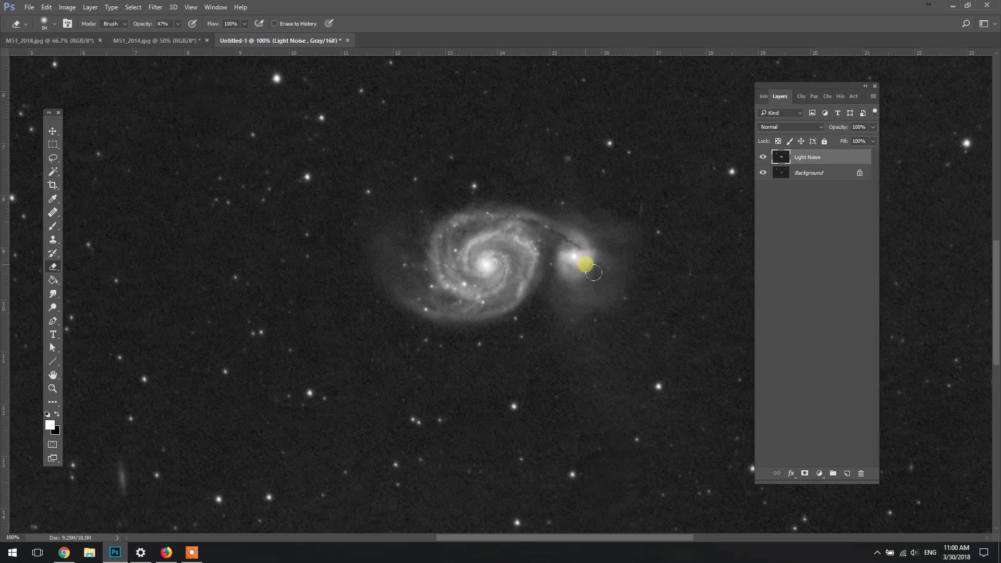
click(45, 392)
- Flatten the Light Noise layer into the Background
alt+click(499, 328)
alt+click(477, 326)
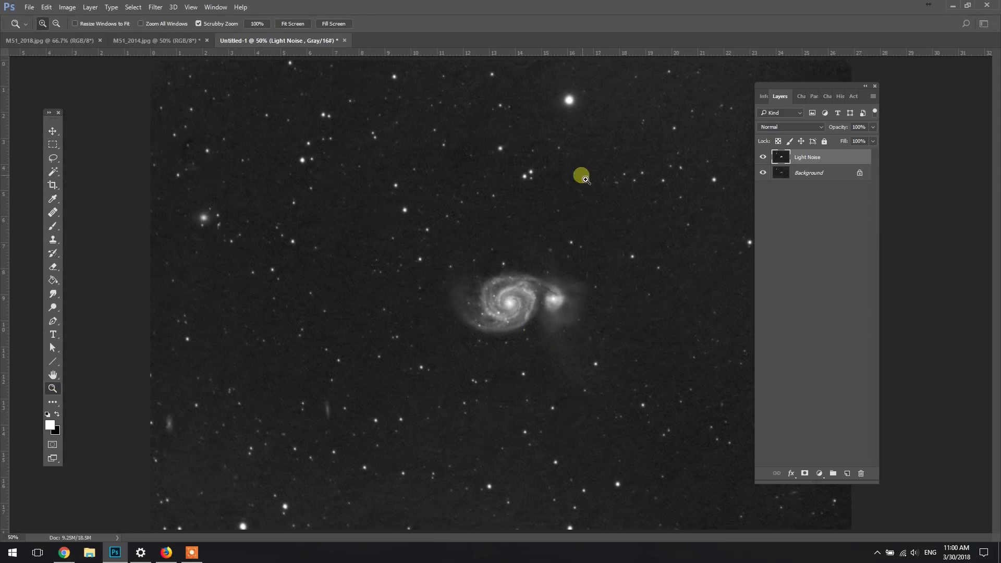
click(90, 8)
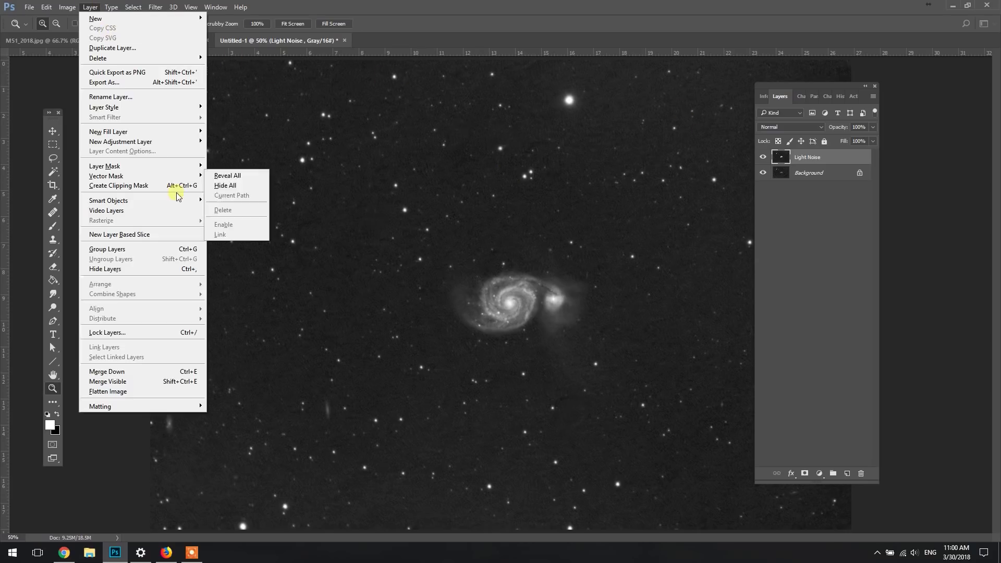
click(120, 394)
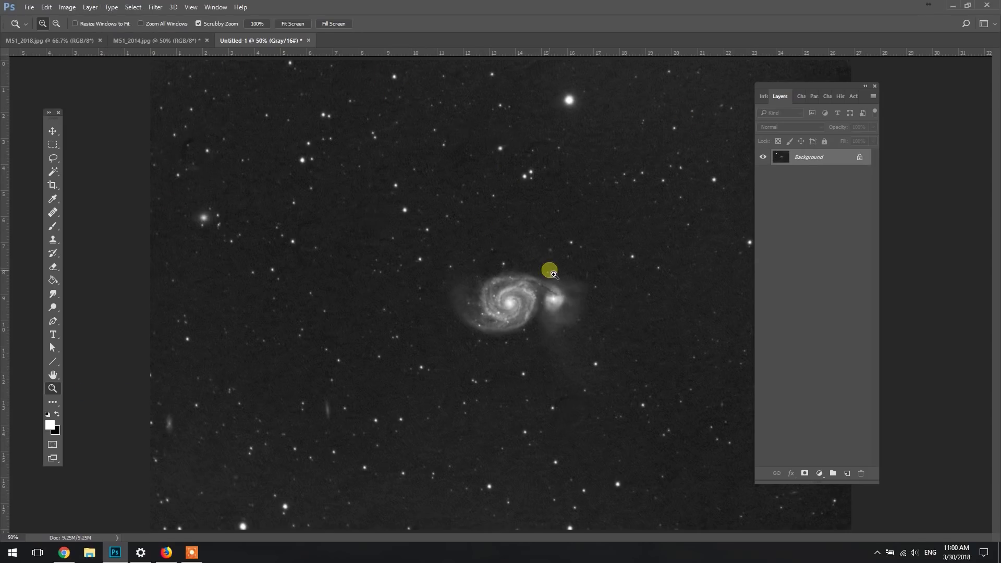
- Select all and drop the mono image into M51_2014.jpg as a new layer
key(ctrl+a)
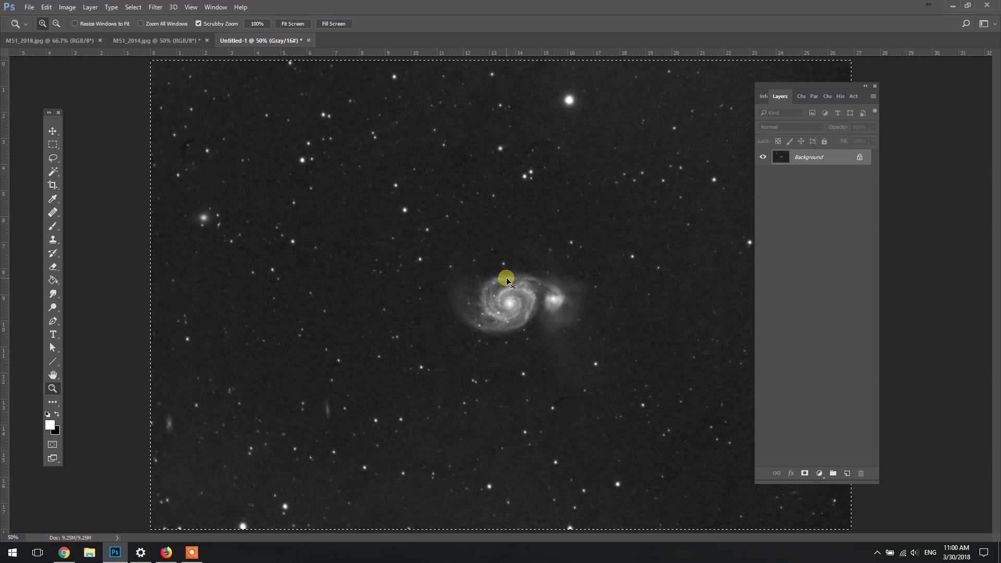
drag(506, 280, 163, 45)
click(163, 44)
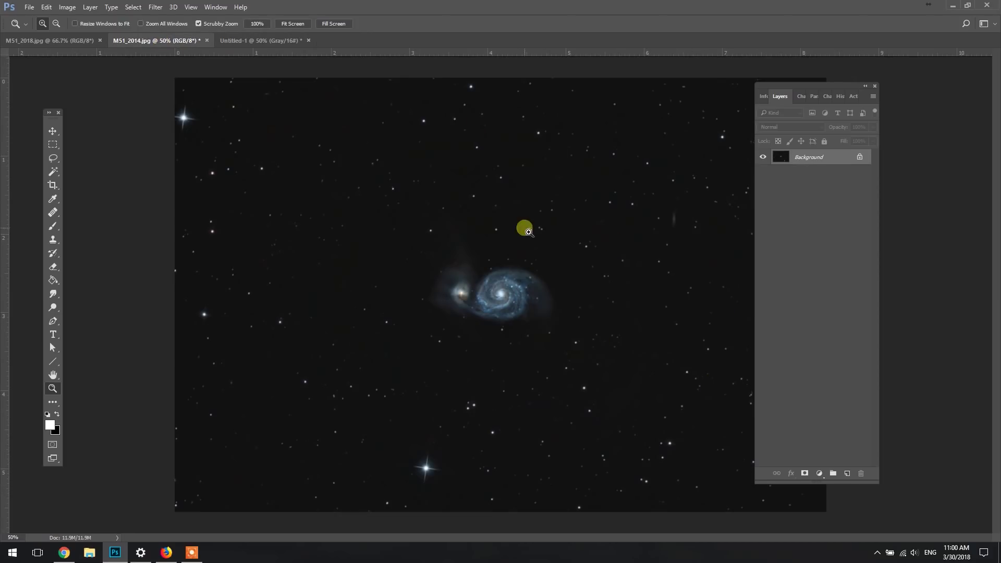
drag(577, 201, 572, 225)
- Set Layer 1's opacity to 39% and shift it up-left toward the colour galaxy
click(52, 129)
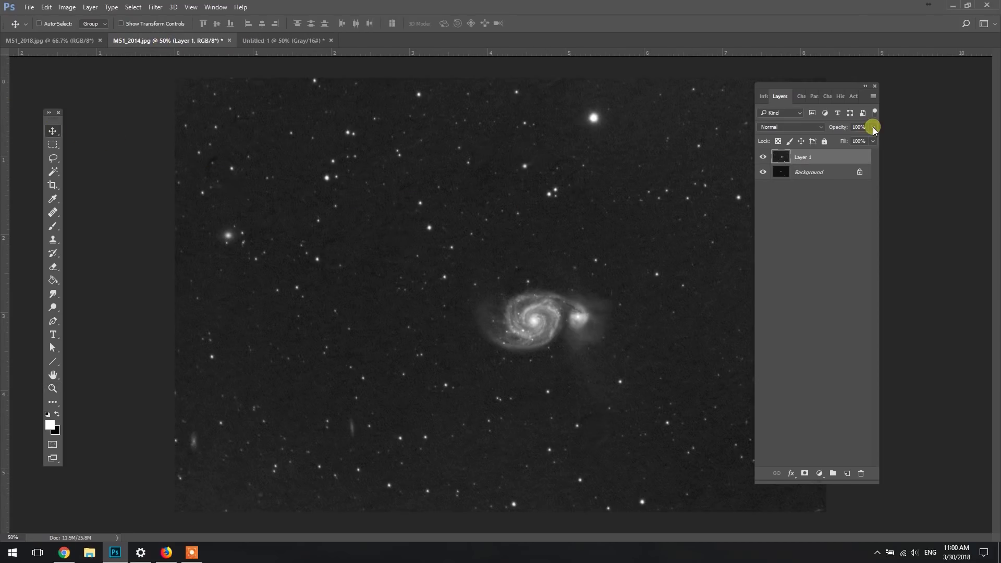
drag(845, 142, 841, 141)
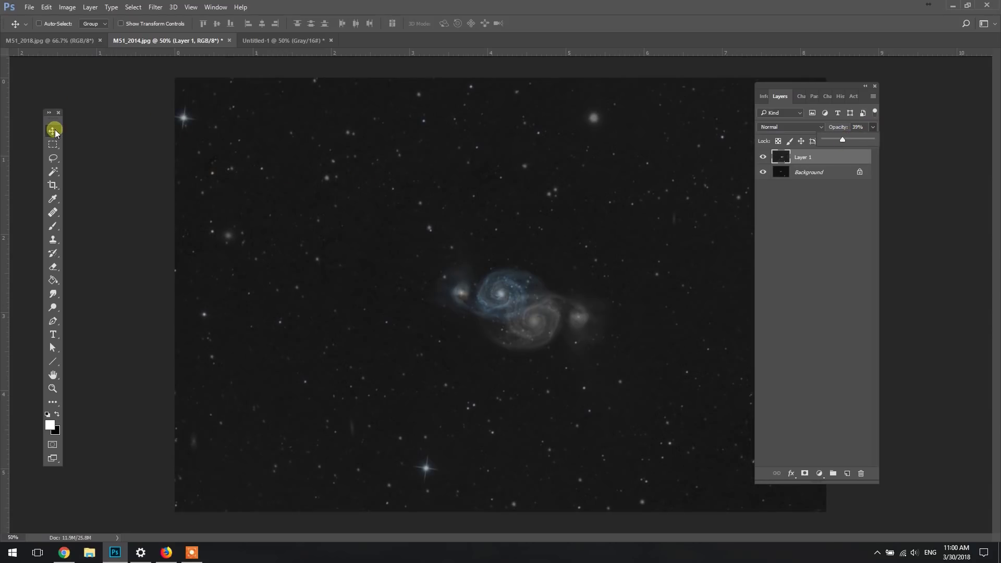
drag(486, 246, 432, 216)
- Free Transform Layer 1, rotating it to match the colour galaxy and shrinking it to about 94%
click(46, 8)
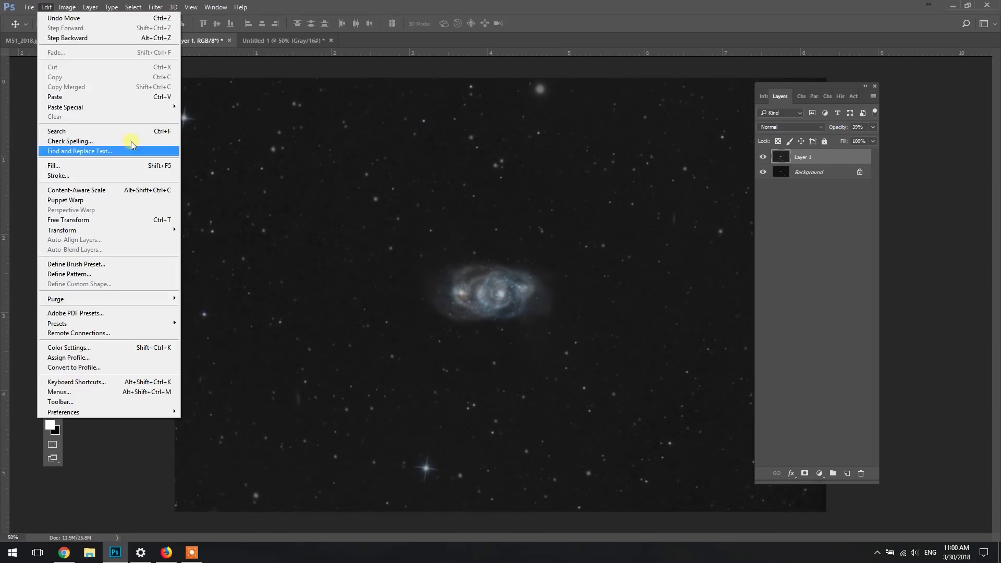
click(139, 217)
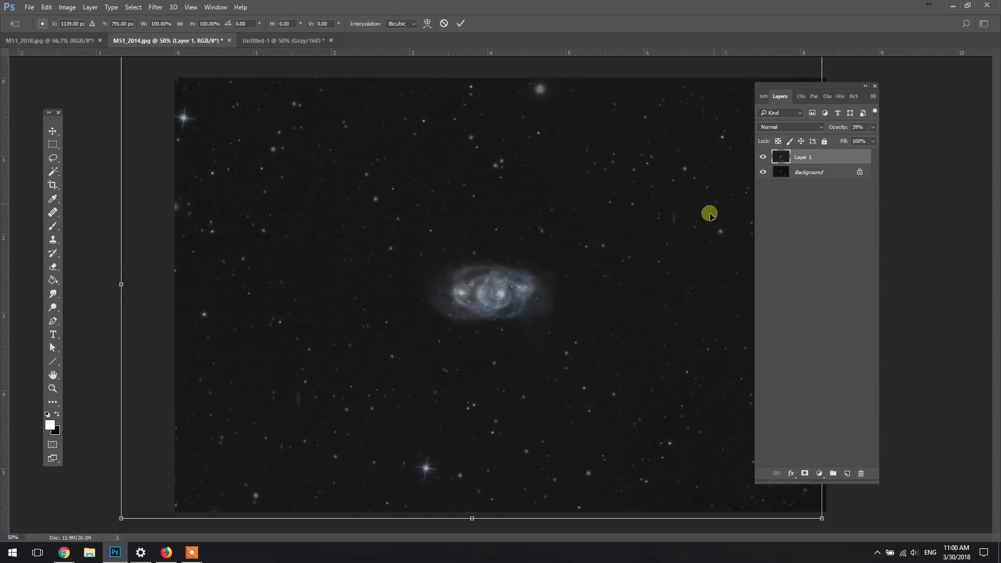
drag(84, 230, 709, 339)
drag(541, 351, 577, 367)
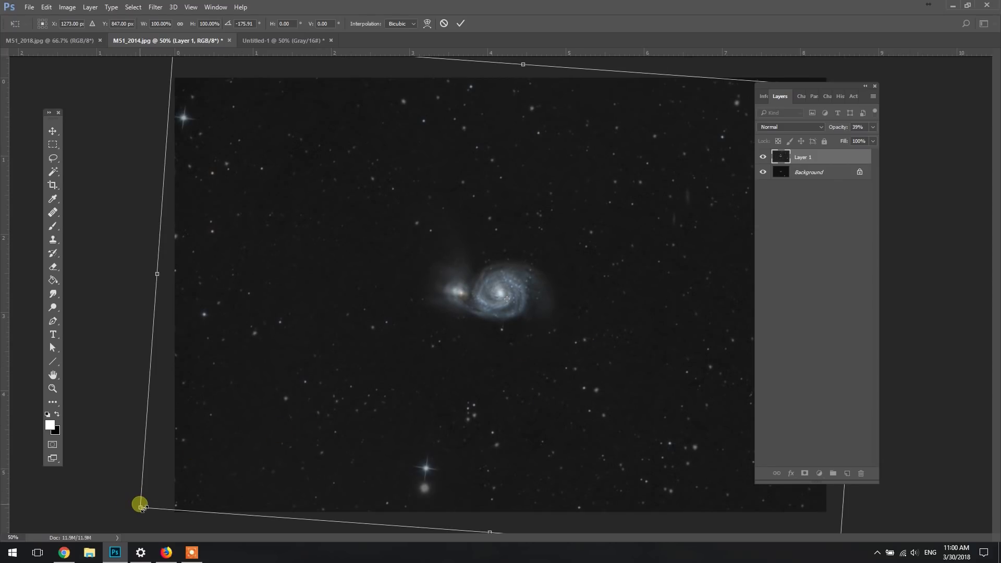
drag(142, 503, 179, 472)
drag(396, 381, 374, 389)
- Refine Layer 1's scale to about 90%, plus its position and rotation, to align the stars
drag(811, 86, 939, 137)
drag(850, 98, 826, 110)
drag(741, 155, 758, 170)
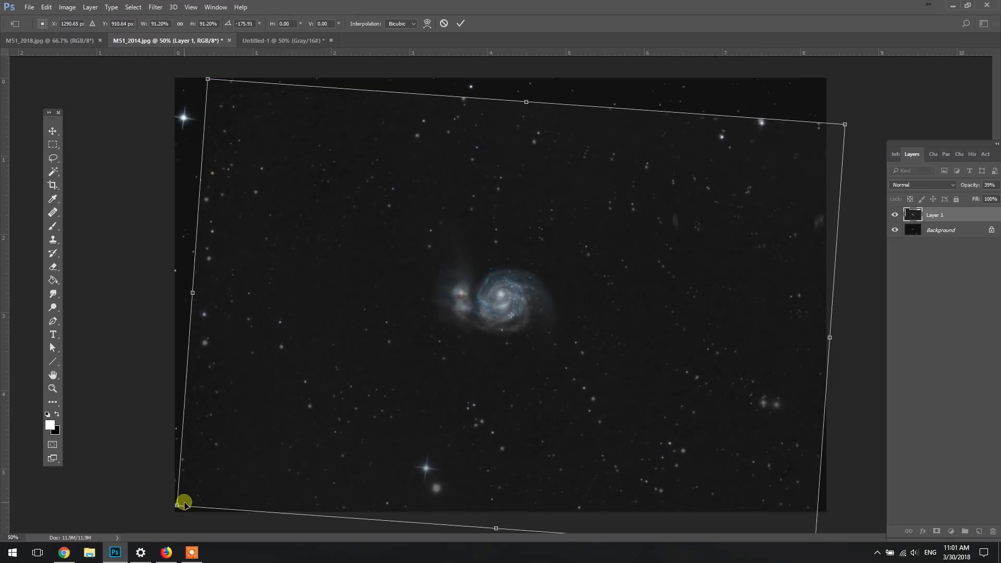
drag(180, 503, 154, 477)
mouse_move(334, 433)
mouse_down()
mouse_move(331, 424)
mouse_move(324, 438)
mouse_up()
key(Down)
key(Down)
drag(826, 414, 827, 425)
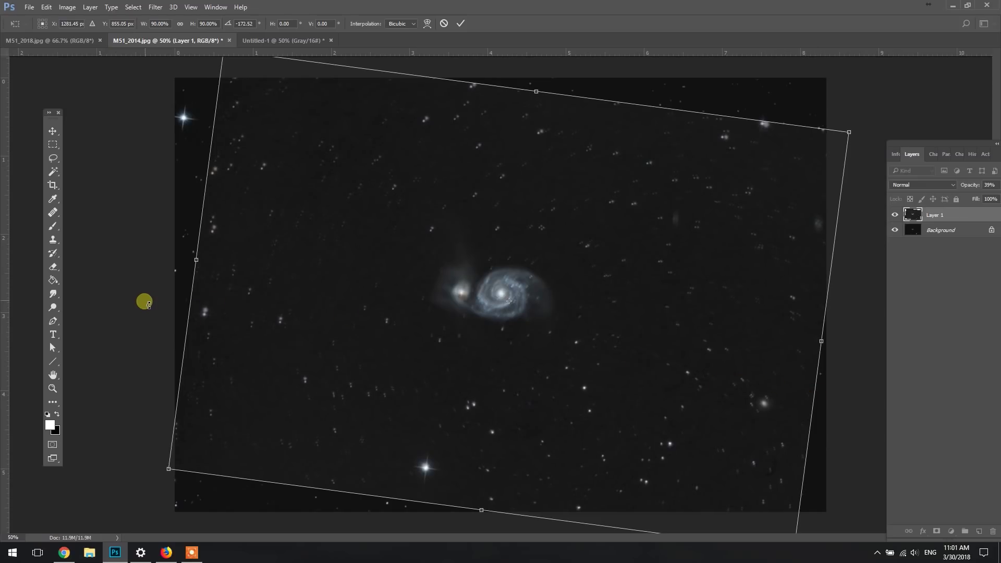
drag(149, 304, 147, 307)
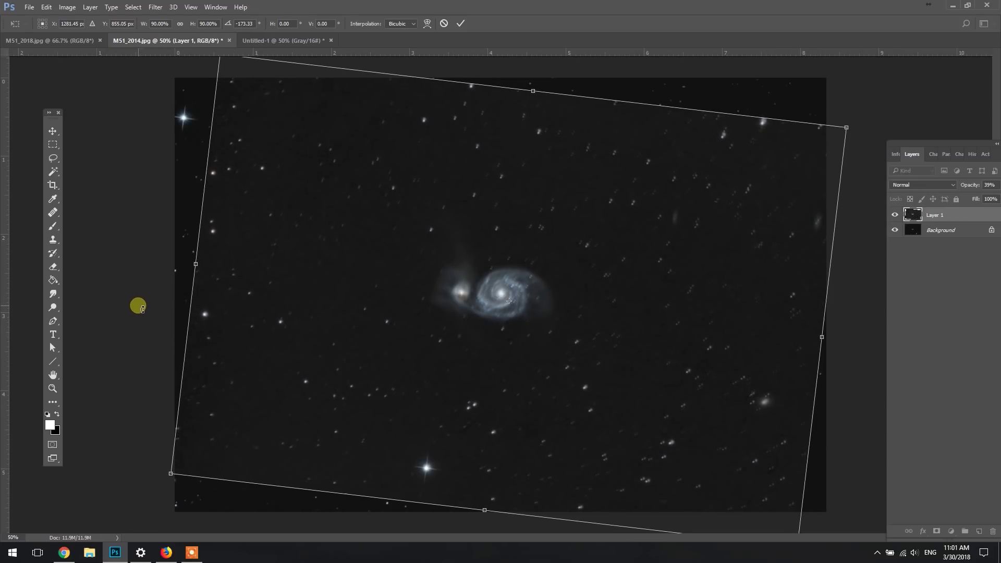
- Fine-tune rotation to about -173.3° and scale to 89.8% with arrow nudges, then commit
key(Left)
key(Left)
drag(858, 282, 854, 287)
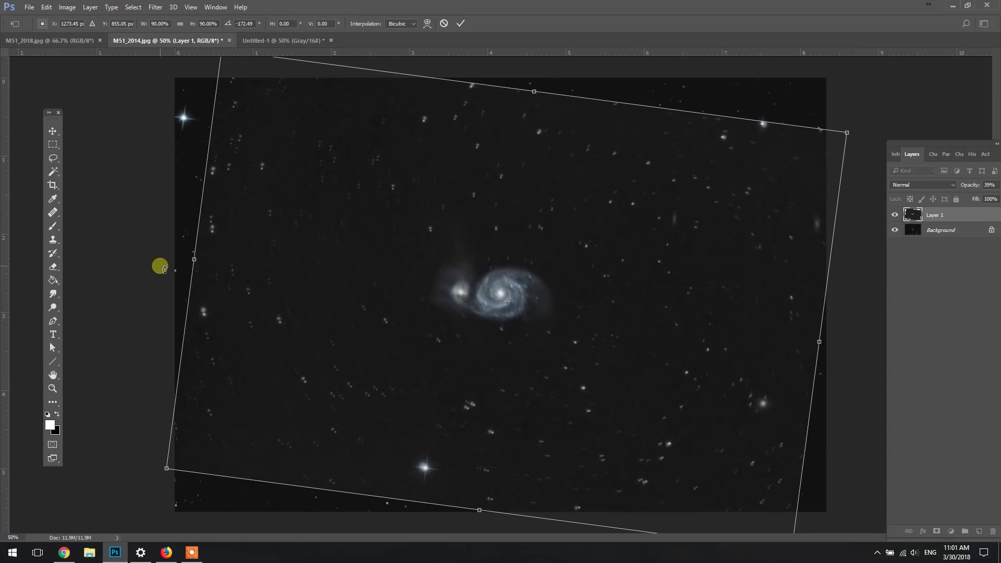
drag(160, 266, 159, 272)
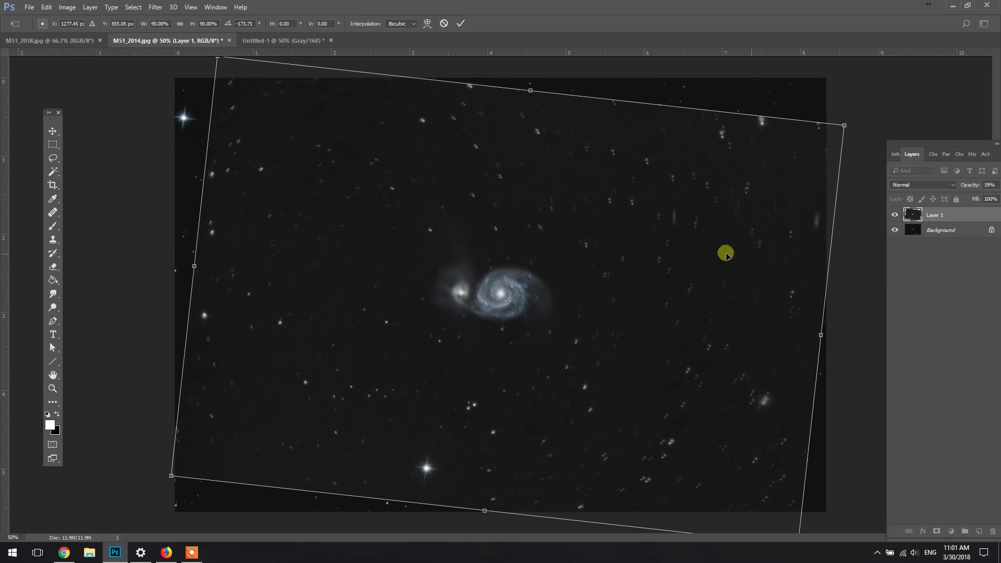
drag(846, 127, 856, 123)
key(Down)
key(Down)
key(Down)
key(Down)
key(Down)
key(Down)
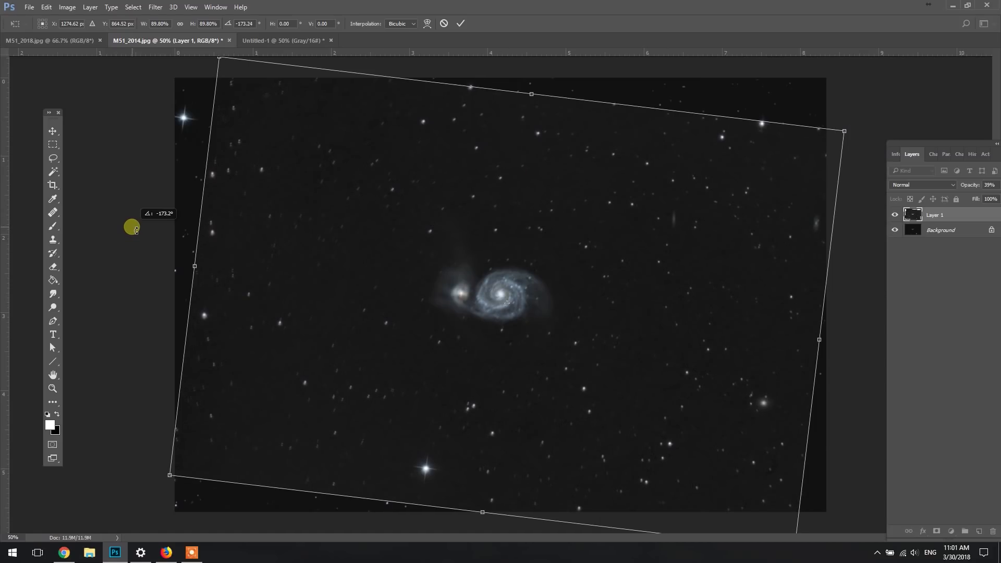
drag(131, 227, 130, 227)
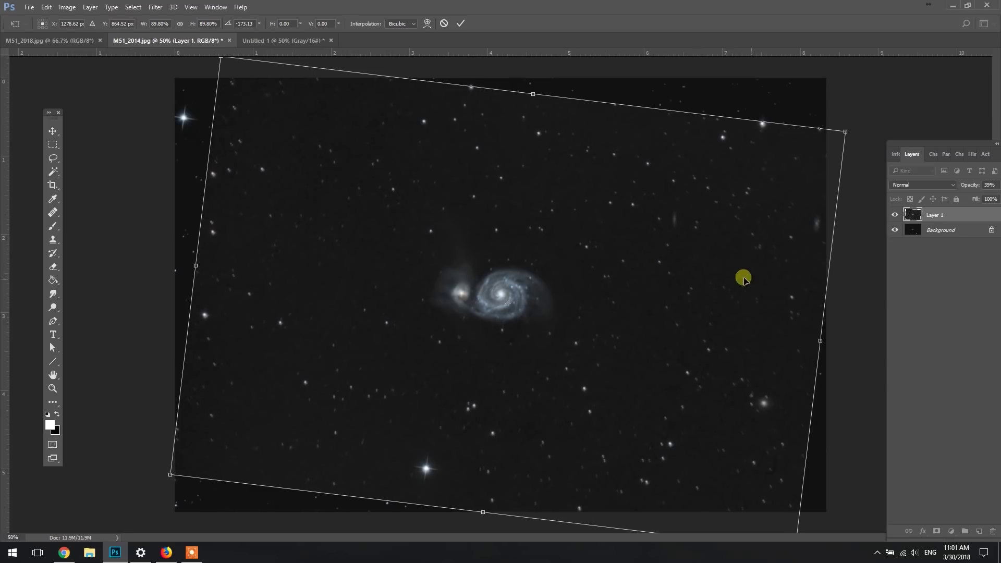
key(Up)
key(Up)
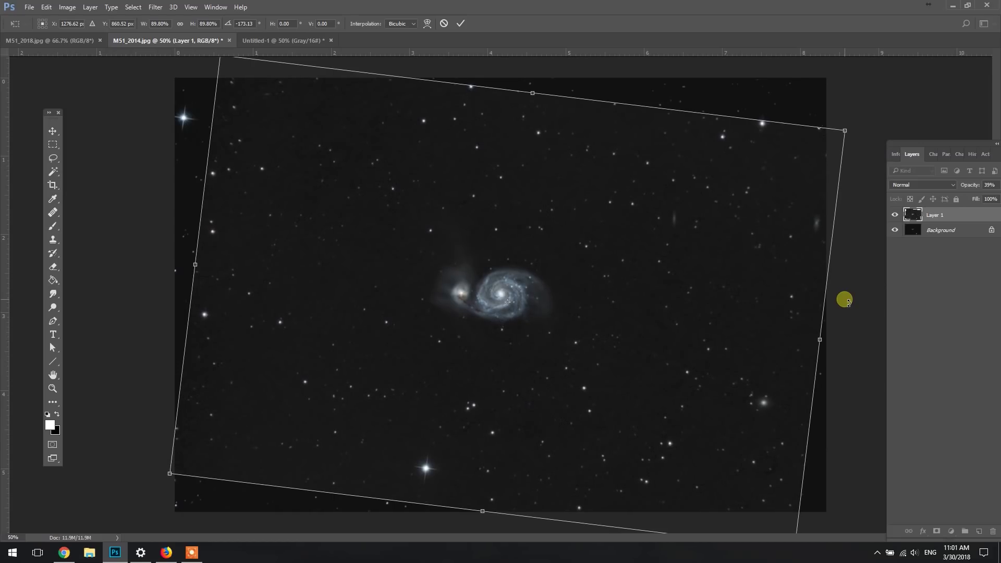
key(Return)
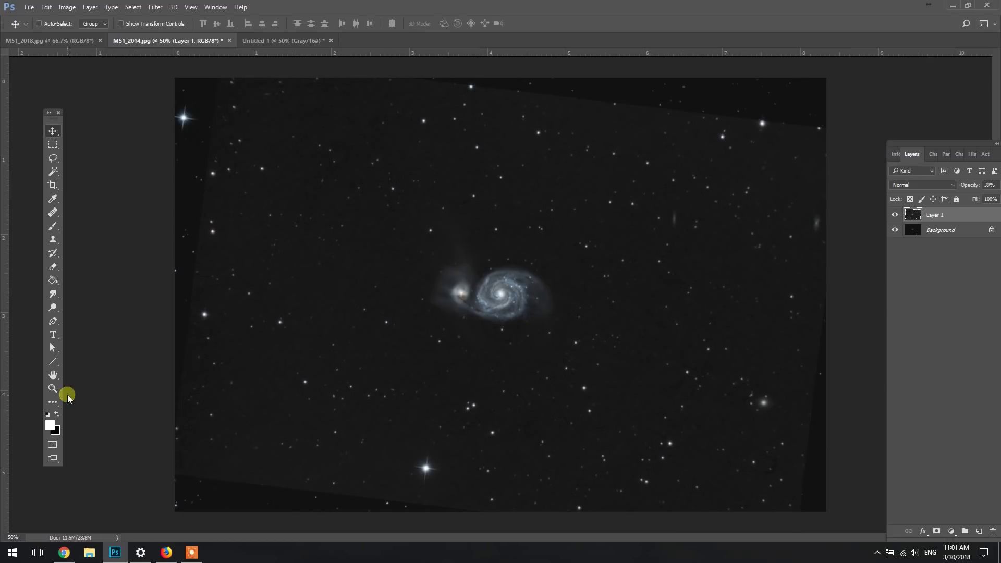
- Zoom in on the galaxy and toggle the mono layer repeatedly to check its alignment
click(52, 388)
drag(500, 314, 576, 303)
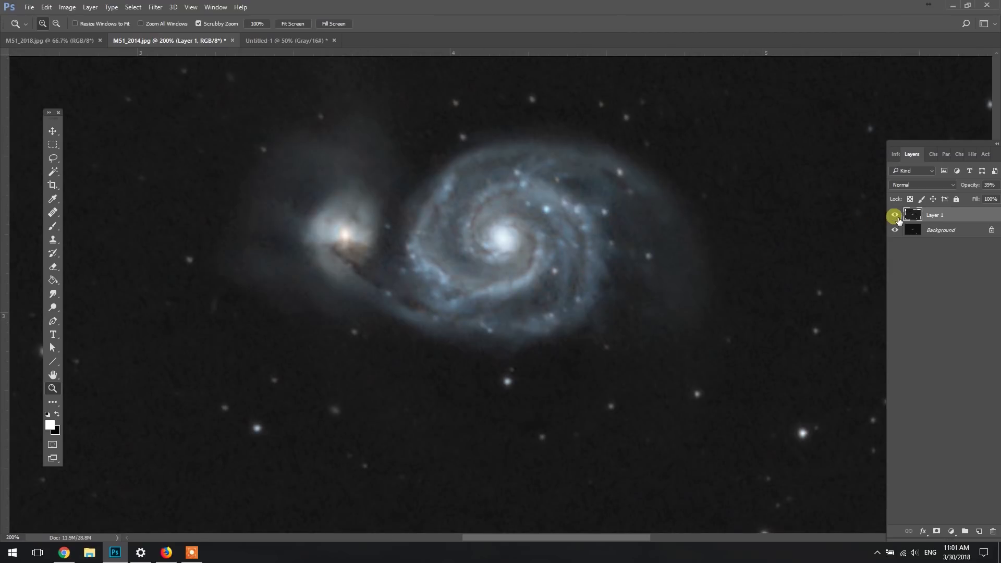
click(895, 215)
click(896, 215)
click(895, 215)
click(895, 215)
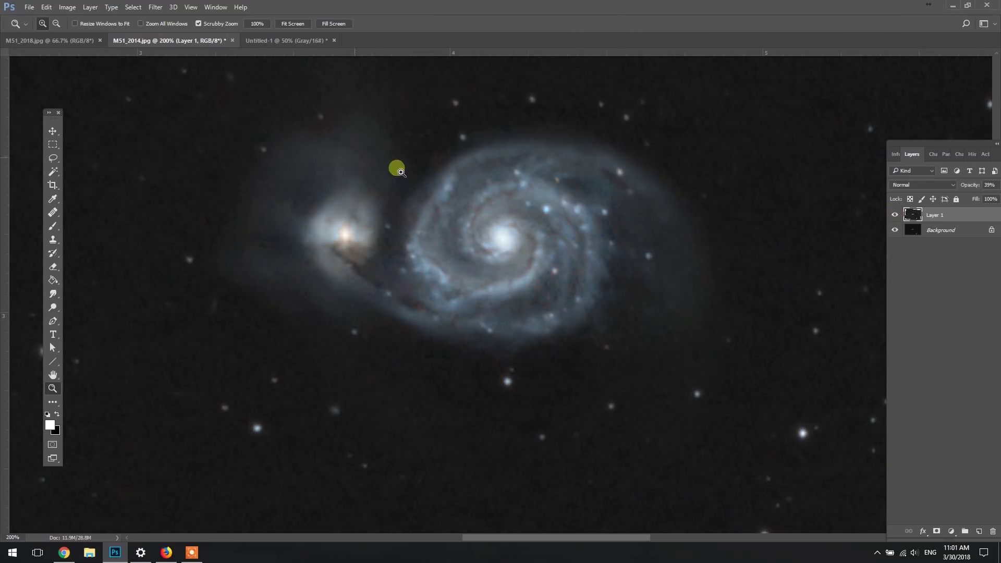
click(52, 130)
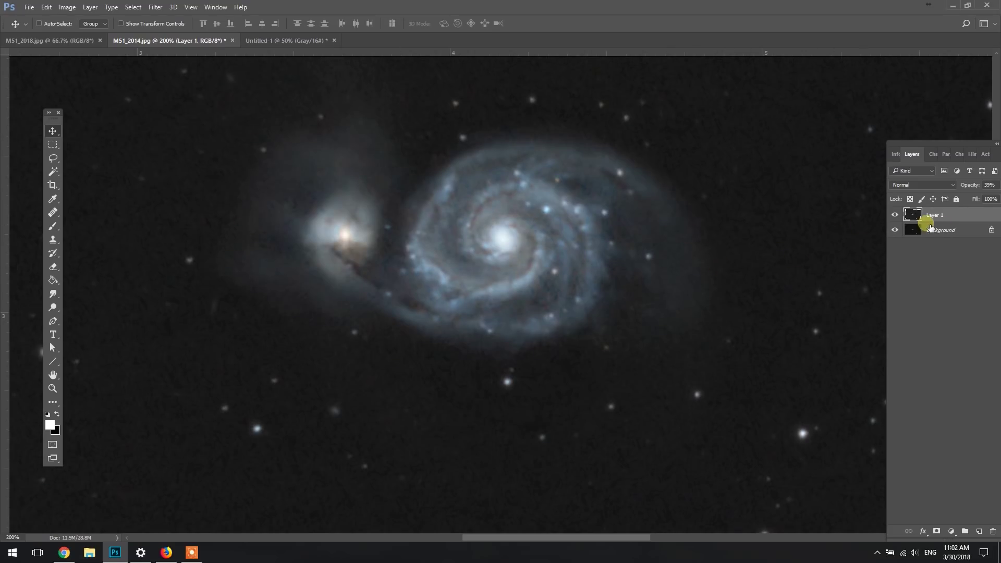
click(896, 215)
click(896, 215)
click(897, 214)
click(897, 215)
click(897, 214)
click(896, 214)
click(897, 214)
click(897, 214)
- Zoom out to fit the whole image and compare it with and without the mono layer
click(53, 388)
alt+click(548, 307)
alt+click(548, 308)
alt+click(547, 308)
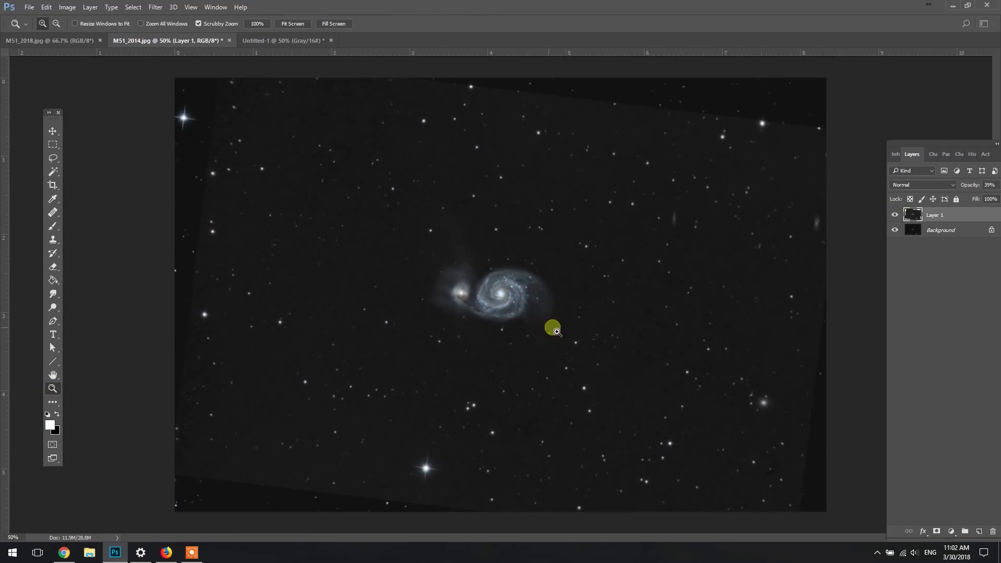
click(514, 286)
click(516, 285)
alt+click(643, 290)
alt+click(666, 295)
click(897, 215)
click(895, 215)
- Float the Layers panel and raise the mono layer's opacity to 100%, comparing at 100% zoom
drag(961, 145, 876, 132)
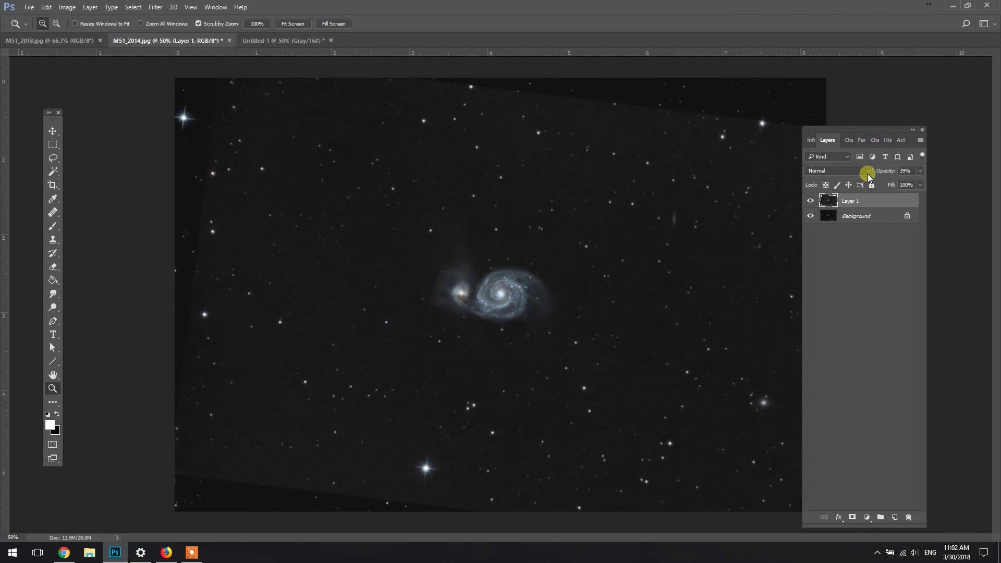
click(920, 170)
drag(917, 183, 942, 183)
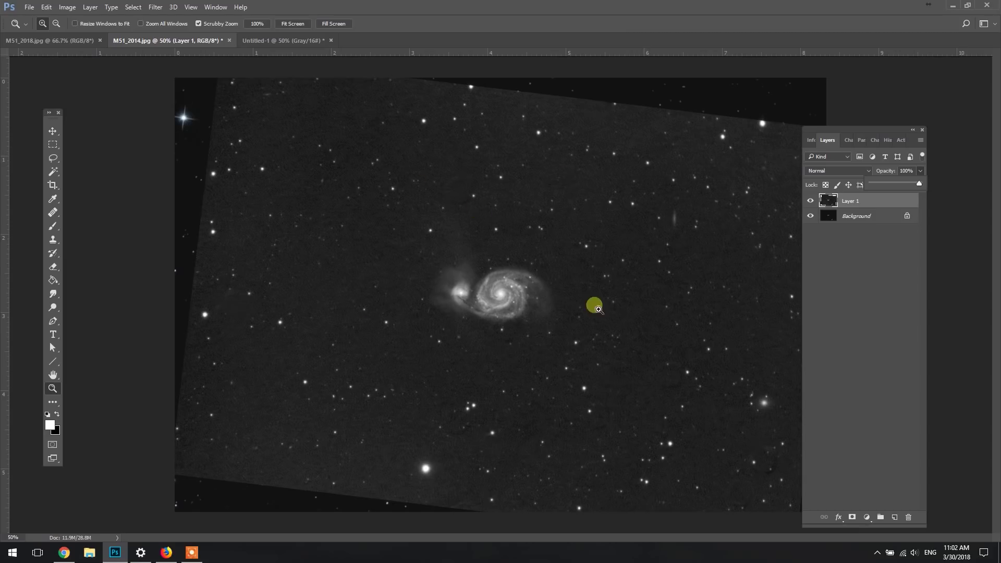
click(489, 308)
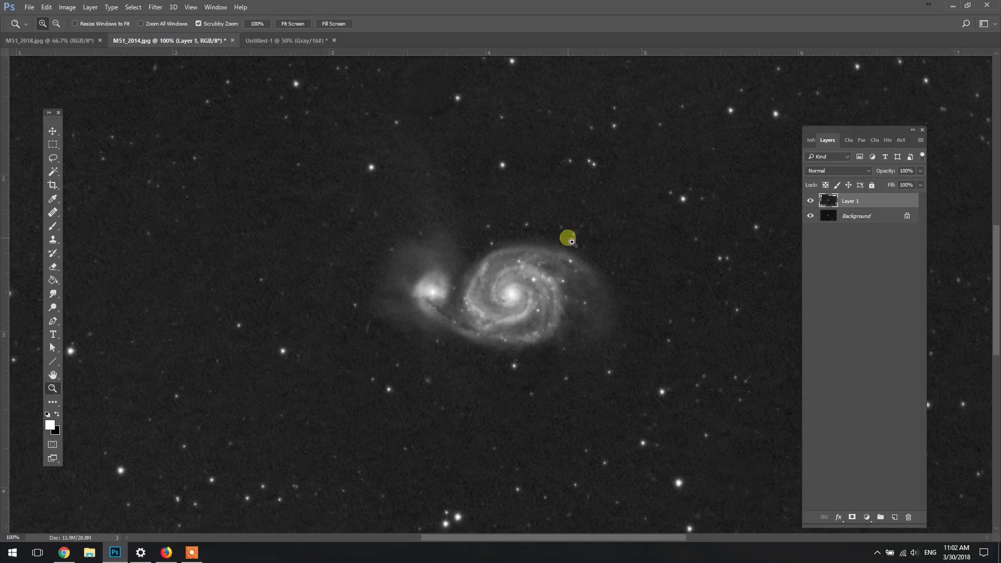
click(811, 201)
click(810, 201)
click(810, 200)
- Lower the mono layer's opacity to 45% and toggle it to compare
drag(883, 181, 875, 185)
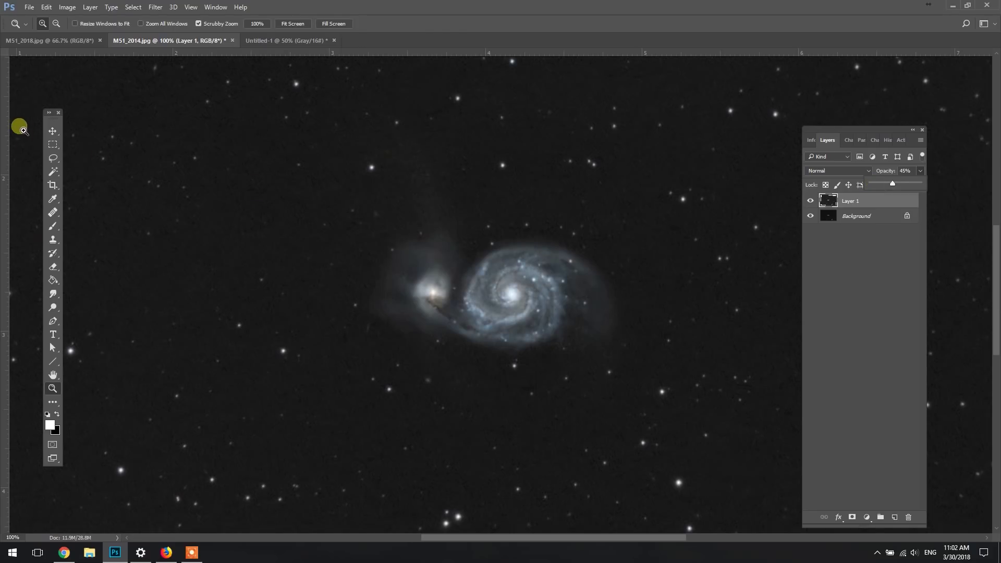
click(46, 130)
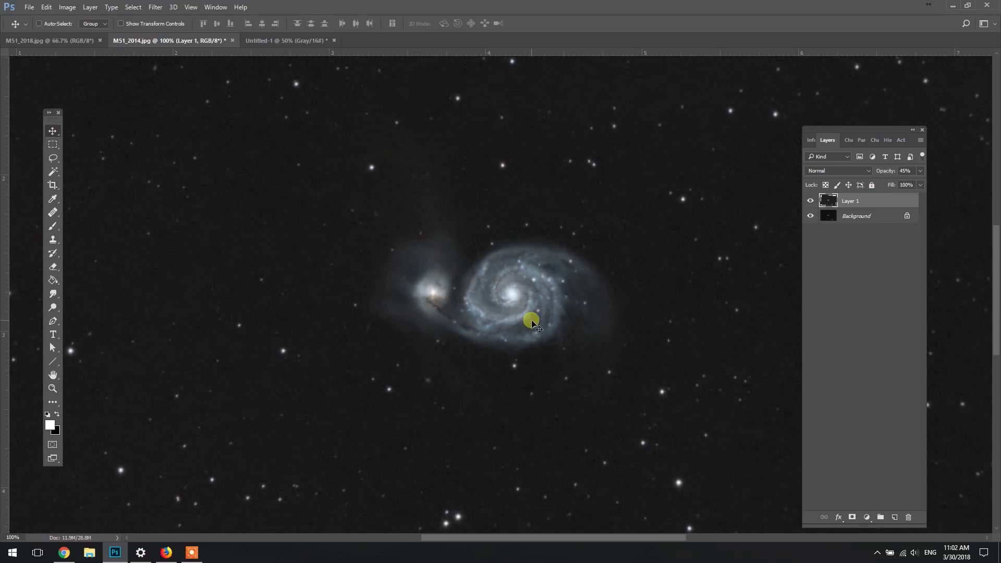
click(810, 201)
click(810, 200)
click(810, 201)
click(810, 201)
click(810, 201)
- Zoom out to 50% and set the mono layer's blend mode to Luminosity
click(810, 201)
click(52, 388)
alt+click(521, 297)
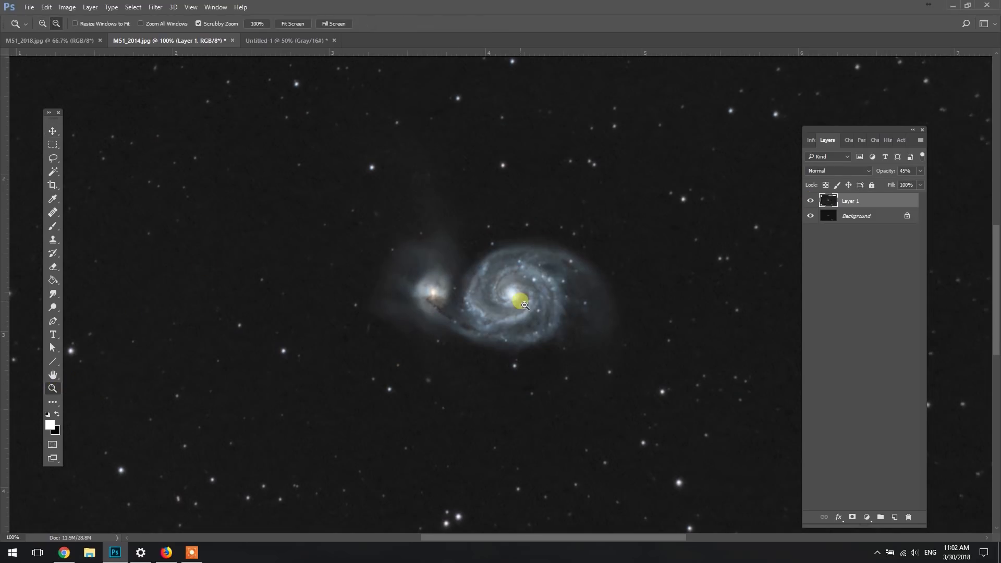
alt+click(546, 310)
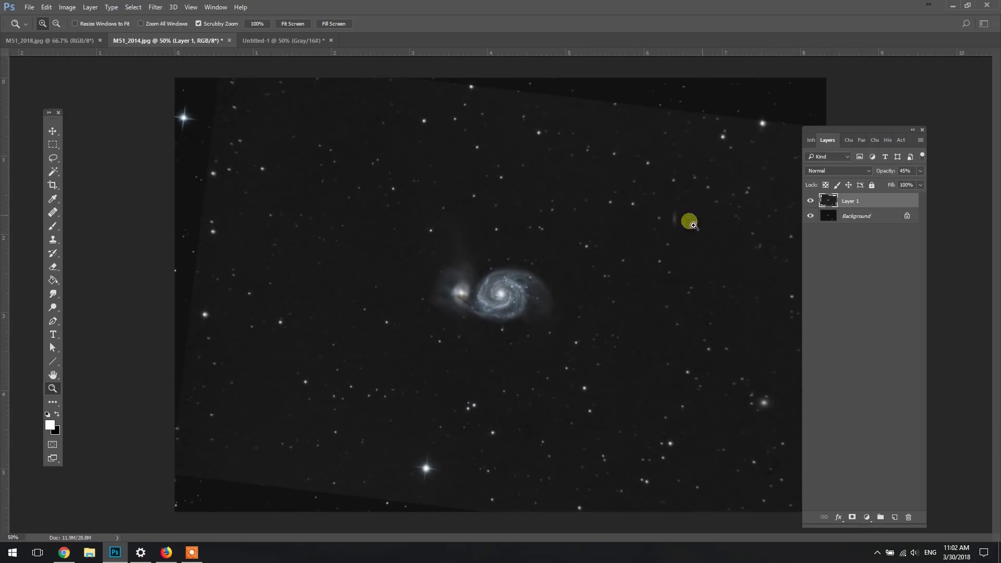
click(840, 173)
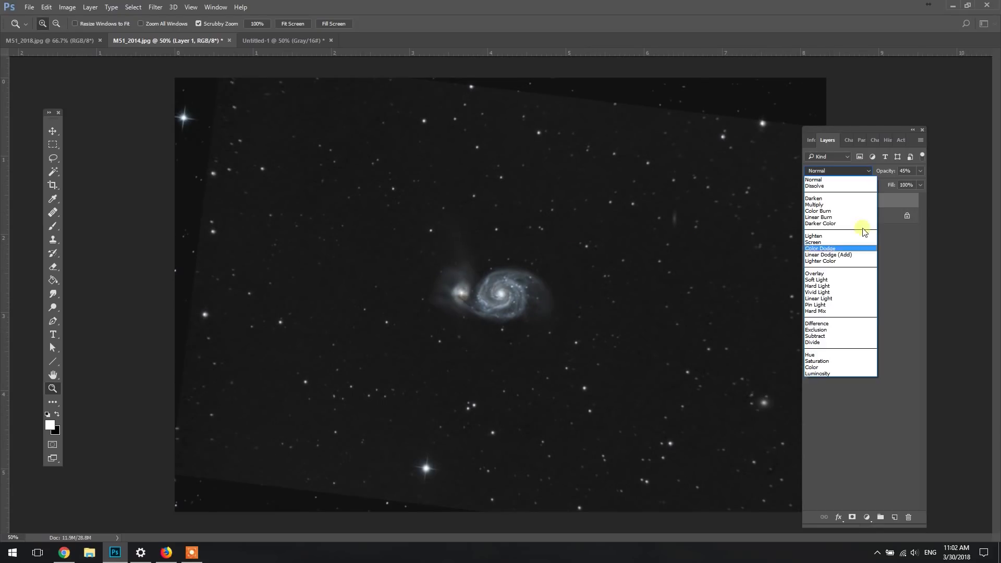
click(831, 375)
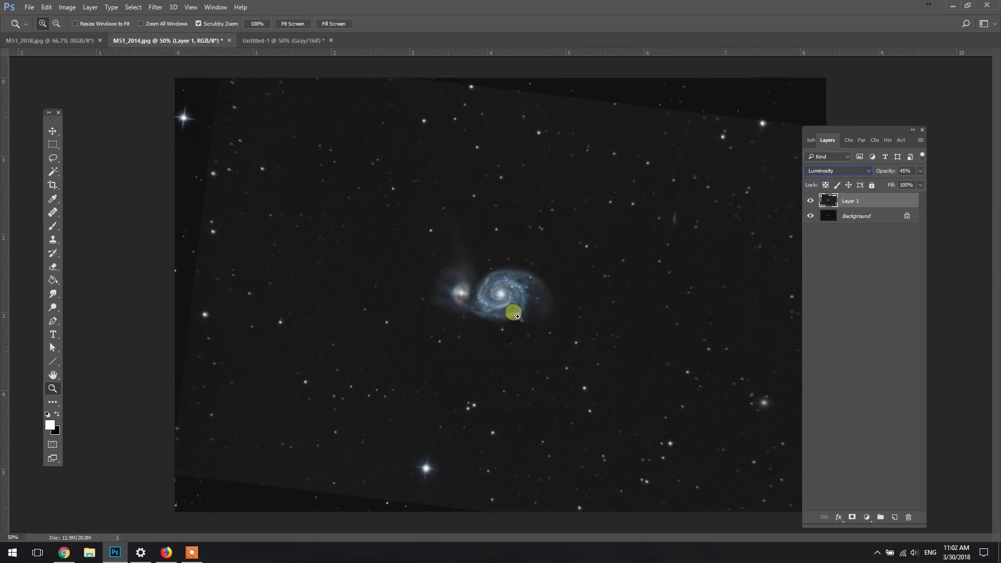
- Adjust the Luminosity layer's opacity to 59%, toggling it at 100% zoom to compare
click(922, 173)
drag(894, 186, 920, 183)
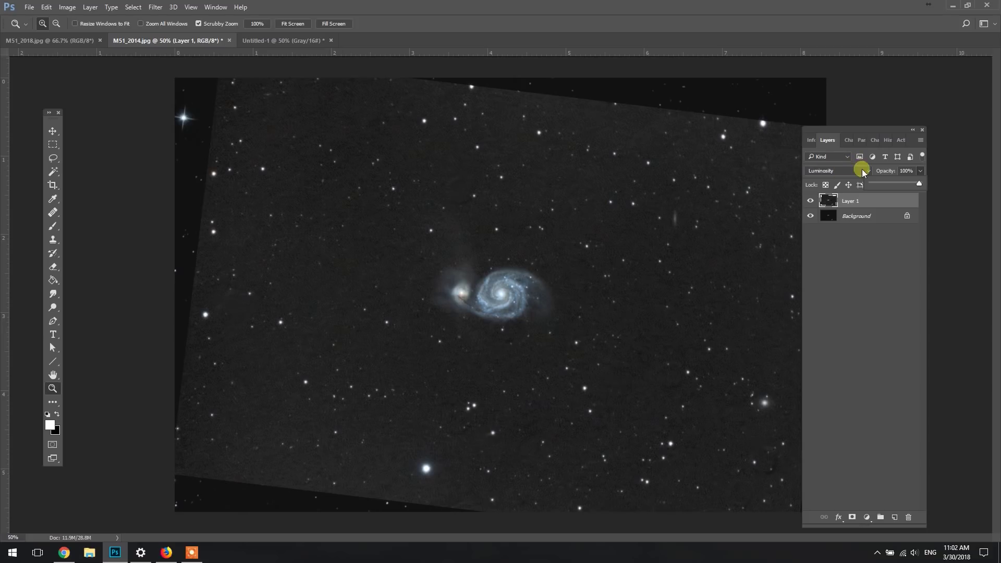
click(493, 274)
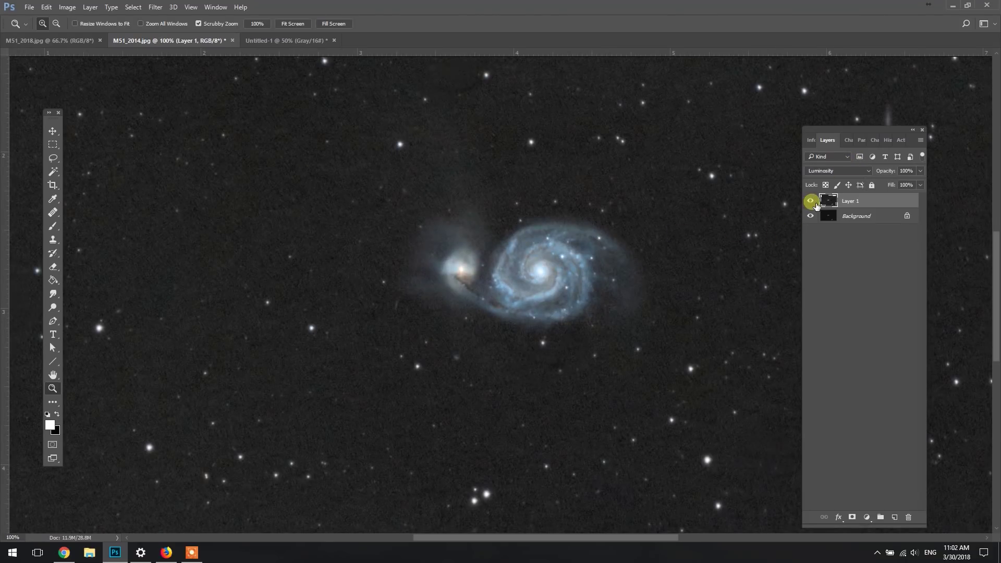
click(811, 201)
click(811, 202)
click(811, 201)
click(811, 201)
click(811, 202)
click(812, 202)
click(921, 172)
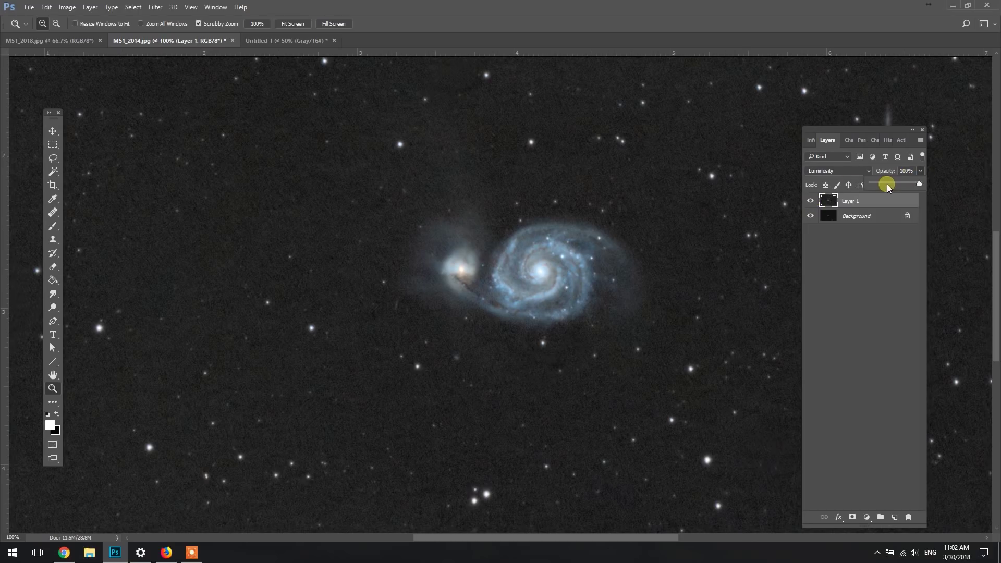
drag(908, 185, 906, 185)
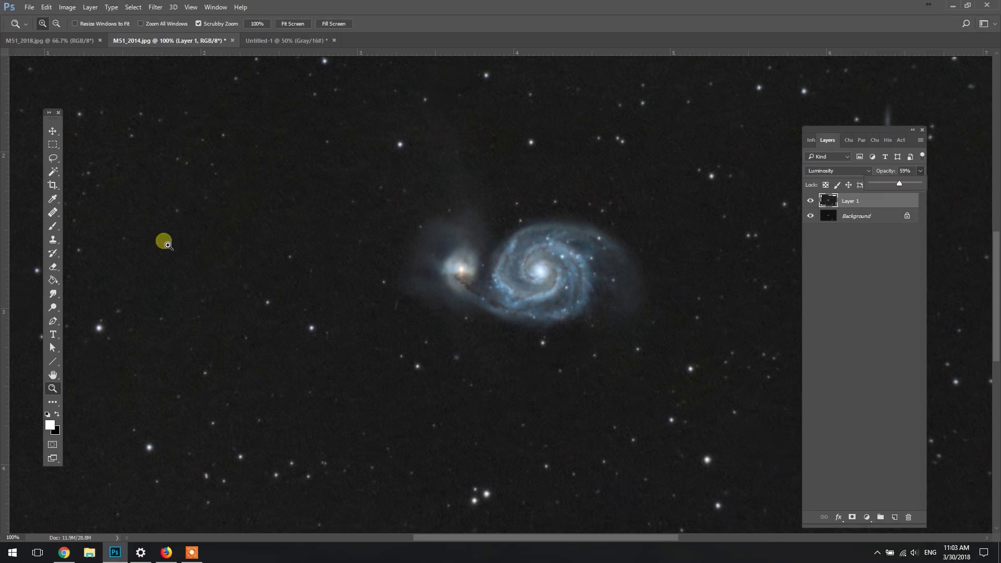
- Draw an 18 px feathered lasso selection around the galaxy
click(58, 161)
click(95, 161)
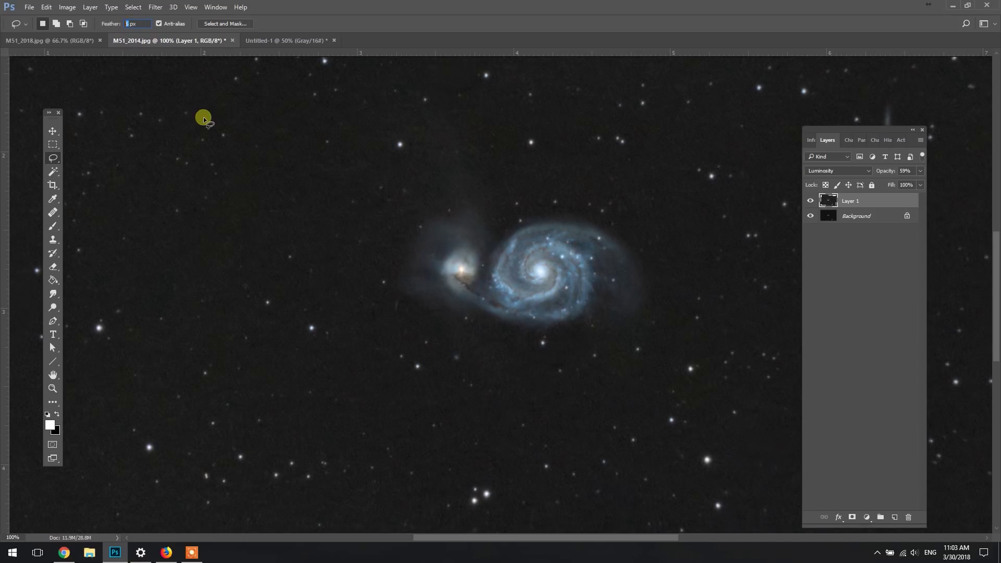
text(18)
mouse_move(656, 343)
mouse_down()
mouse_move(679, 297)
mouse_move(621, 194)
mouse_move(642, 239)
mouse_move(559, 214)
mouse_move(487, 165)
mouse_move(432, 159)
mouse_move(387, 323)
mouse_move(472, 387)
mouse_move(592, 387)
mouse_move(671, 407)
mouse_move(676, 386)
mouse_up()
key(space)
- Invert the selection, delete the mono layer's surrounding sky, then deselect
click(133, 7)
click(141, 47)
key(Delete)
key(ctrl+d)
- Zoom in to 200% on the galaxy
click(52, 389)
alt+click(563, 415)
alt+click(496, 313)
click(523, 308)
click(485, 297)
click(438, 285)
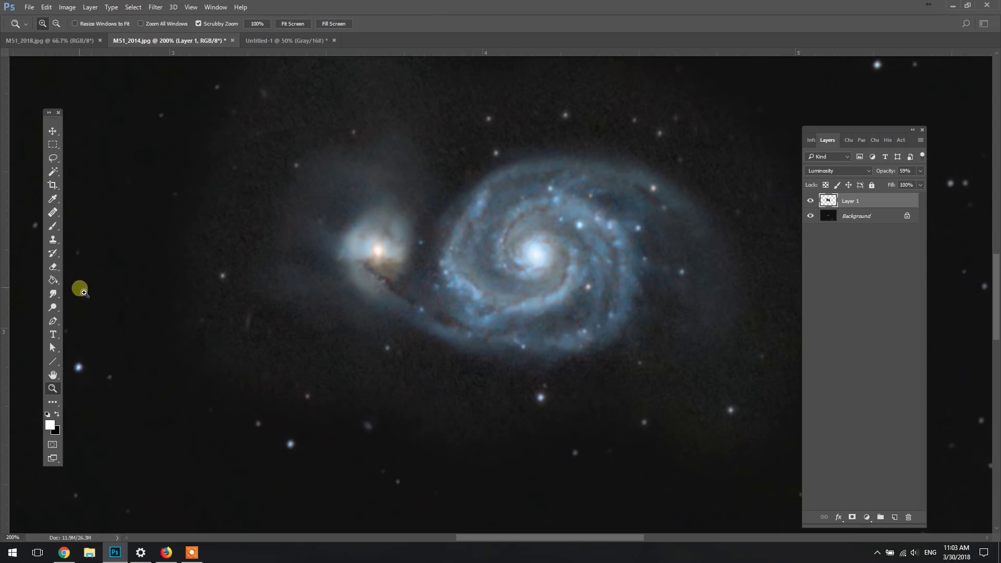
- Set the Eraser to 139 px size and 35% opacity
click(53, 267)
click(55, 24)
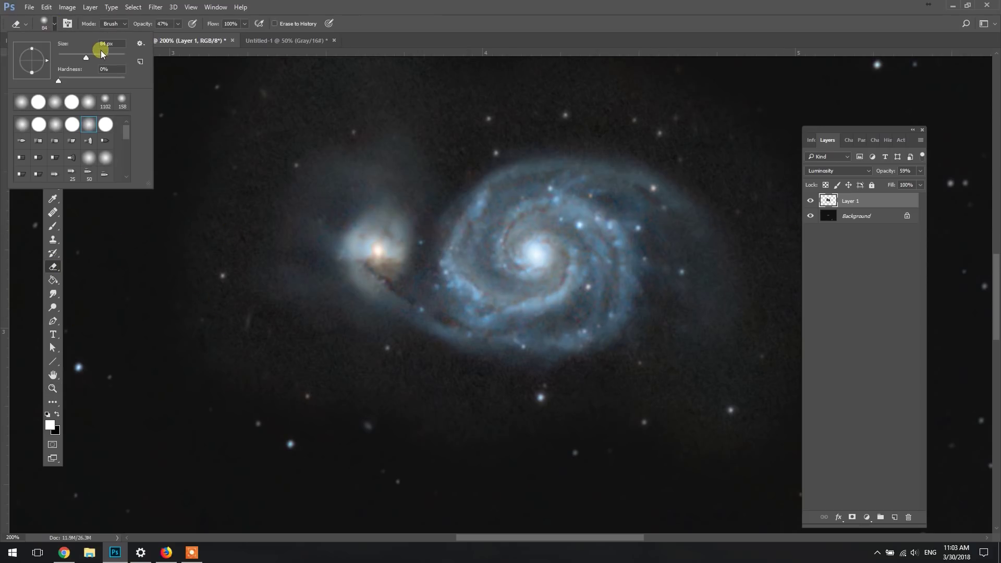
drag(97, 57, 98, 56)
click(178, 24)
drag(178, 38, 172, 36)
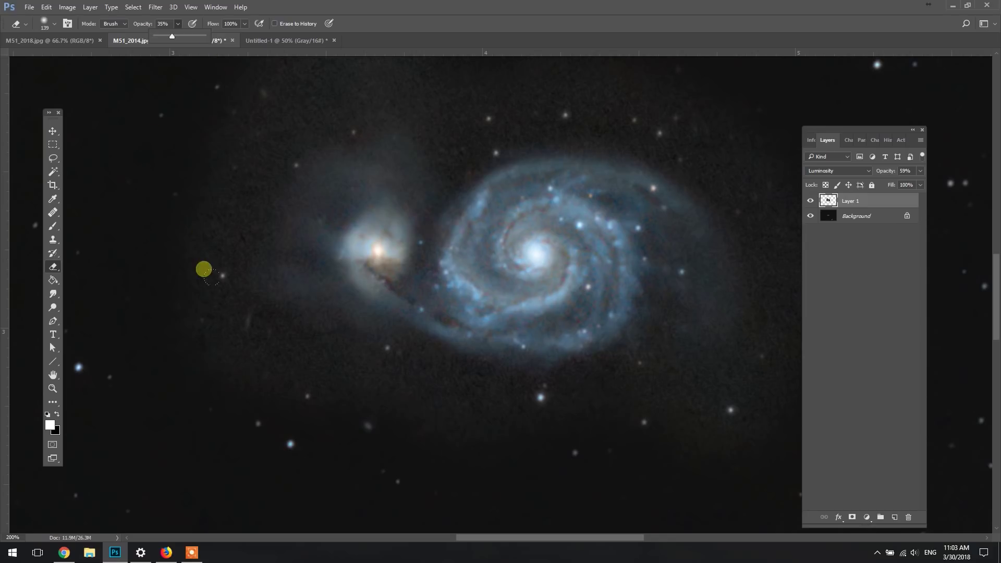
click(257, 382)
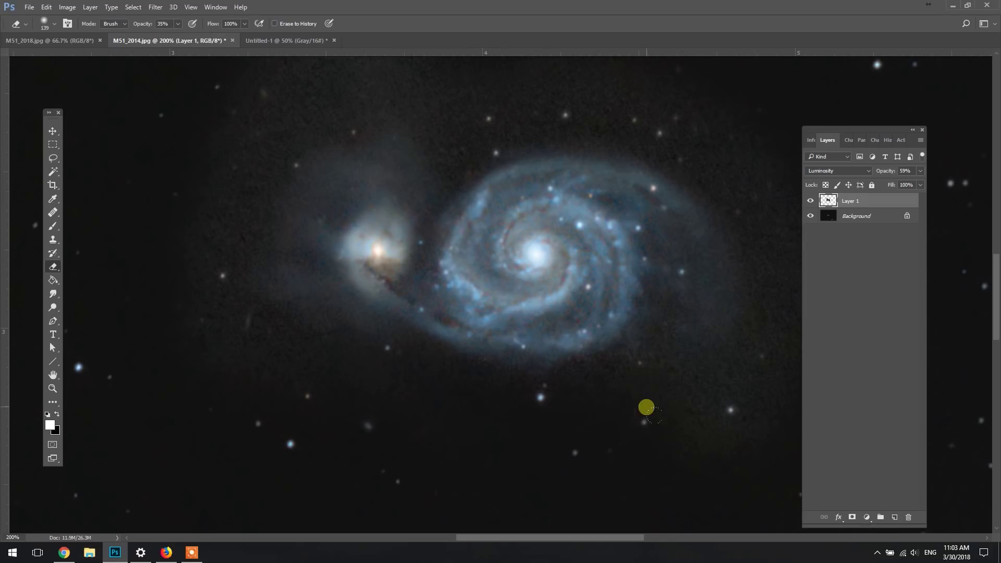
- Work over the galaxy area and raise Layer 1's opacity from 59% to 85%
drag(728, 425, 574, 425)
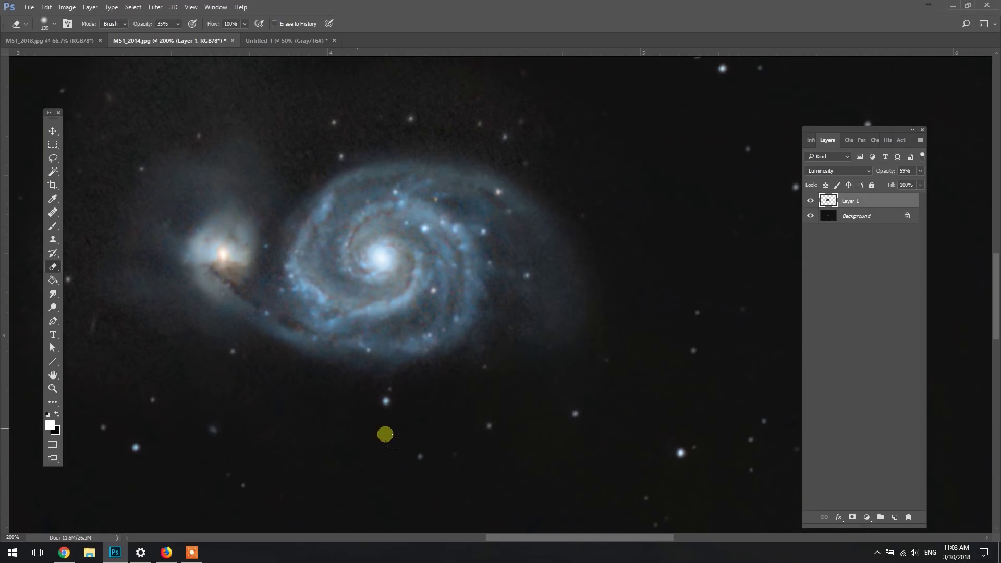
scroll(219, 409, left, 5)
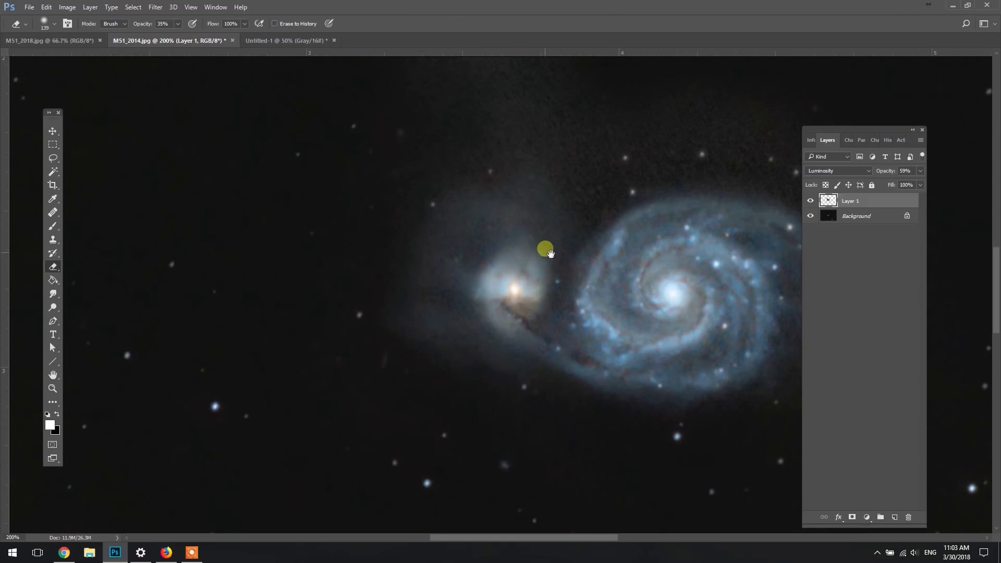
scroll(374, 272, up, 3)
scroll(375, 273, right, 2)
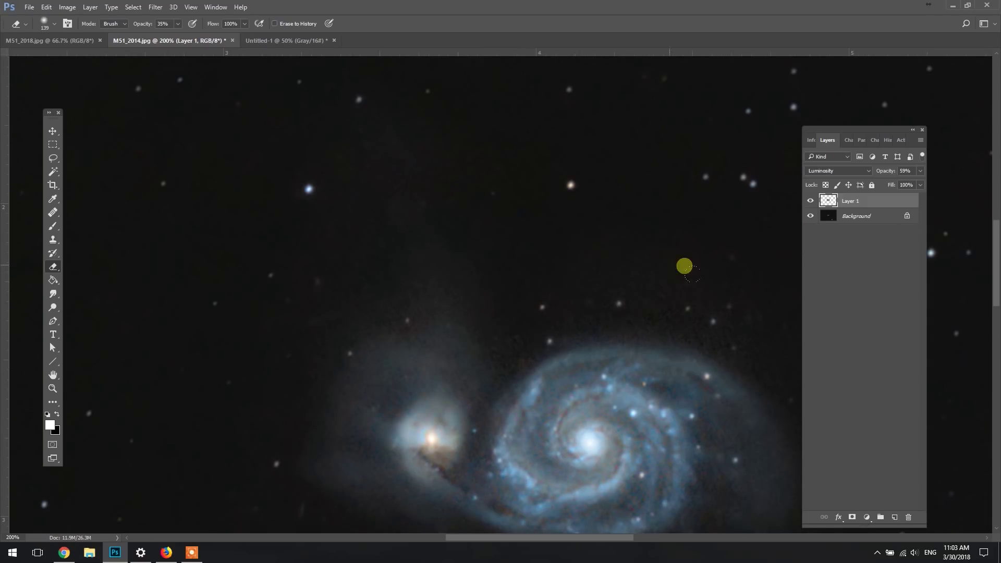
scroll(587, 283, down, 1)
scroll(587, 283, right, 3)
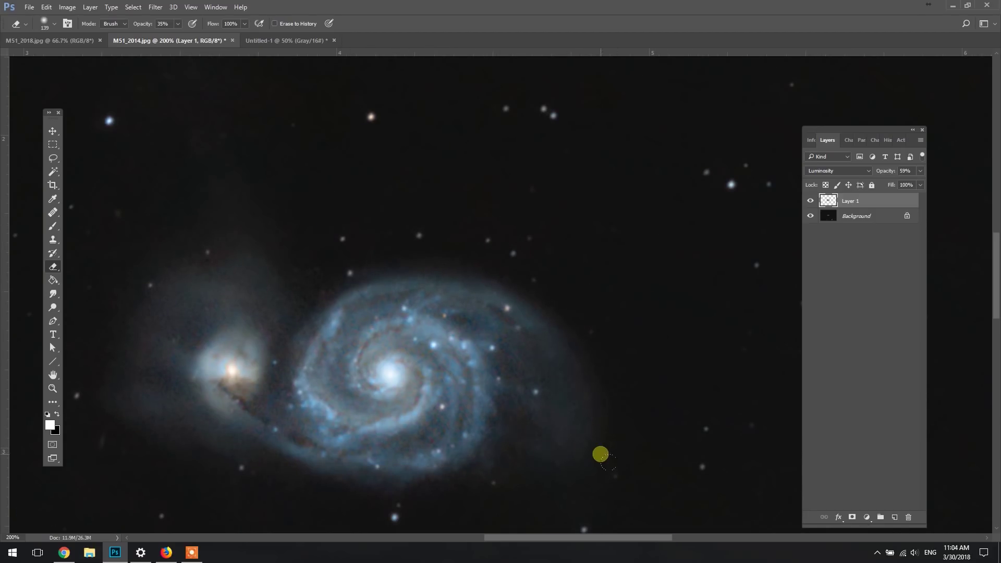
scroll(599, 370, down, 2)
scroll(600, 370, left, 1)
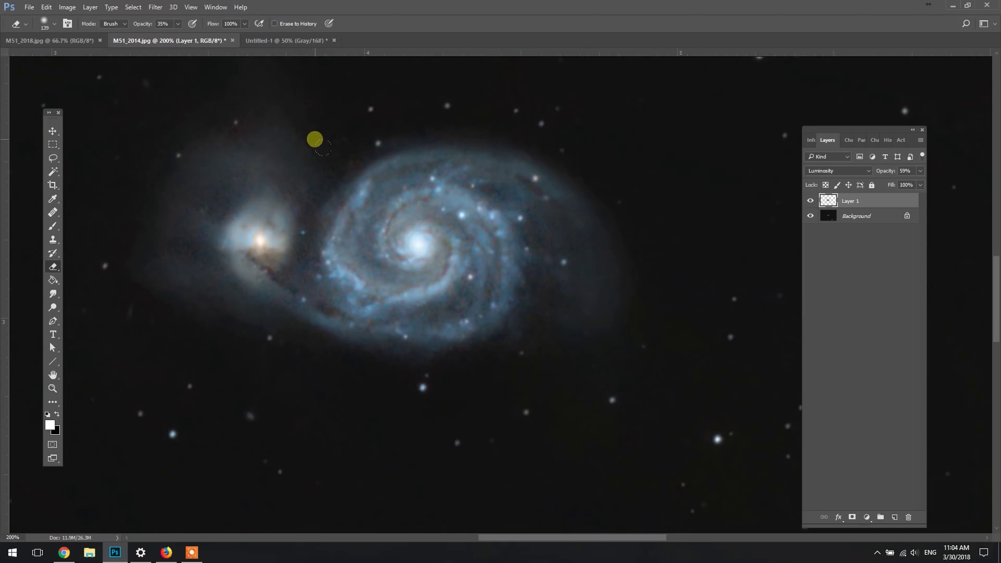
click(919, 172)
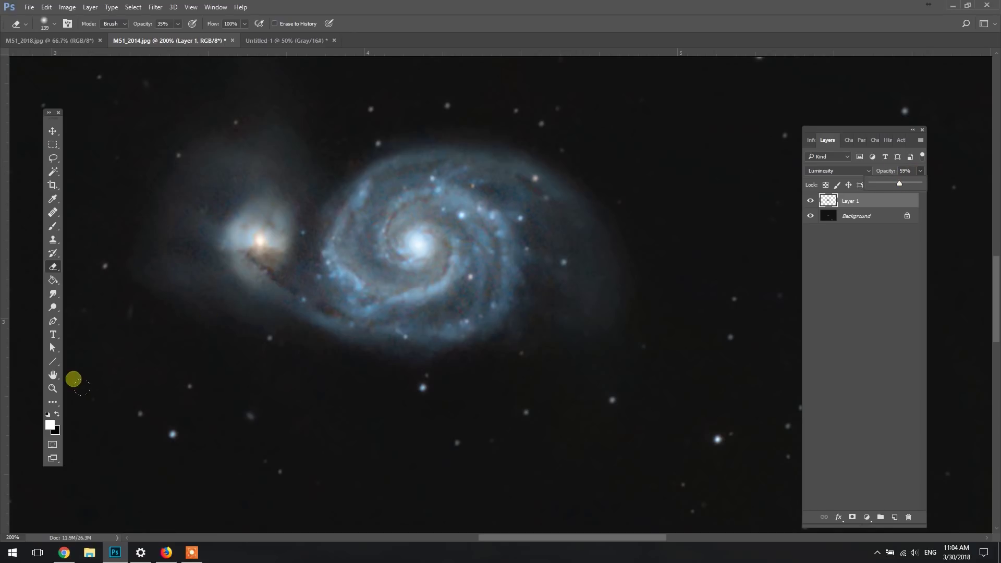
- Zoom out to the whole galaxy and toggle Layer 1 off and on to compare
click(51, 389)
alt+click(429, 330)
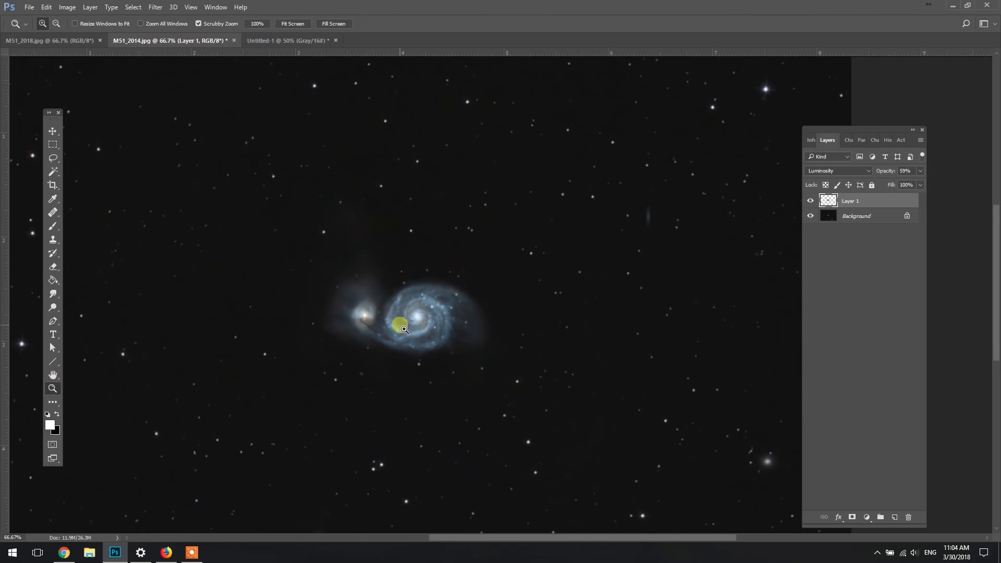
click(398, 324)
click(811, 202)
click(811, 201)
- Return to the Eraser and zoom to 300% on the galaxy
click(52, 267)
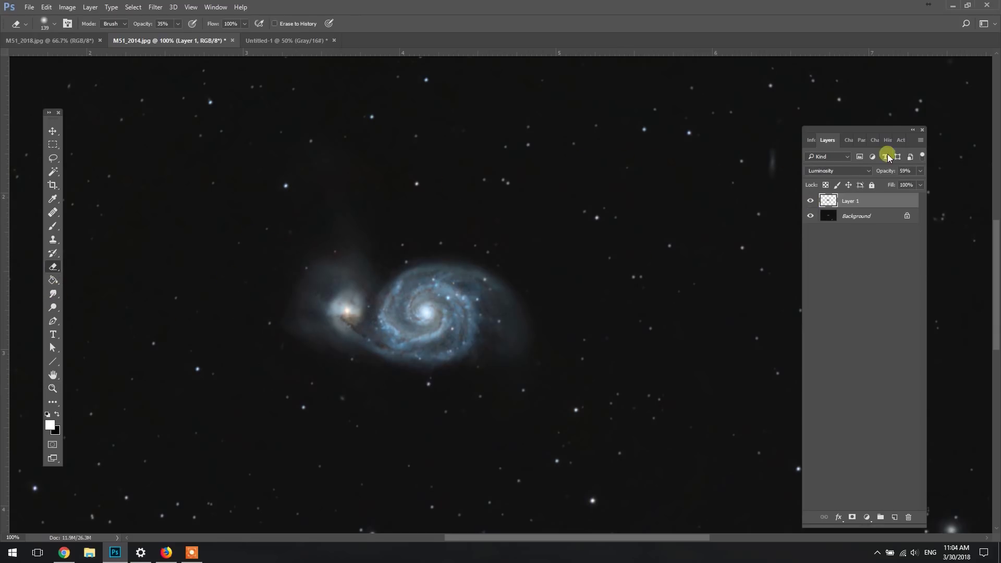
click(52, 389)
click(438, 357)
click(453, 329)
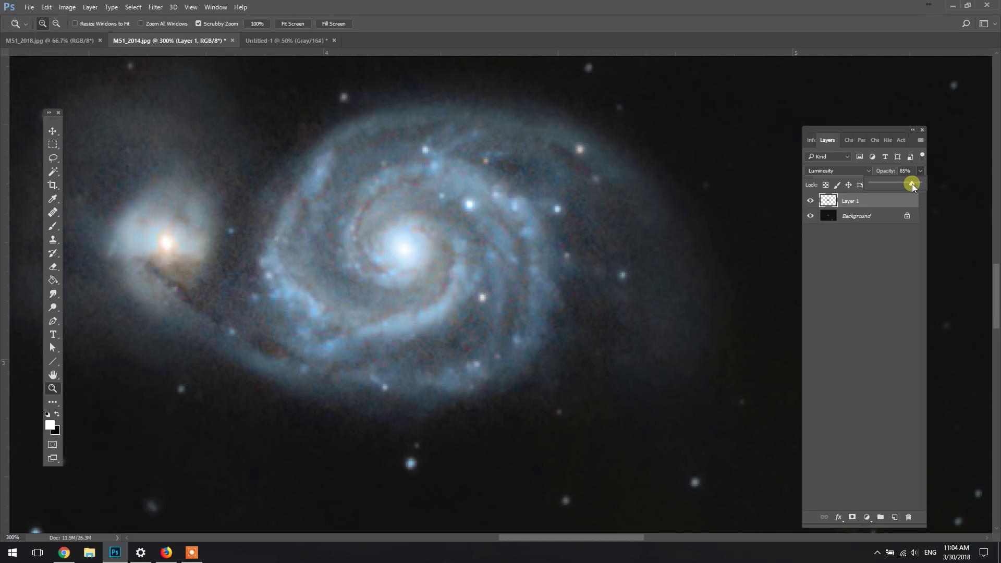
- Apply Brightness/Contrast to Layer 1 with contrast raised to about 32
alt+click(336, 247)
click(67, 6)
mouse_move(153, 35)
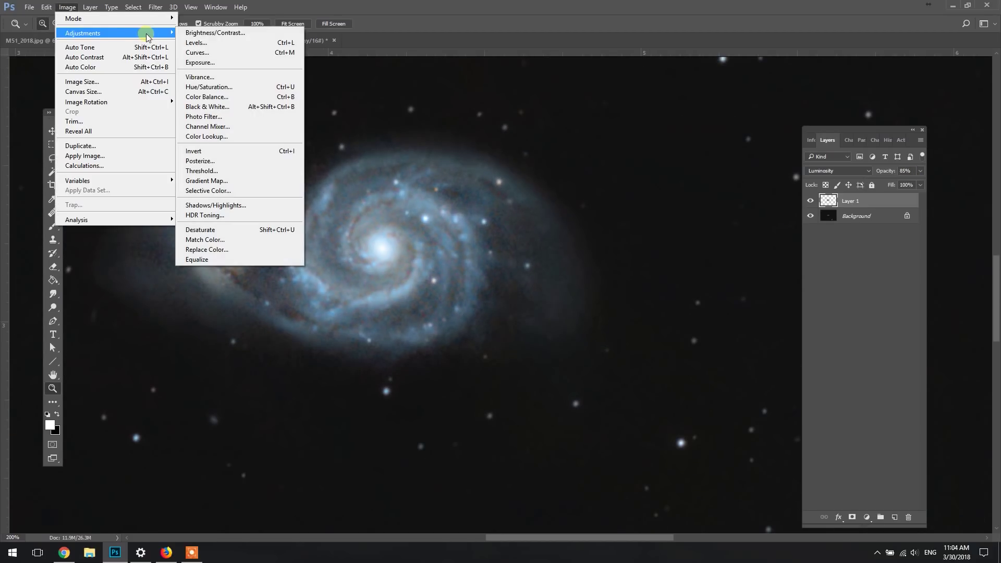
click(245, 33)
drag(322, 83, 613, 118)
drag(575, 164, 571, 140)
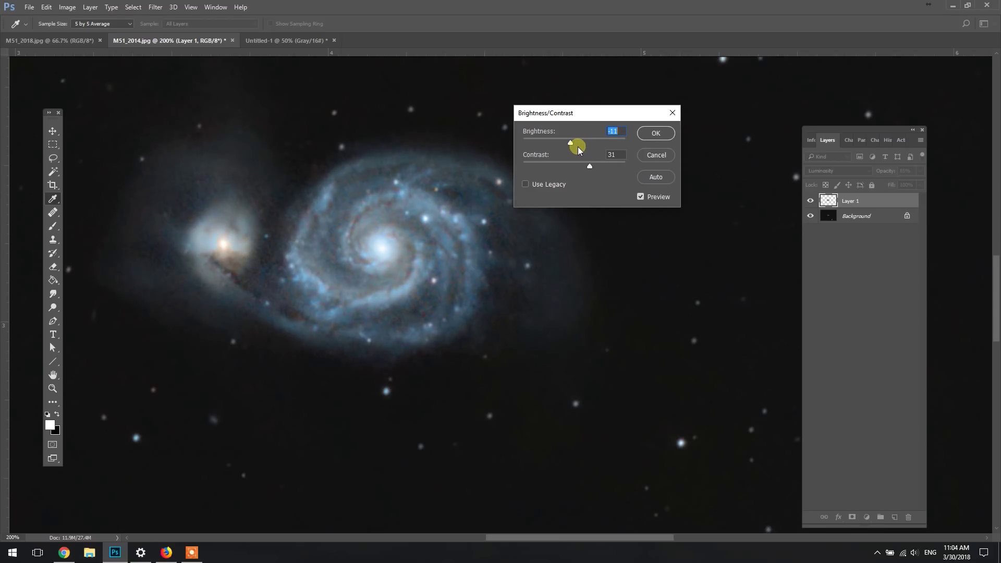
click(656, 133)
- Apply Filter > Sharpen > Sharpen to Layer 1
key(z)
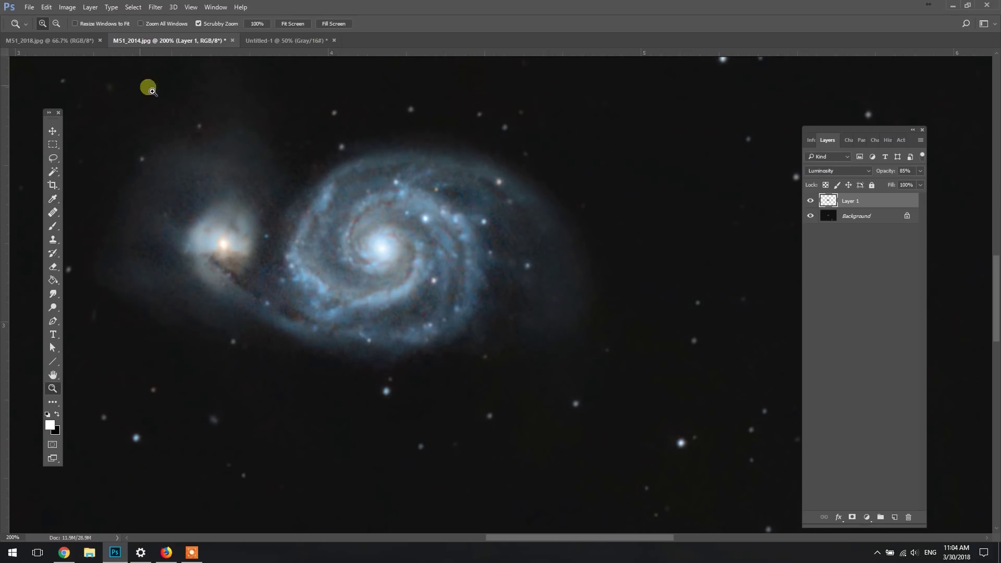
click(173, 7)
mouse_move(155, 7)
mouse_move(227, 186)
click(321, 190)
- Toggle Layer 1's visibility to compare the sharpened result
click(817, 207)
click(818, 205)
click(819, 203)
click(819, 203)
- Toggle Layer 1 on and off to compare it with the colour image
click(52, 131)
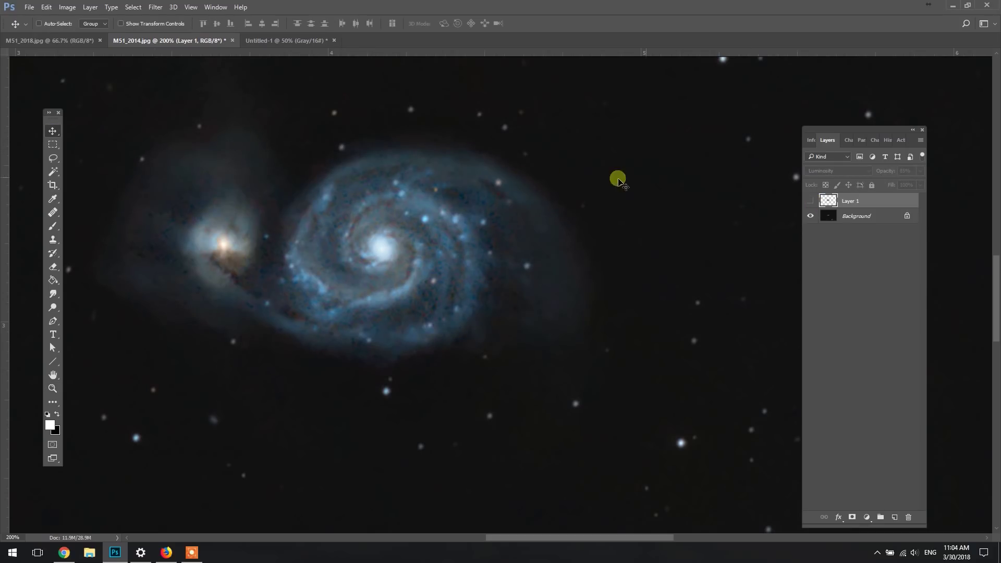
click(817, 203)
click(816, 204)
click(817, 203)
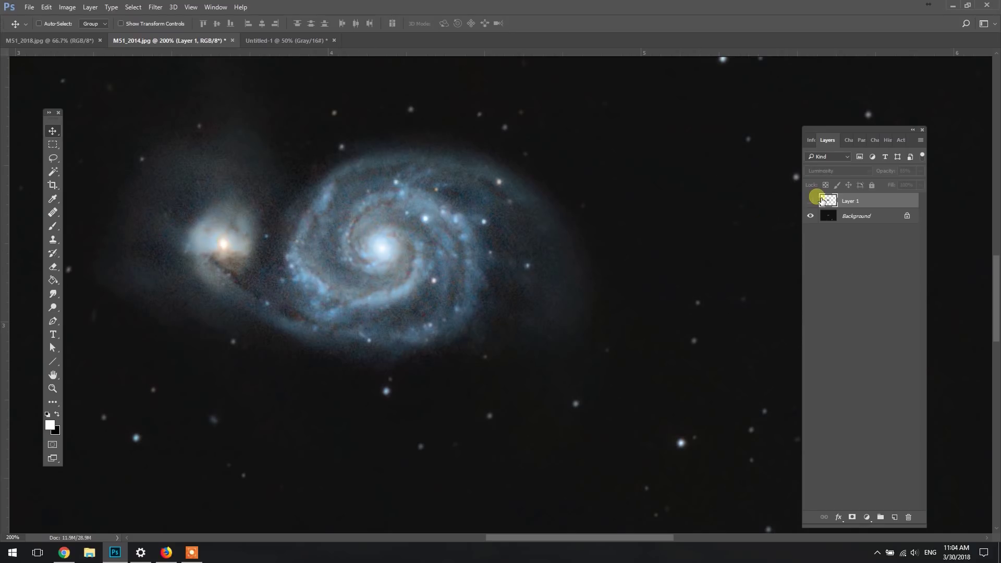
click(817, 199)
click(816, 199)
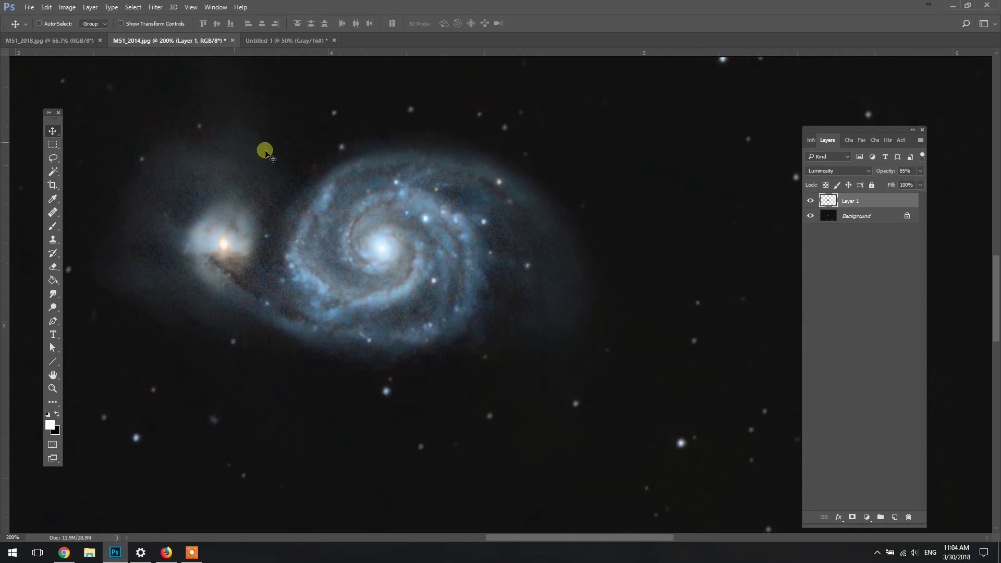
- Apply Brightness/Contrast to Layer 1 with brightness -15 and contrast 19
click(62, 7)
mouse_move(119, 27)
click(232, 29)
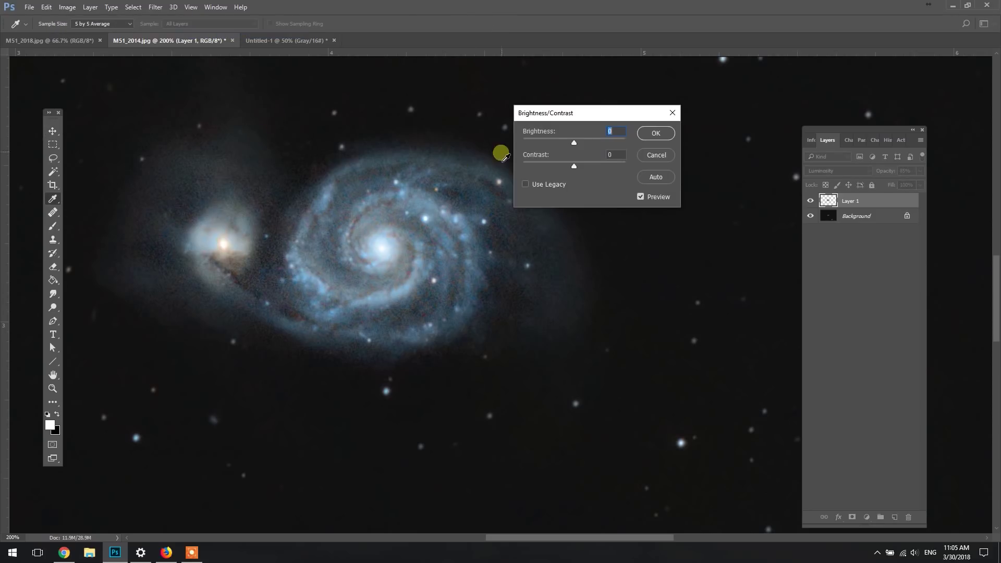
click(557, 143)
click(583, 165)
mouse_move(570, 147)
mouse_down()
mouse_move(569, 139)
mouse_move(574, 156)
mouse_move(569, 142)
mouse_up()
click(656, 134)
- Compare the result by toggling Layer 1, leaving it hidden
click(810, 201)
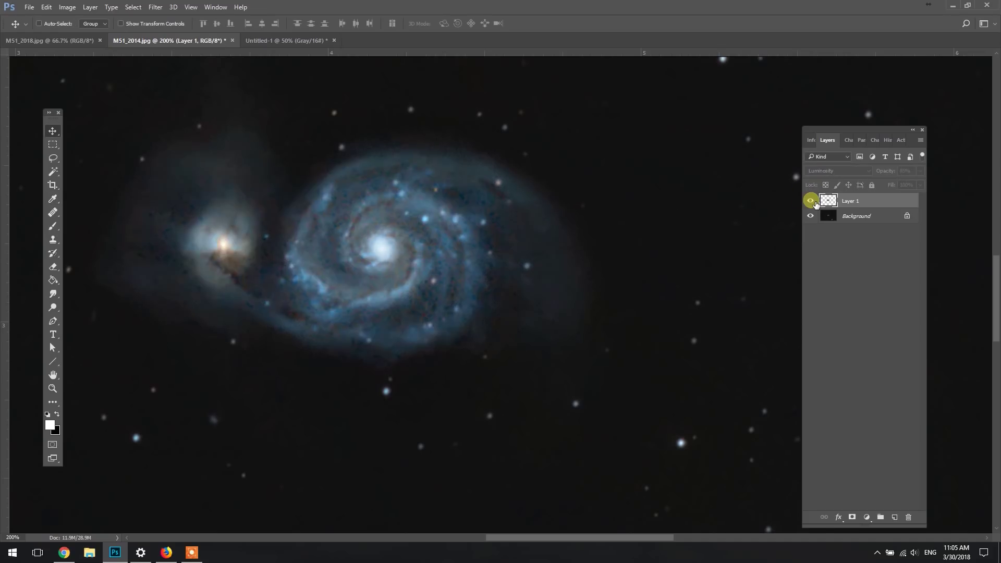
click(810, 200)
click(52, 389)
click(811, 202)
click(811, 202)
click(812, 201)
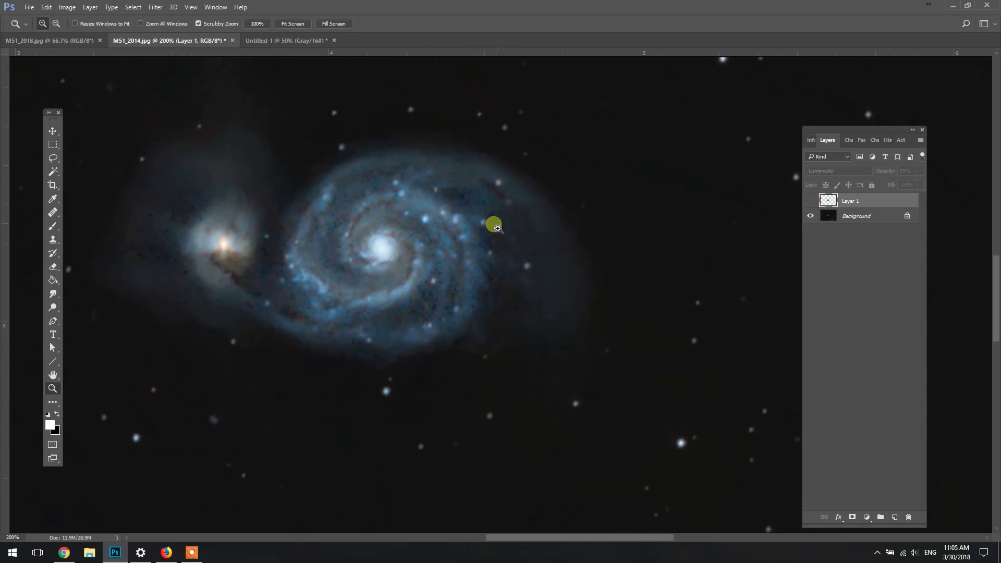
- Zoom to 100% and lower Layer 1's opacity
click(811, 202)
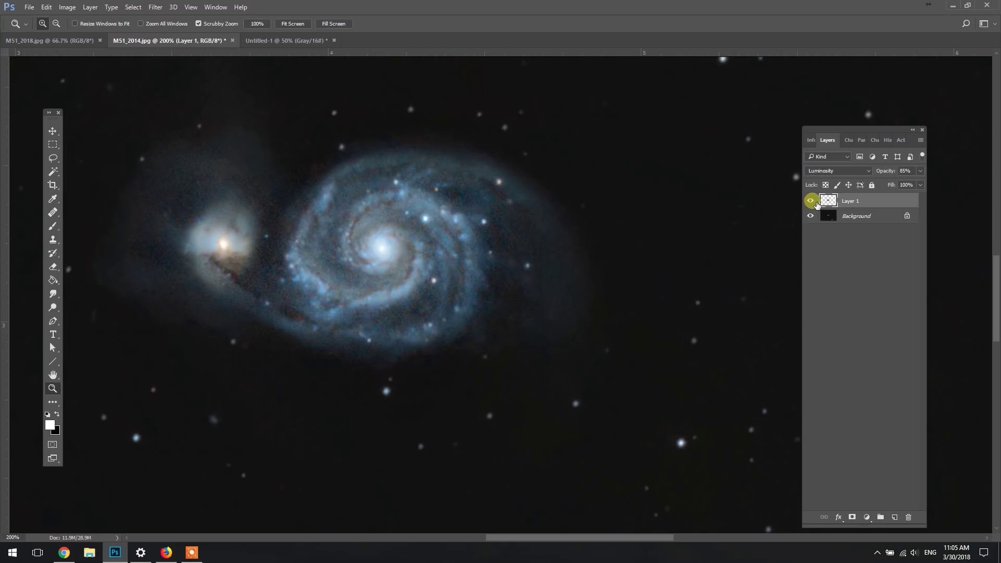
click(811, 201)
click(812, 201)
drag(514, 277, 443, 292)
click(921, 171)
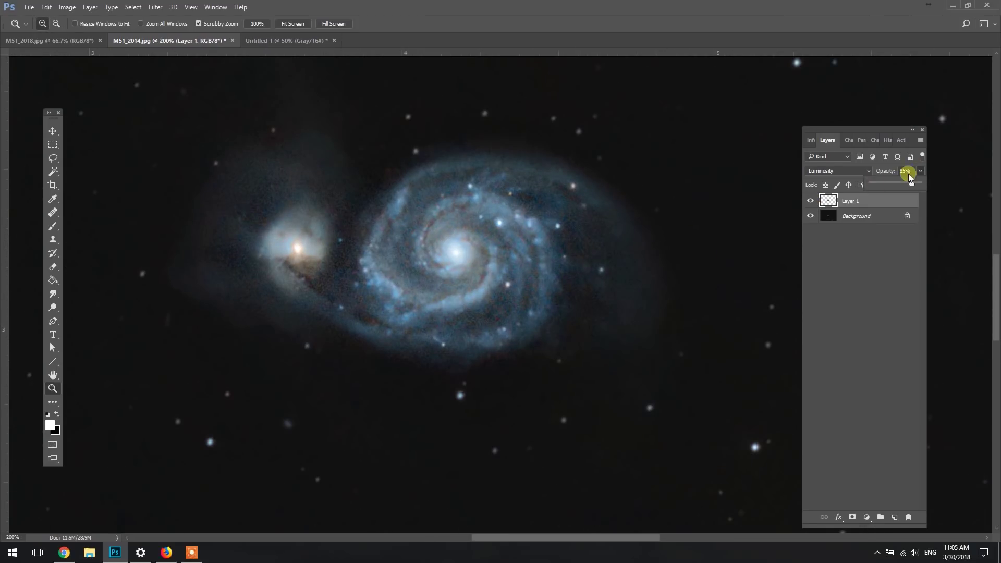
drag(878, 182, 890, 187)
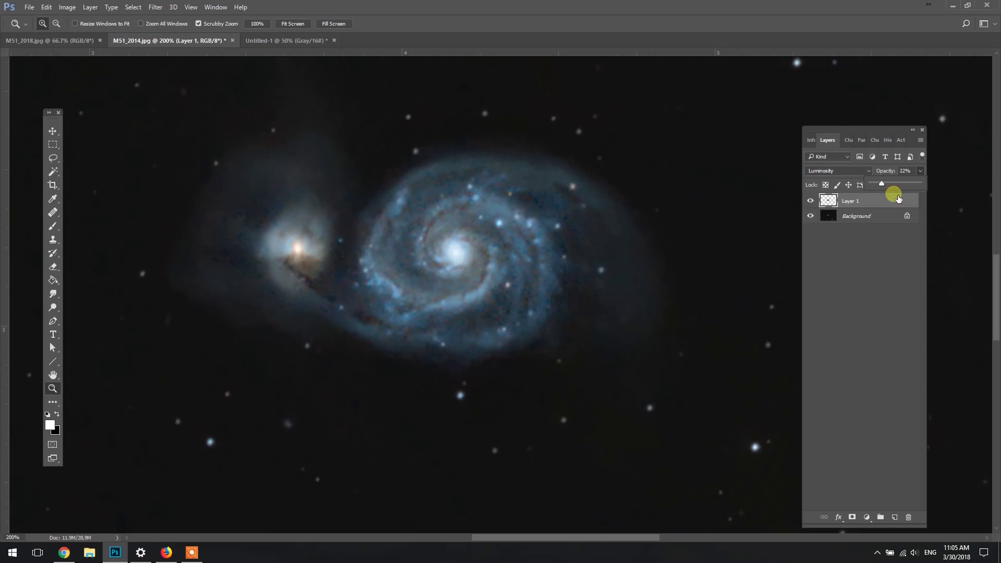
click(54, 130)
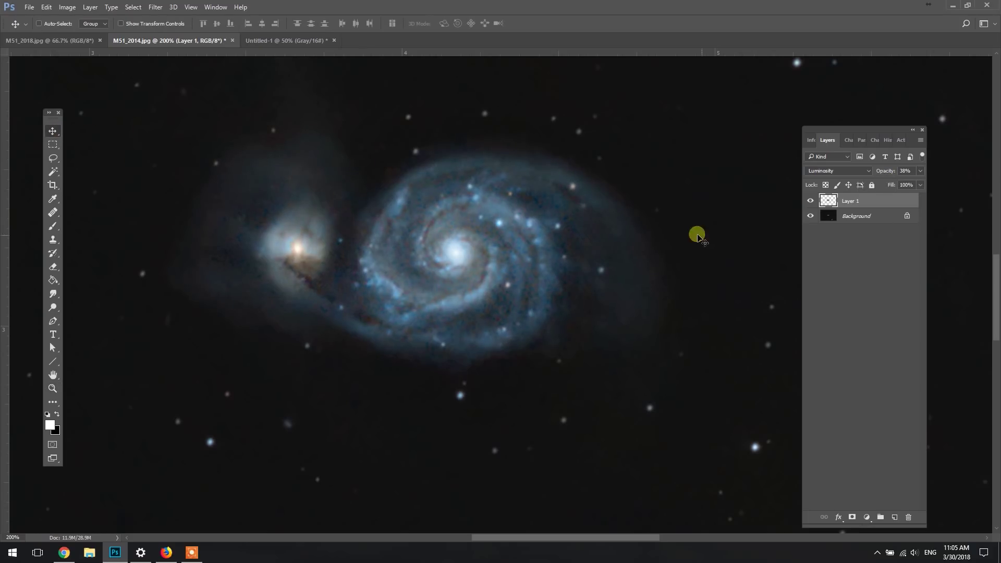
- Toggle Layer 1 repeatedly to compare it against the colour image
click(810, 201)
click(810, 201)
click(811, 201)
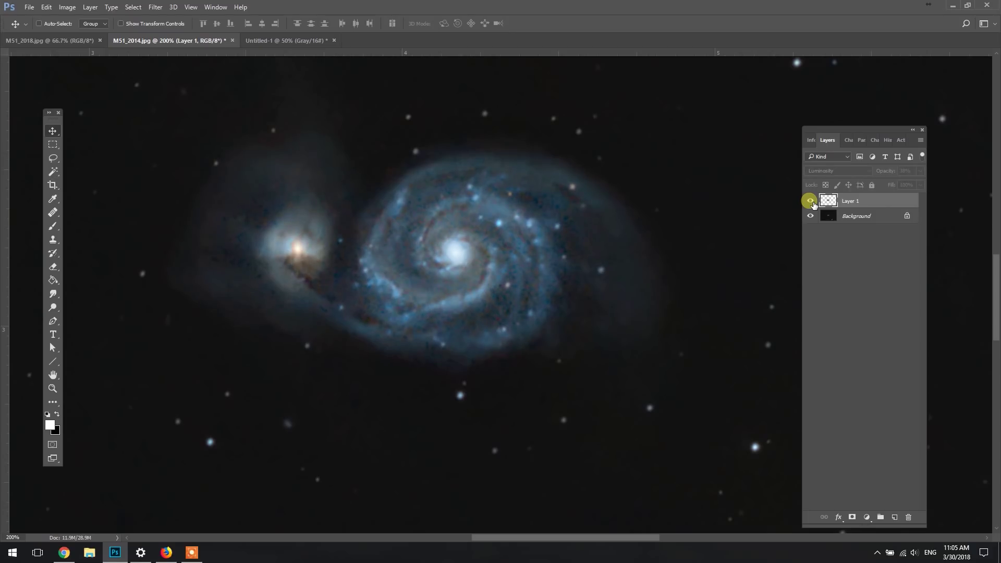
click(811, 200)
click(810, 201)
click(810, 201)
click(810, 201)
click(810, 201)
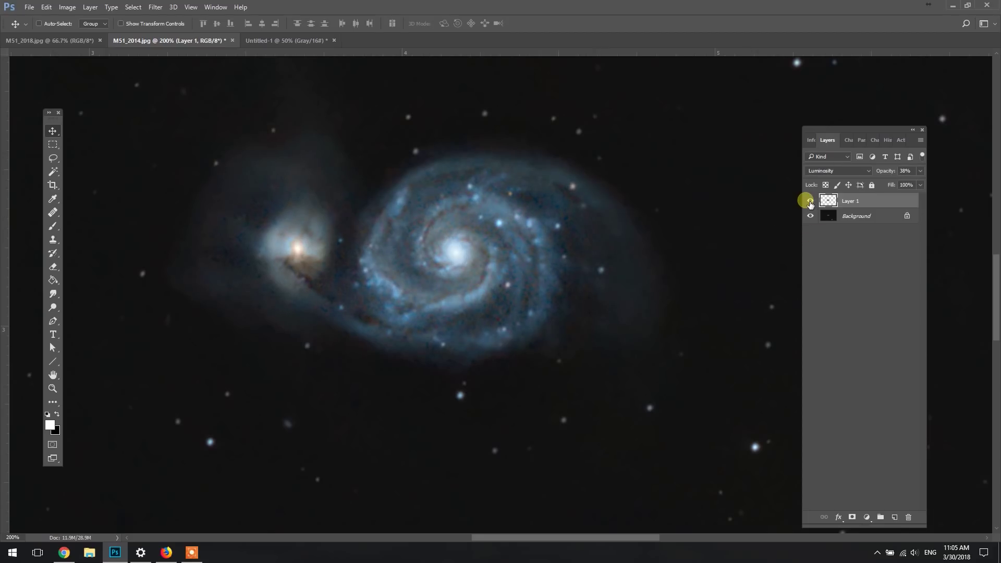
click(810, 201)
click(811, 200)
- Zoom out to the whole image and compare with Layer 1 on and off
click(919, 172)
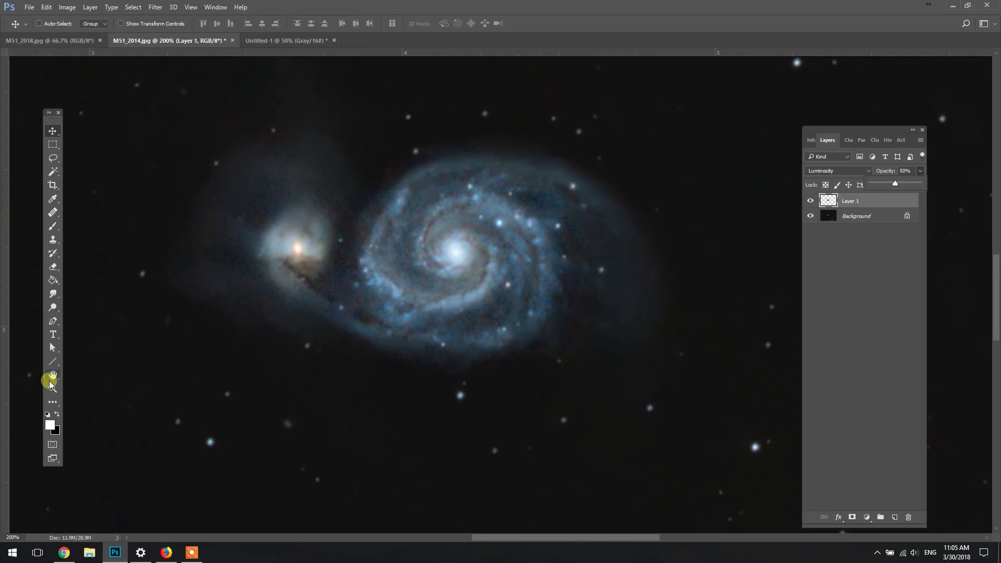
click(53, 387)
alt+click(212, 375)
alt+click(512, 380)
alt+click(376, 384)
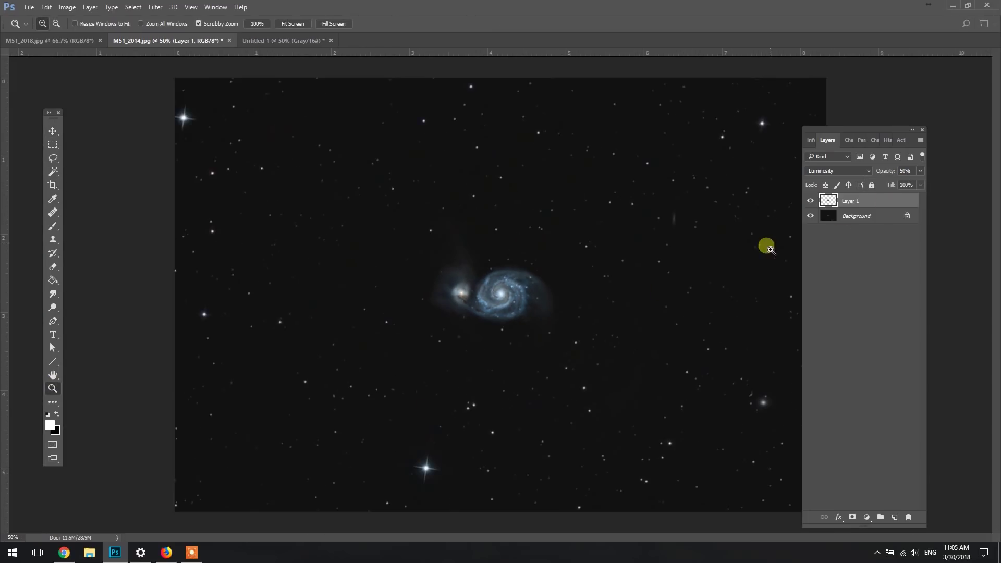
click(810, 201)
click(811, 200)
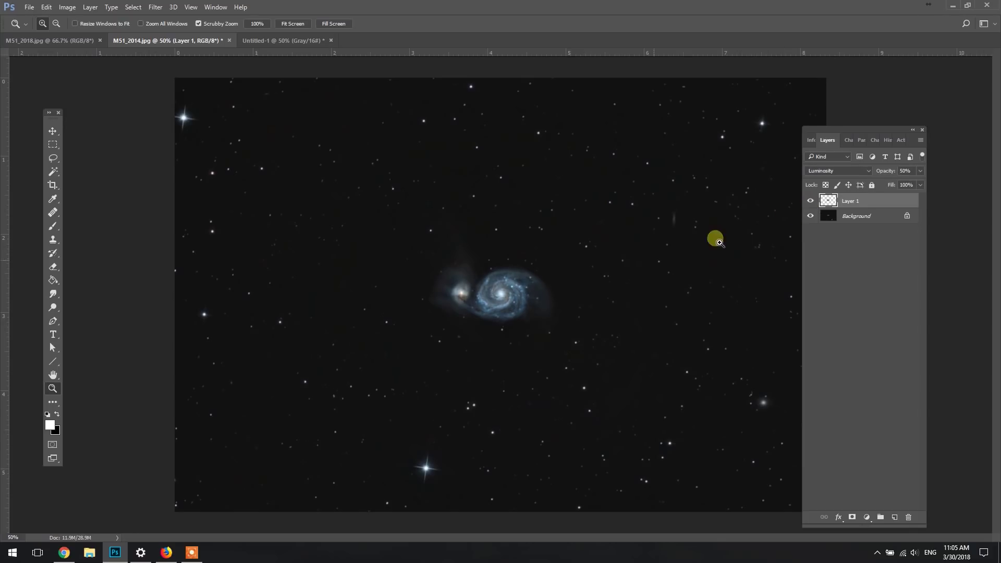
- Set Layer 1's opacity to 66% and view the whole image
click(580, 295)
click(921, 171)
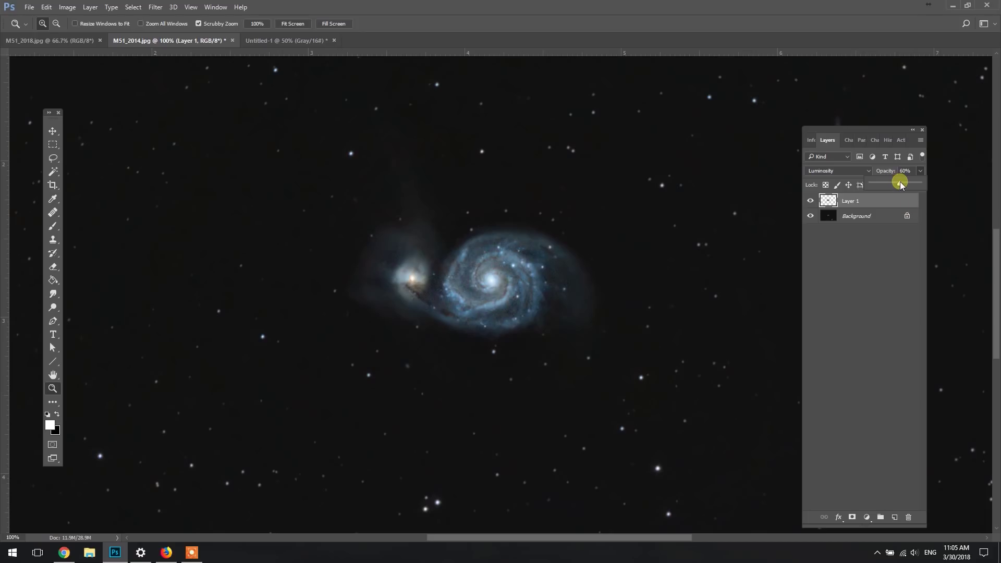
alt+click(566, 330)
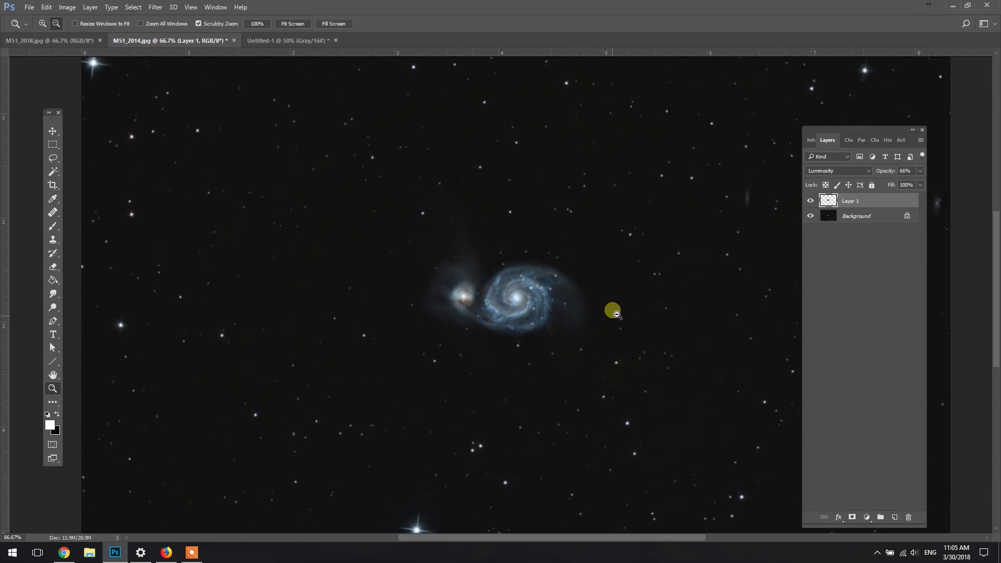
alt+click(610, 320)
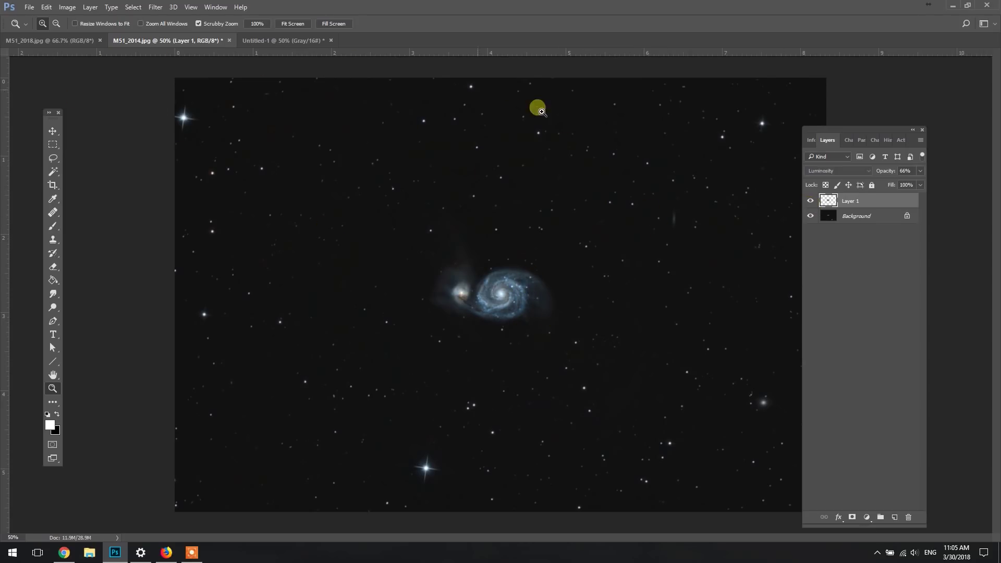
- Flatten the image into a single Background layer and view at 100%
click(91, 8)
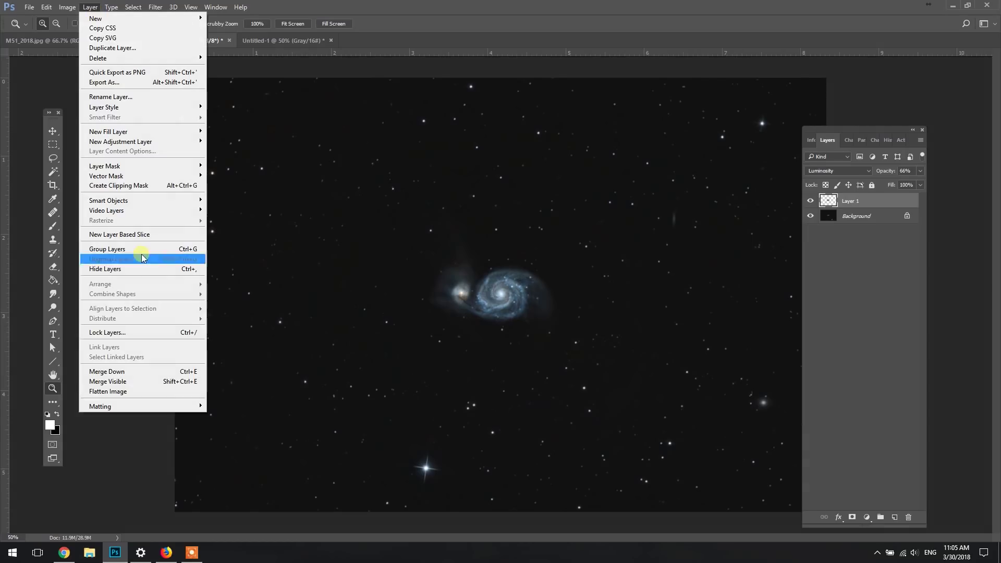
click(112, 392)
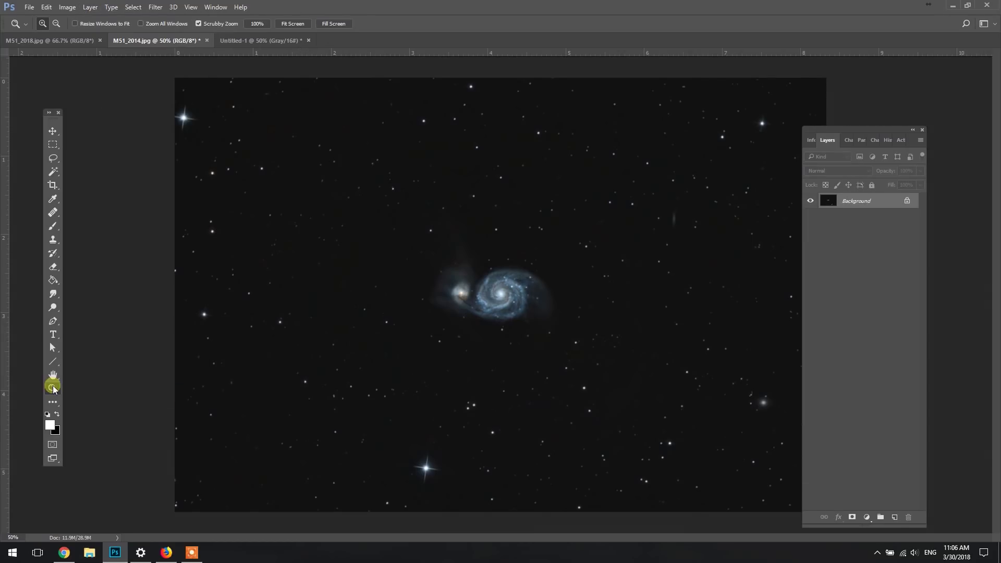
click(511, 372)
drag(511, 372, 472, 354)
key(ctrl+1)
- Resize the image to 1400 px wide (1400 × 933)
click(68, 7)
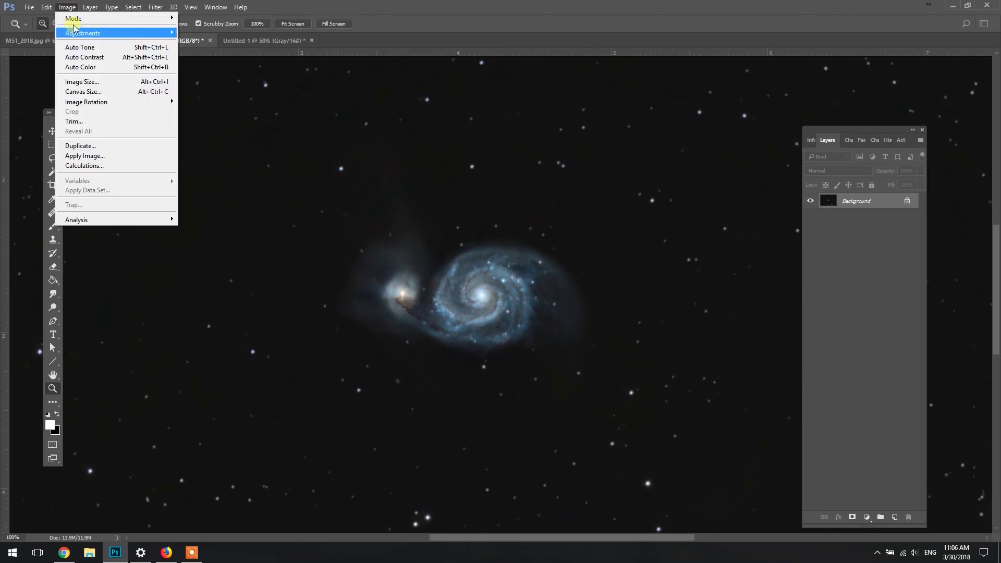
click(105, 83)
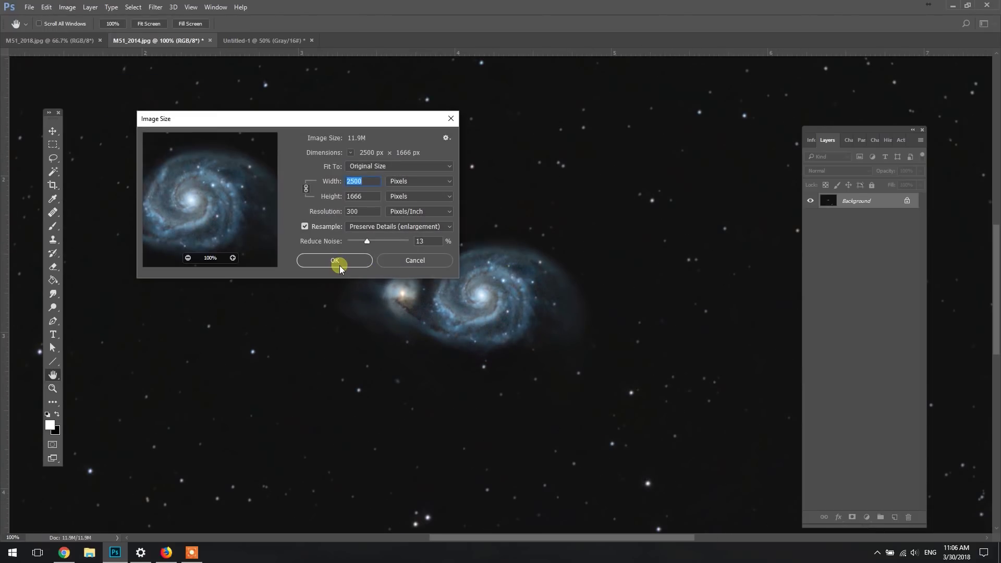
text(1400)
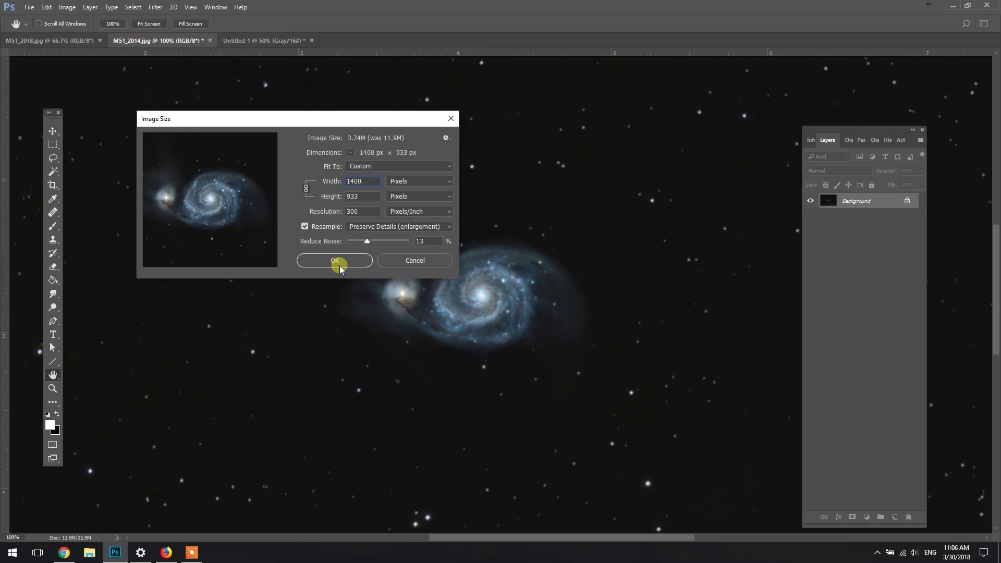
click(335, 260)
key(z)
drag(438, 283, 492, 313)
- In Levels, drag the black input point back to 0
click(68, 7)
mouse_move(104, 33)
click(204, 44)
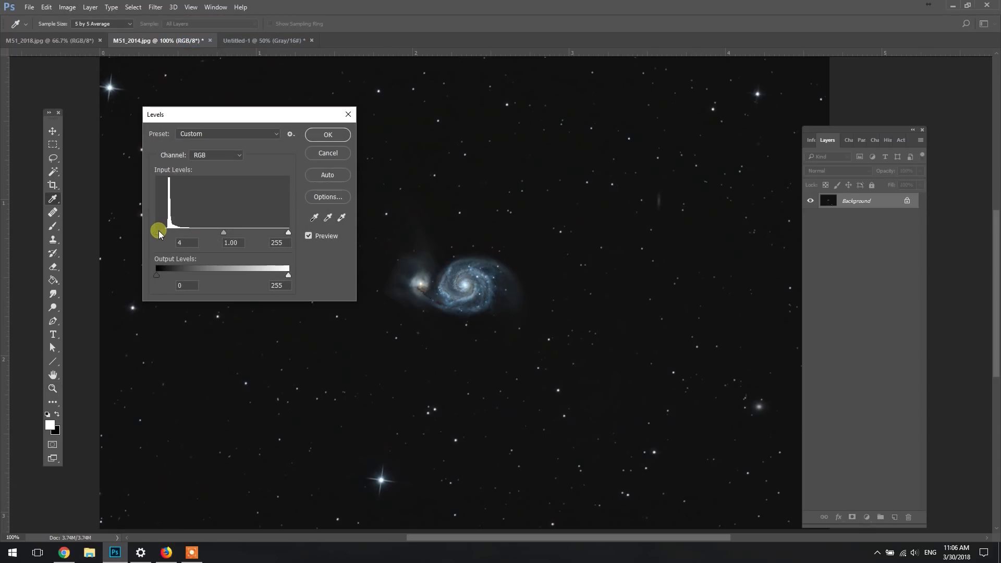
drag(159, 233, 156, 232)
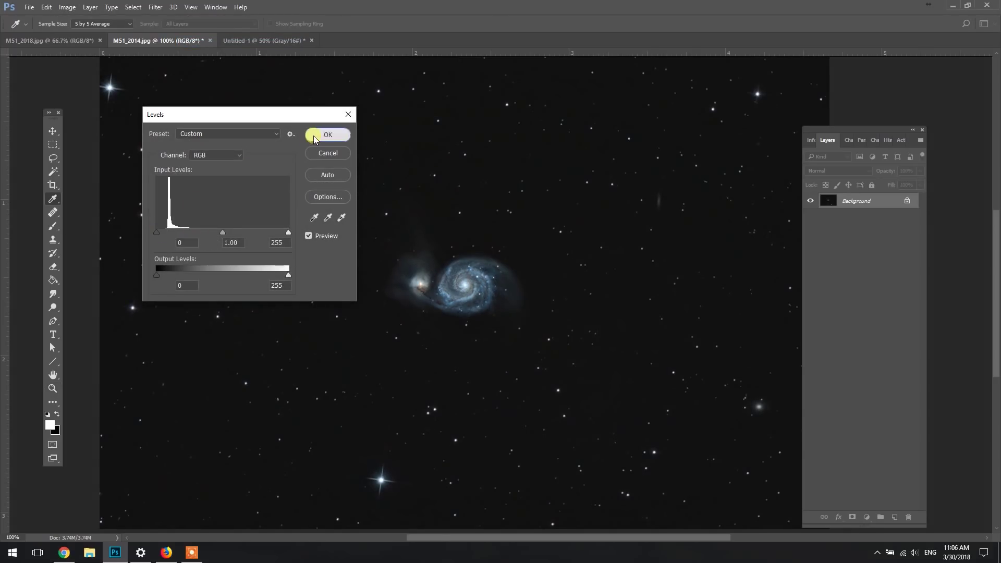
- Apply the Levels adjustment and zoom in on the galaxy
click(346, 156)
click(475, 298)
click(475, 297)
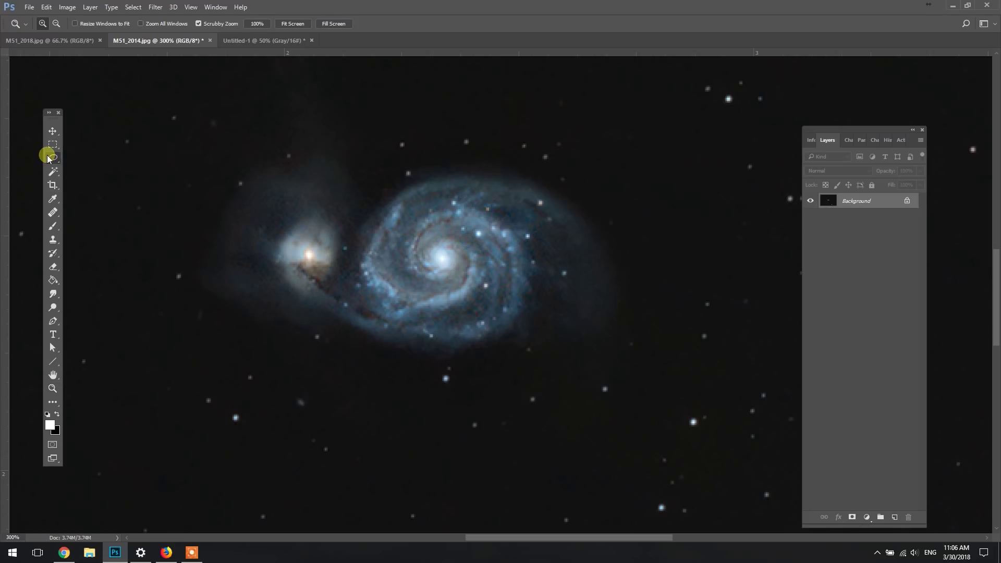
drag(50, 158, 87, 159)
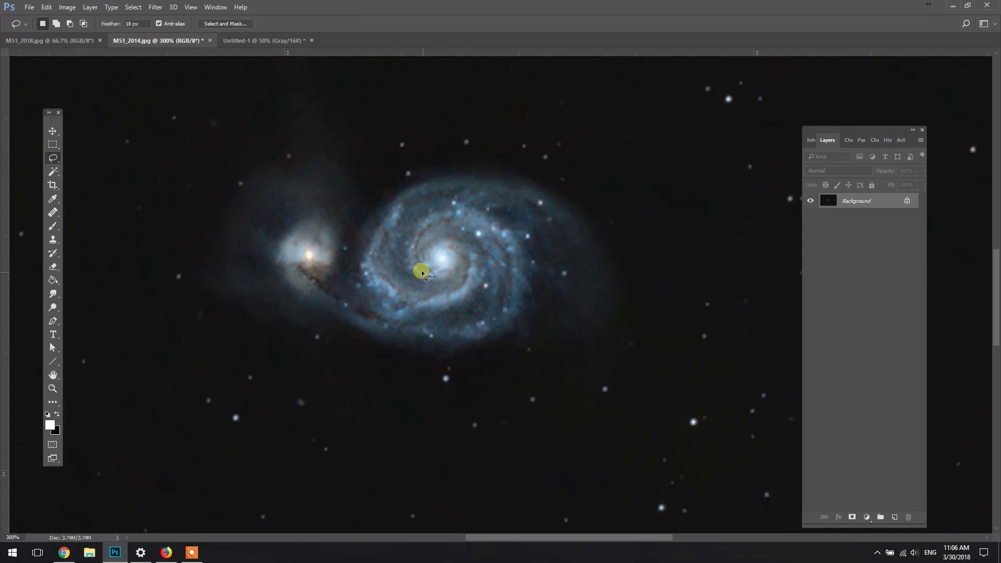
drag(417, 268, 412, 235)
click(498, 212)
- Lasso the spiral arms with a 5 px feather, subtracting the bright core
click(133, 24)
text(5)
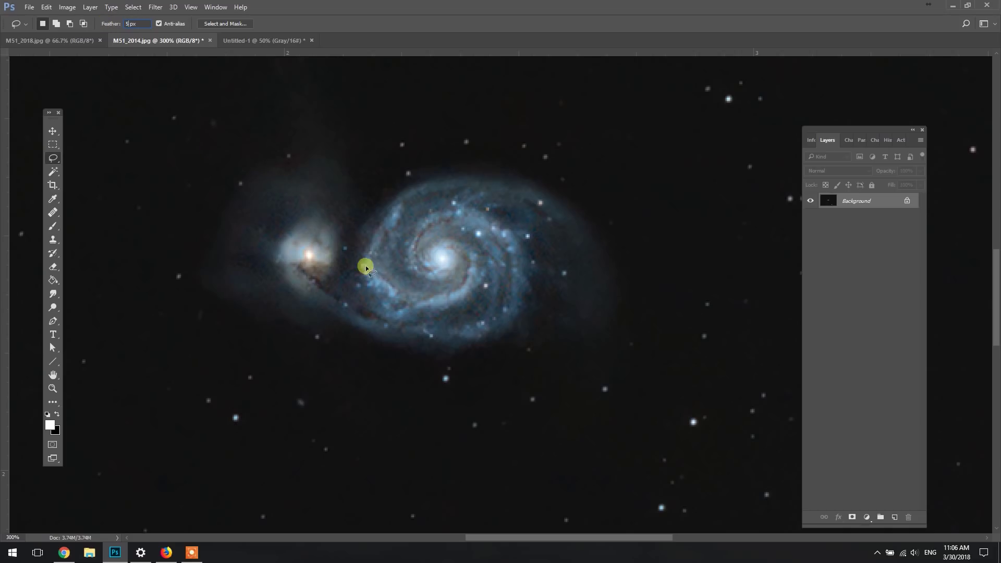
mouse_move(437, 264)
mouse_down()
mouse_move(426, 239)
mouse_move(464, 225)
mouse_move(494, 259)
mouse_move(523, 260)
mouse_move(491, 217)
mouse_move(454, 205)
mouse_move(438, 215)
mouse_move(432, 189)
mouse_move(369, 222)
mouse_move(355, 313)
mouse_move(307, 247)
mouse_move(291, 265)
mouse_move(351, 323)
mouse_move(412, 336)
mouse_move(480, 311)
mouse_move(506, 319)
mouse_move(523, 254)
mouse_up()
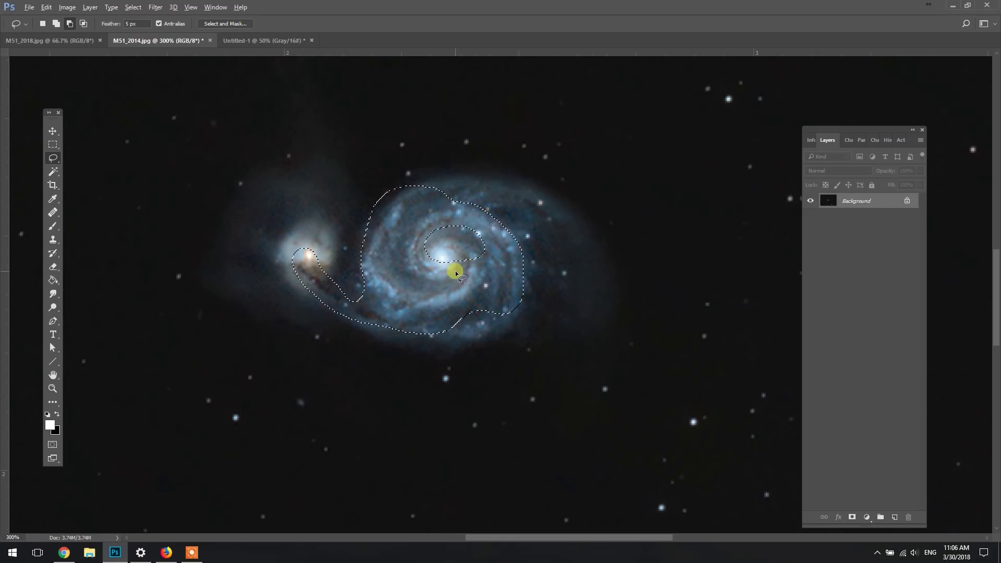
key(alt)
mouse_move(437, 272)
mouse_down()
mouse_move(426, 254)
mouse_move(441, 259)
mouse_up()
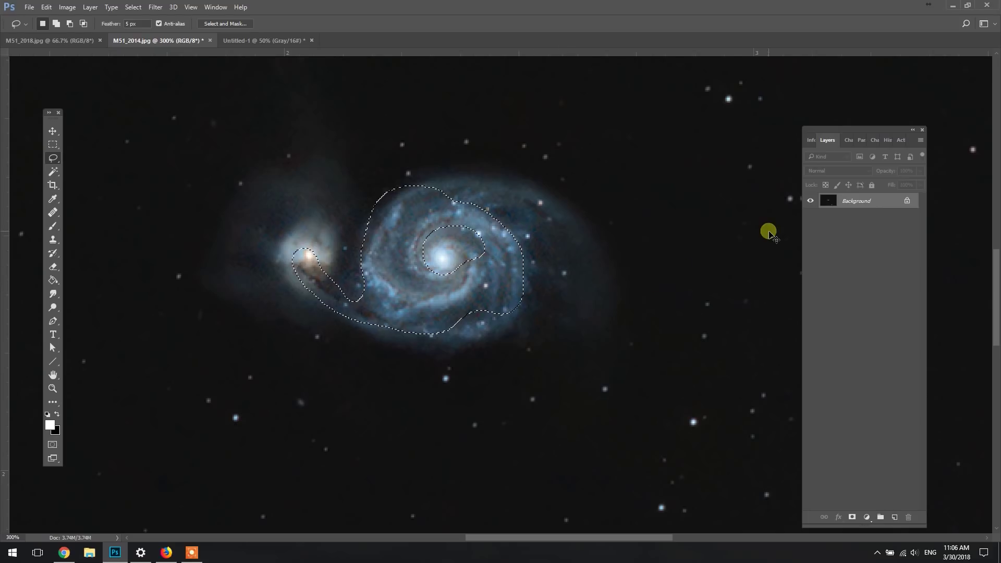
- Copy the selected arms to a new layer and sharpen it
key(ctrl+j)
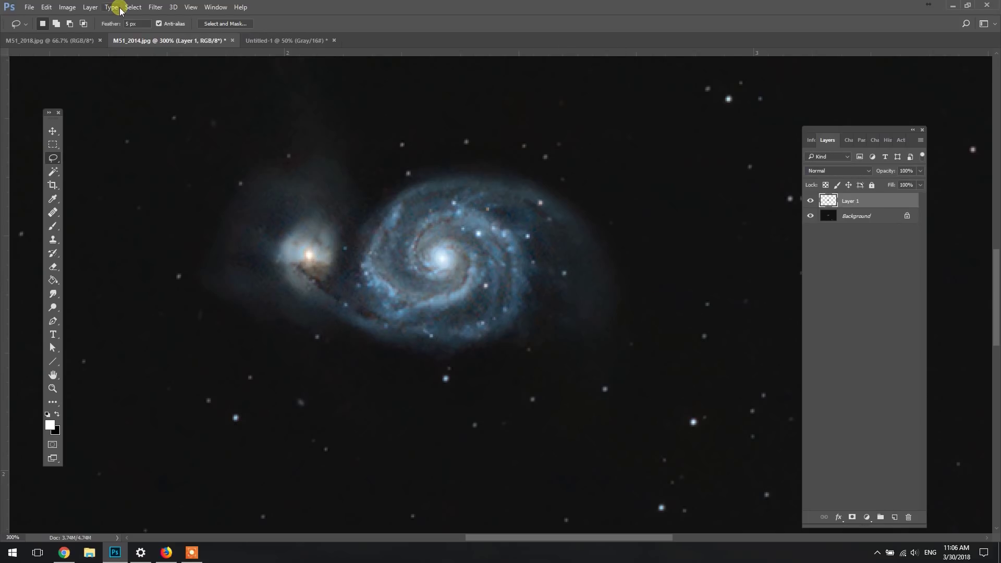
click(155, 7)
mouse_move(235, 181)
click(324, 190)
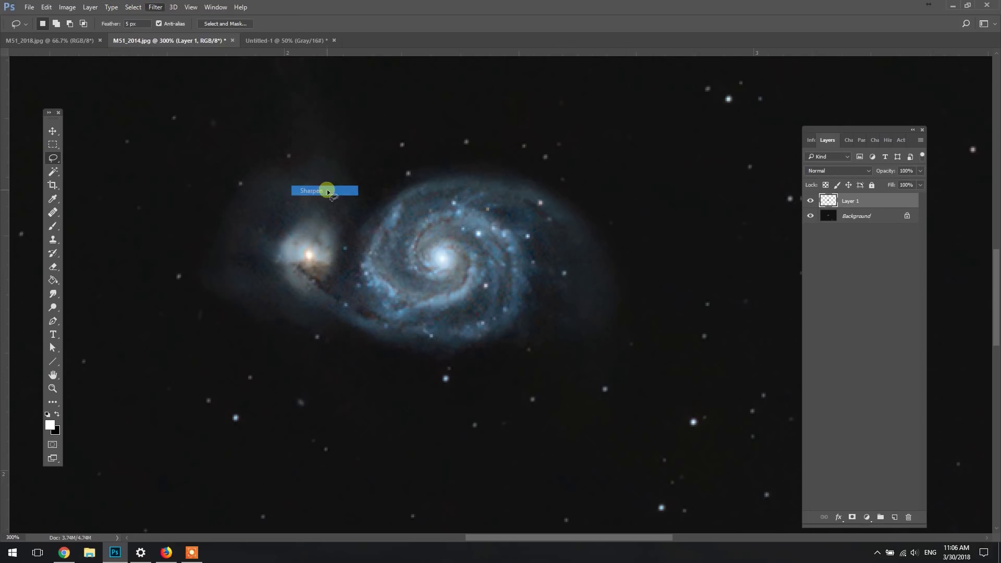
- Set the sharpened arms layer to 37% opacity and view the whole image
click(919, 172)
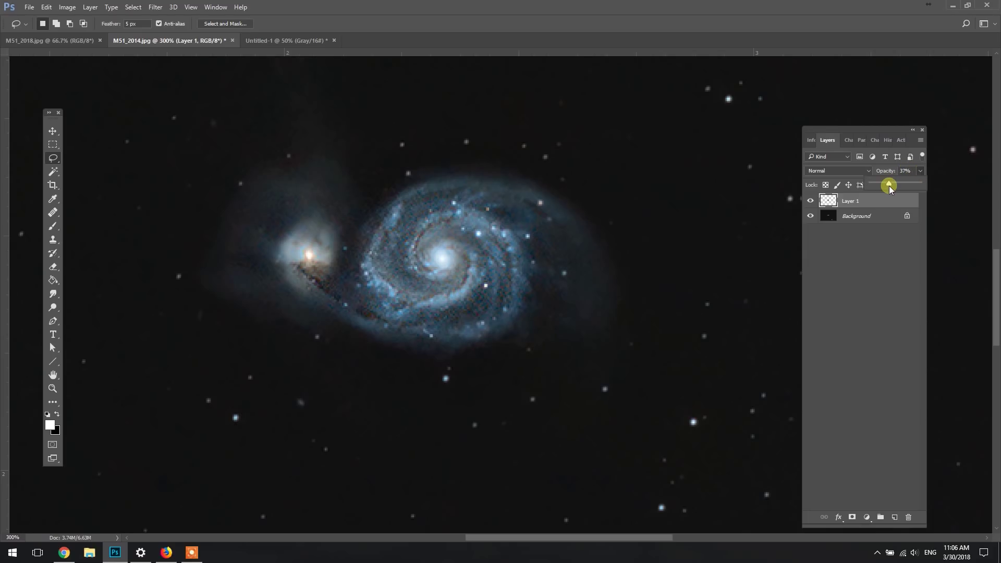
click(859, 205)
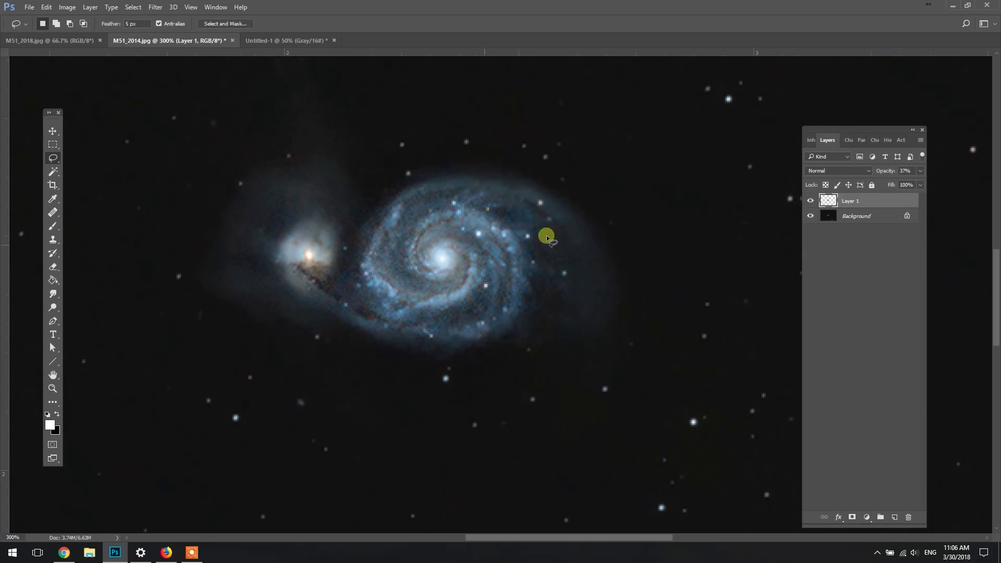
click(52, 390)
alt+click(405, 362)
alt+click(510, 416)
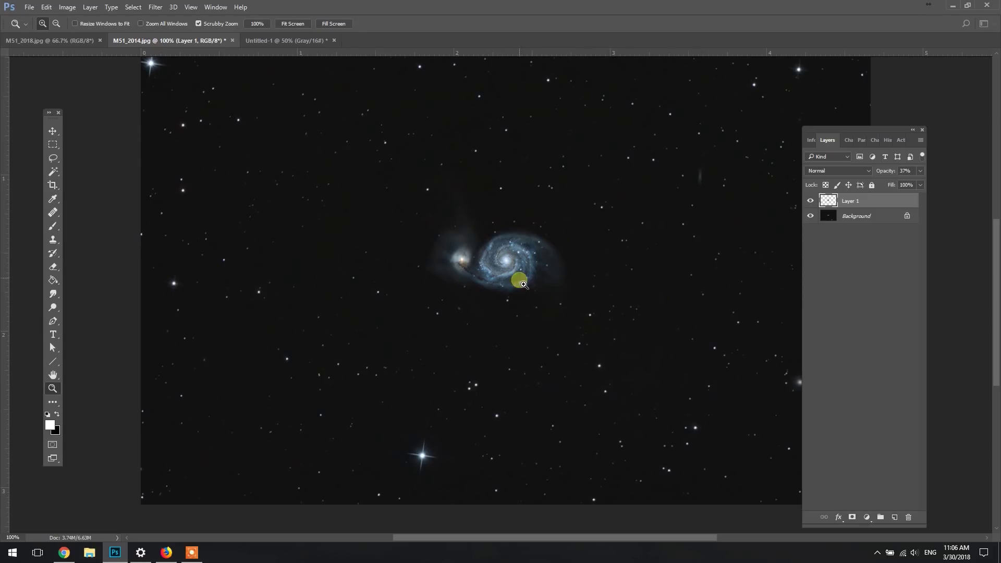
- Inspect the galaxy, then flatten the sharpened Layer 1 into the Background
drag(523, 254, 798, 230)
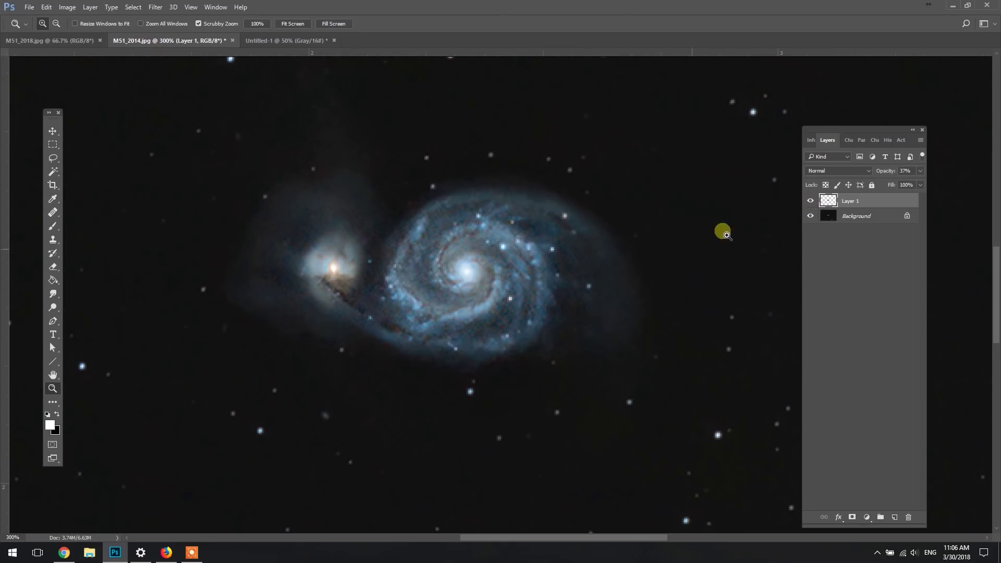
alt+click(575, 346)
alt+click(598, 347)
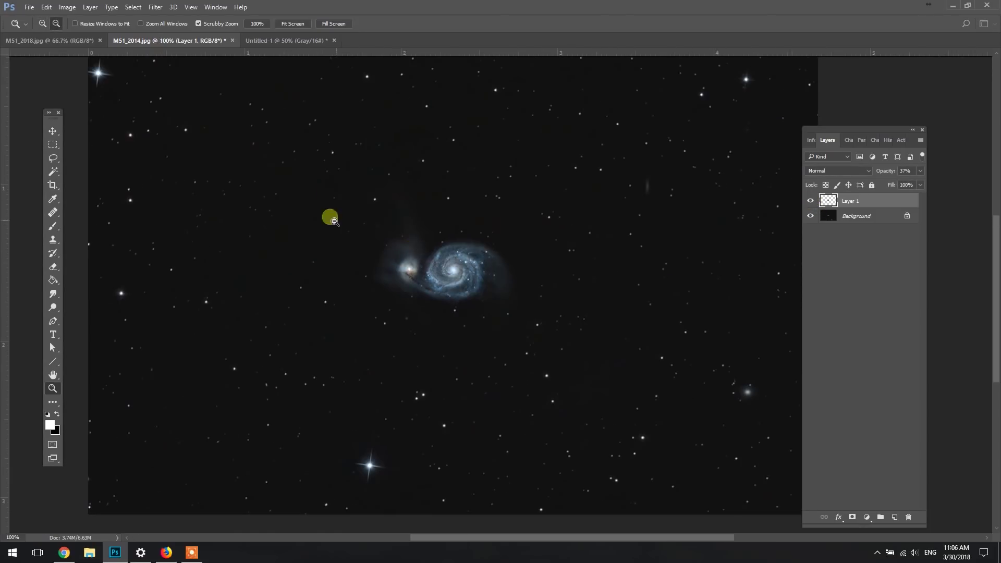
click(97, 7)
click(112, 389)
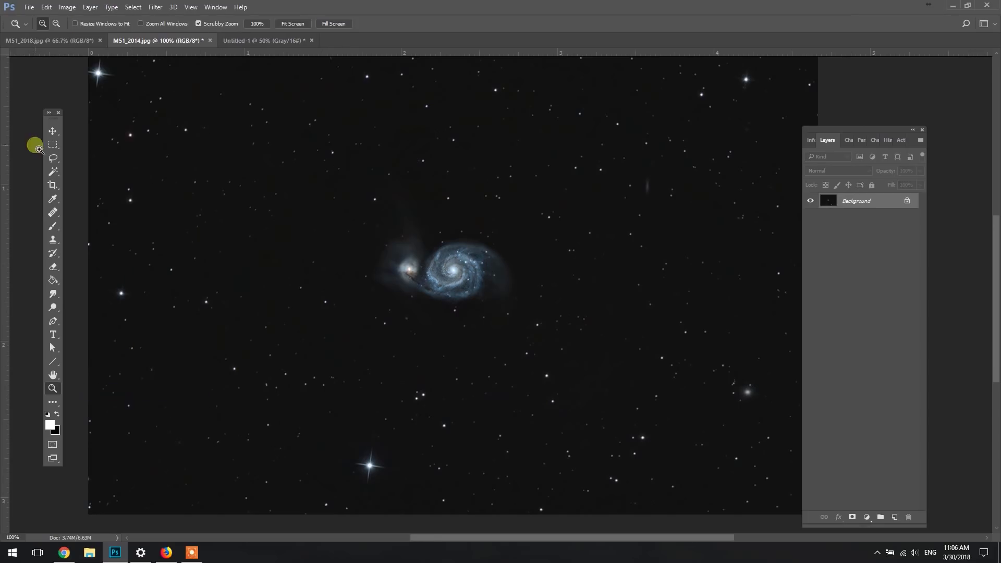
- Lasso the whole galaxy onto a new layer and boost its Vibrance saturation by +33
click(53, 158)
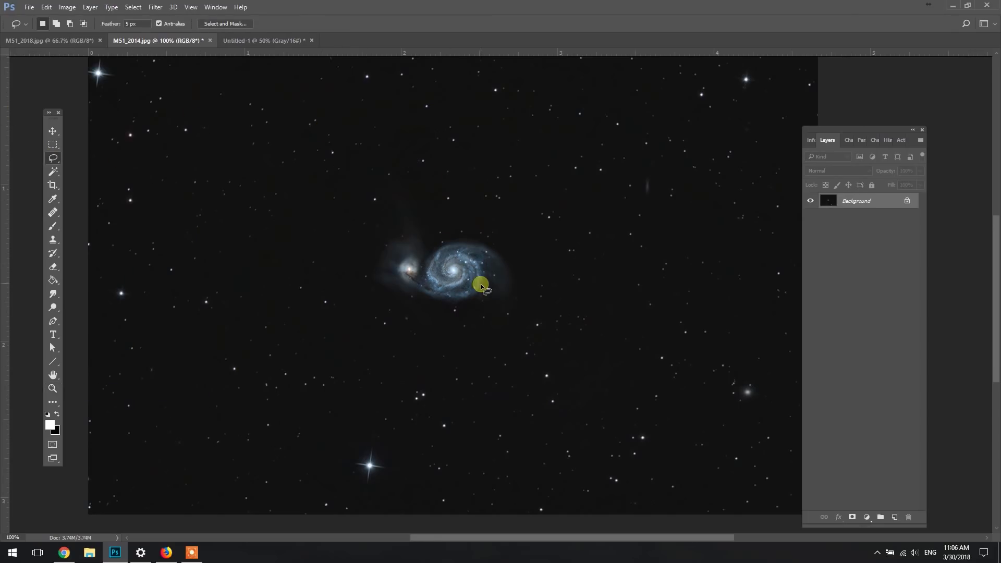
mouse_move(478, 251)
mouse_down()
mouse_move(439, 254)
mouse_move(421, 278)
mouse_move(410, 259)
mouse_move(395, 273)
mouse_move(415, 292)
mouse_move(465, 298)
mouse_move(484, 292)
mouse_move(480, 253)
mouse_up()
key(ctrl+j)
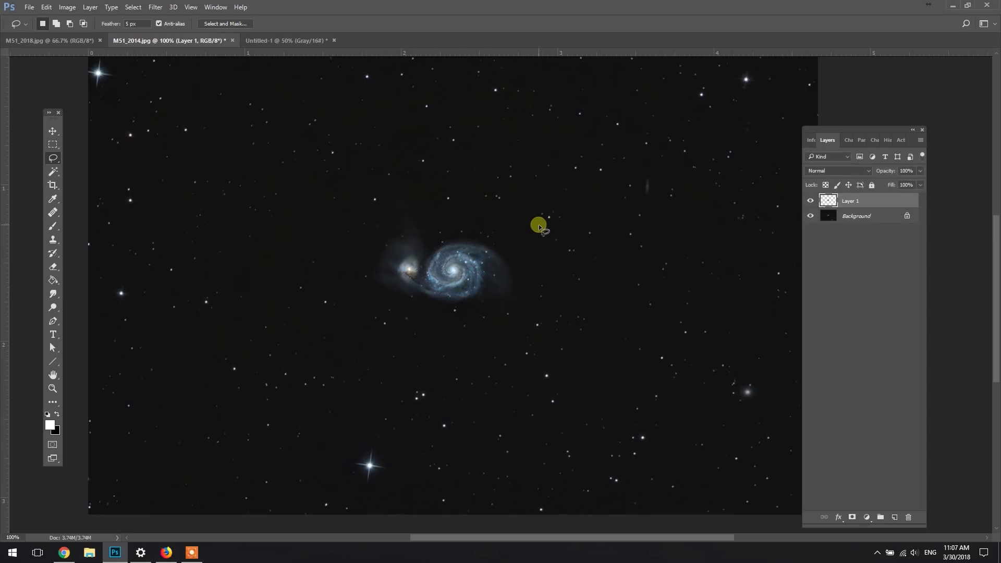
click(111, 8)
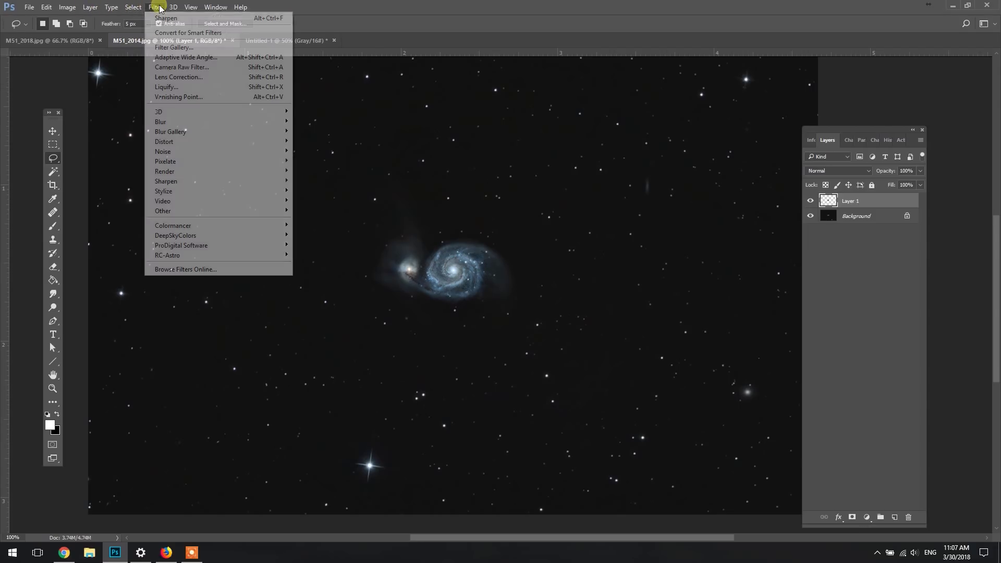
mouse_move(127, 34)
click(200, 76)
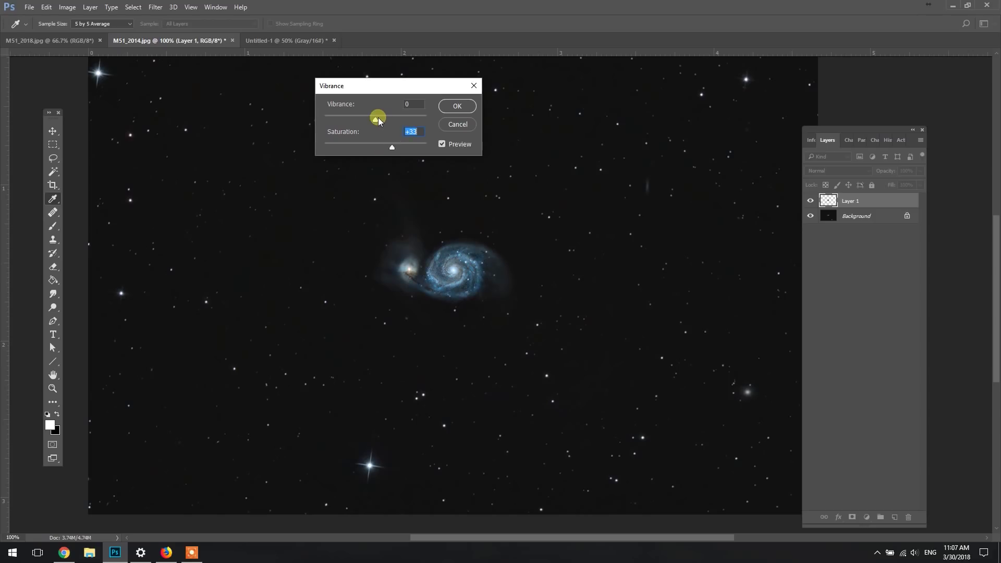
click(463, 116)
- Compare before and after, then blend the saturated galaxy layer at 39% opacity
click(809, 196)
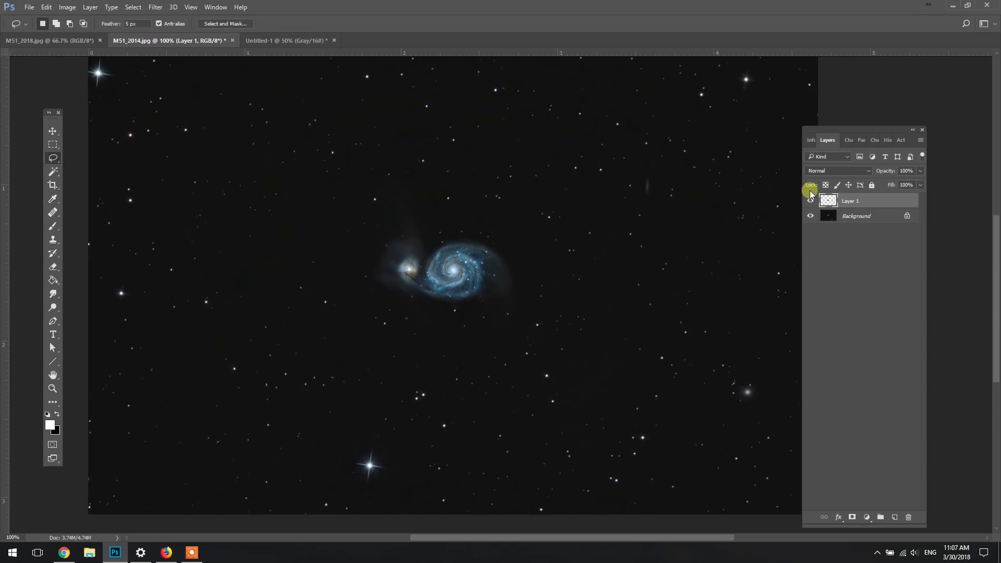
click(811, 201)
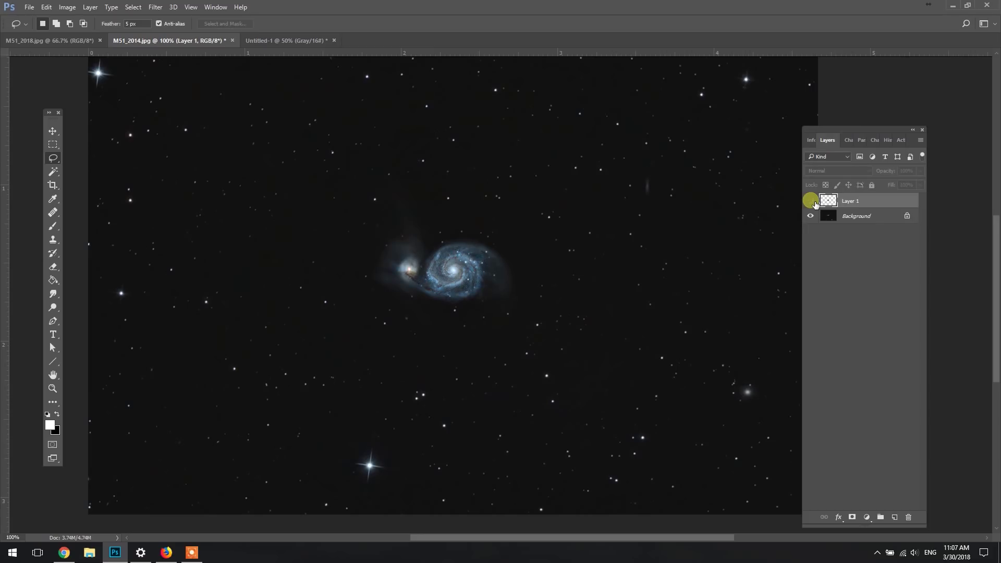
click(920, 172)
click(823, 207)
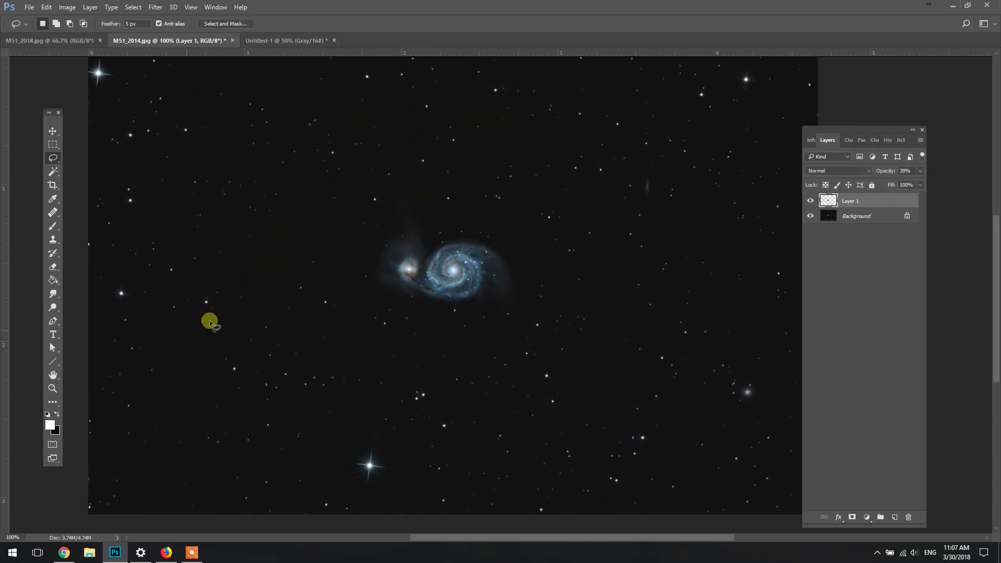
- Zoom out to 66.7% and flatten the saturated layer into the Background
click(52, 389)
alt+click(337, 344)
alt+click(336, 344)
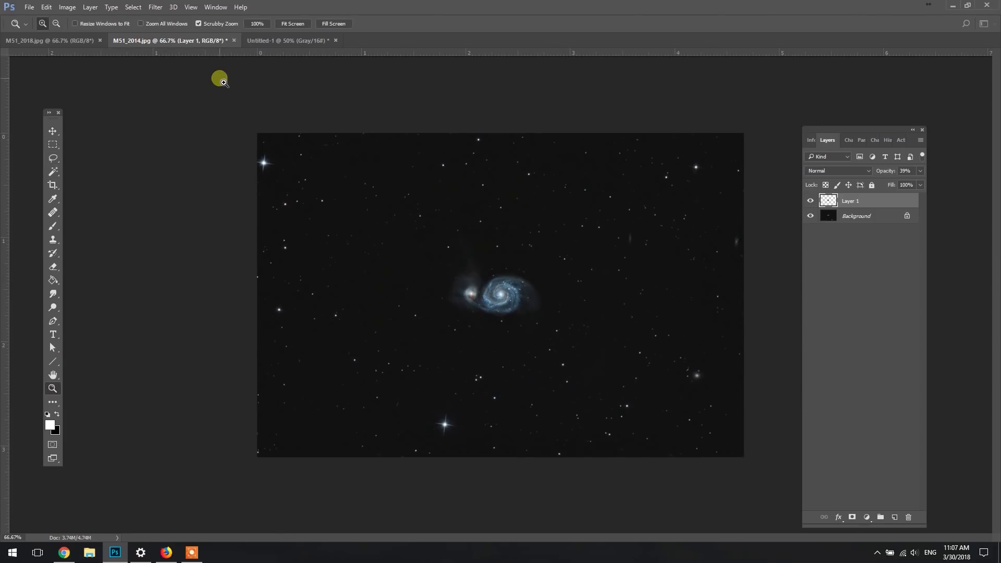
click(90, 7)
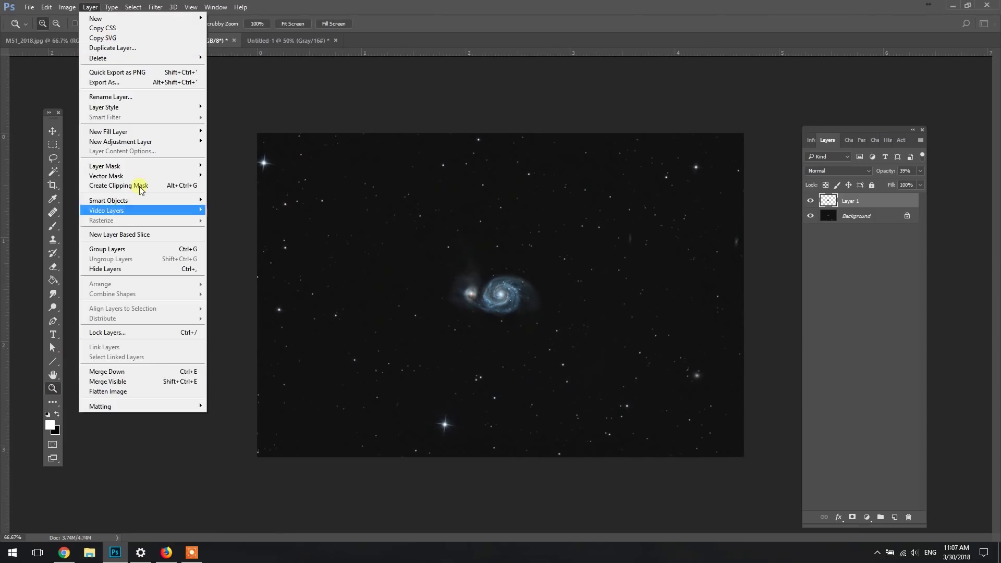
click(138, 391)
click(492, 290)
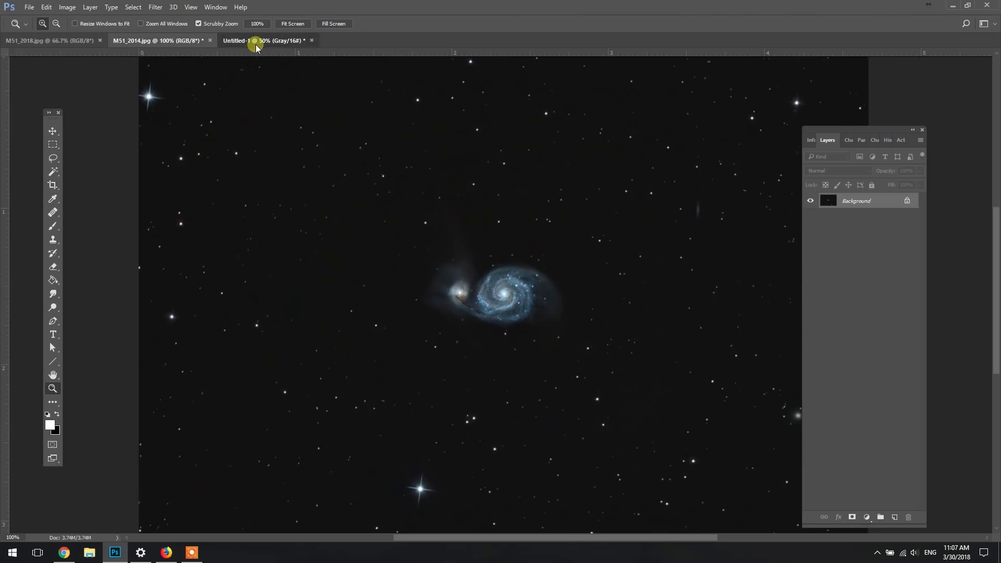
click(252, 41)
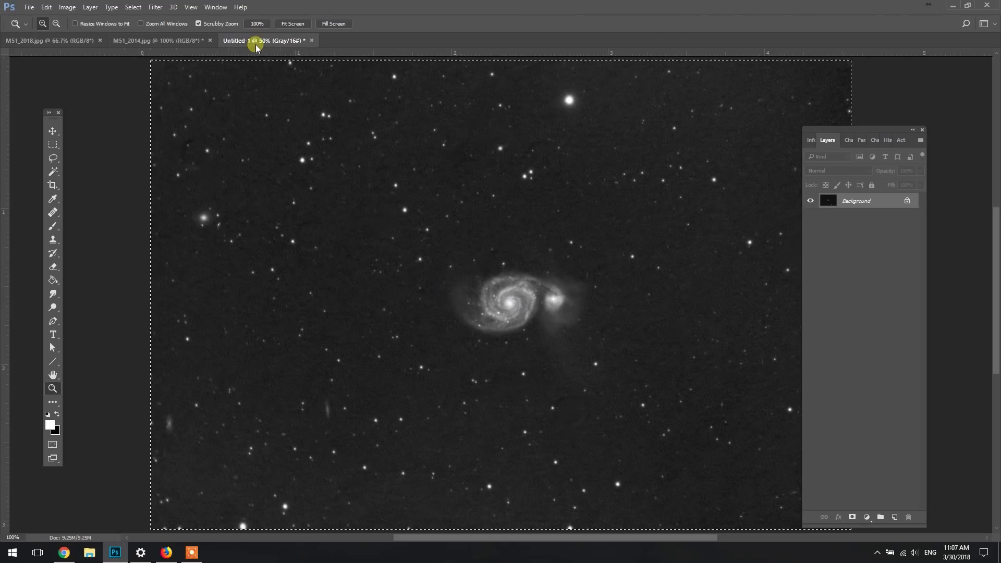
click(166, 40)
click(42, 42)
click(553, 285)
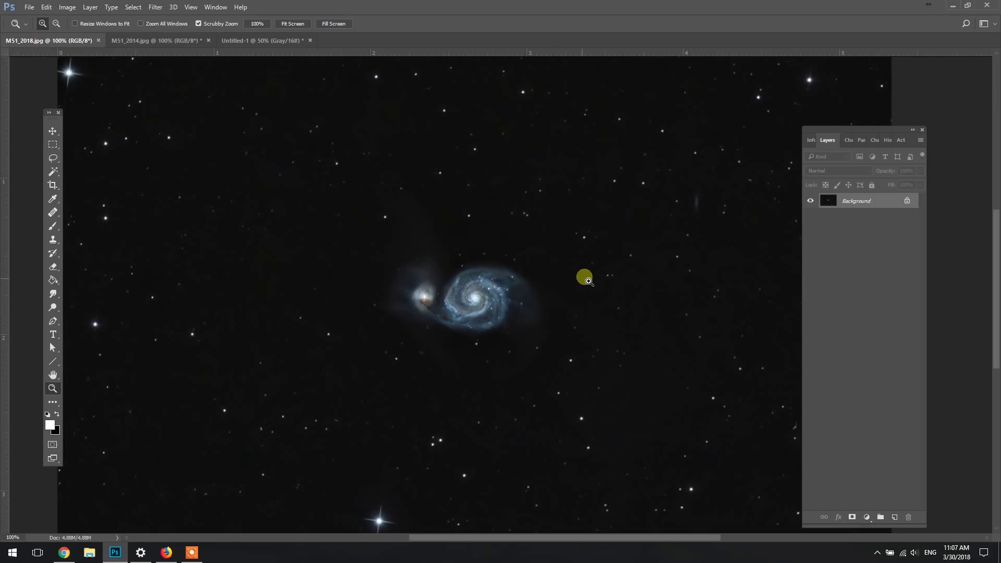
click(174, 40)
alt+click(537, 300)
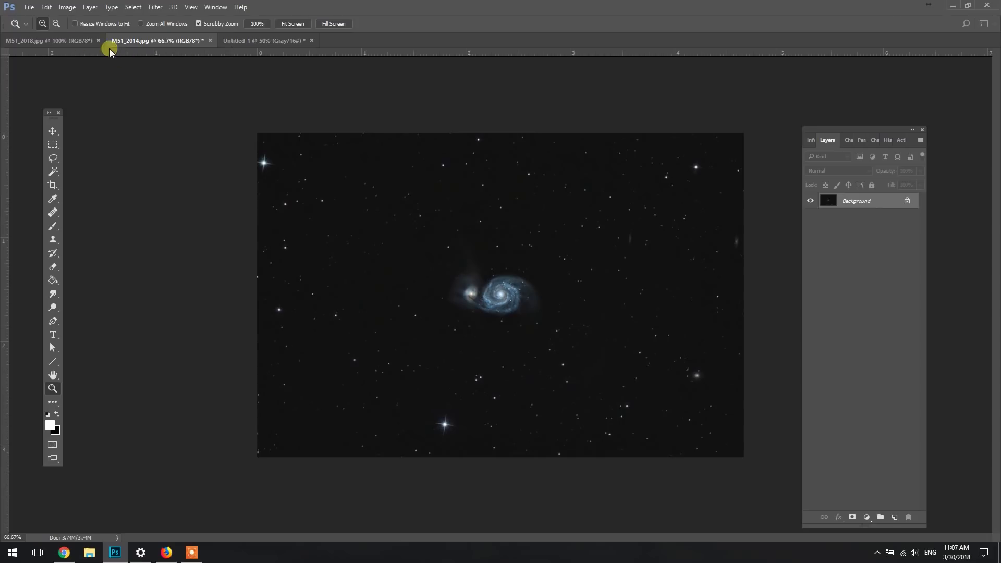
click(78, 40)
click(506, 318)
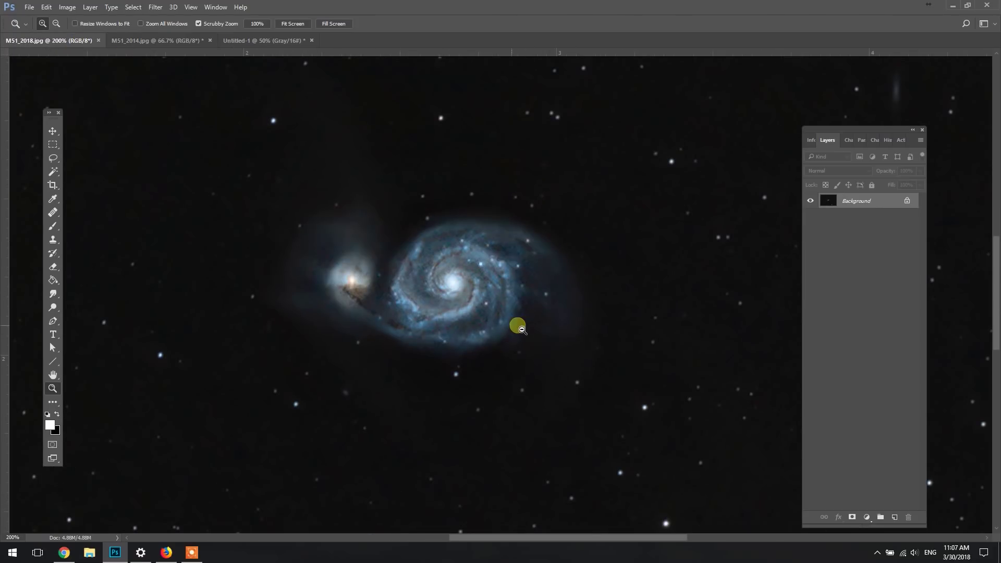
click(134, 41)
click(512, 296)
click(529, 334)
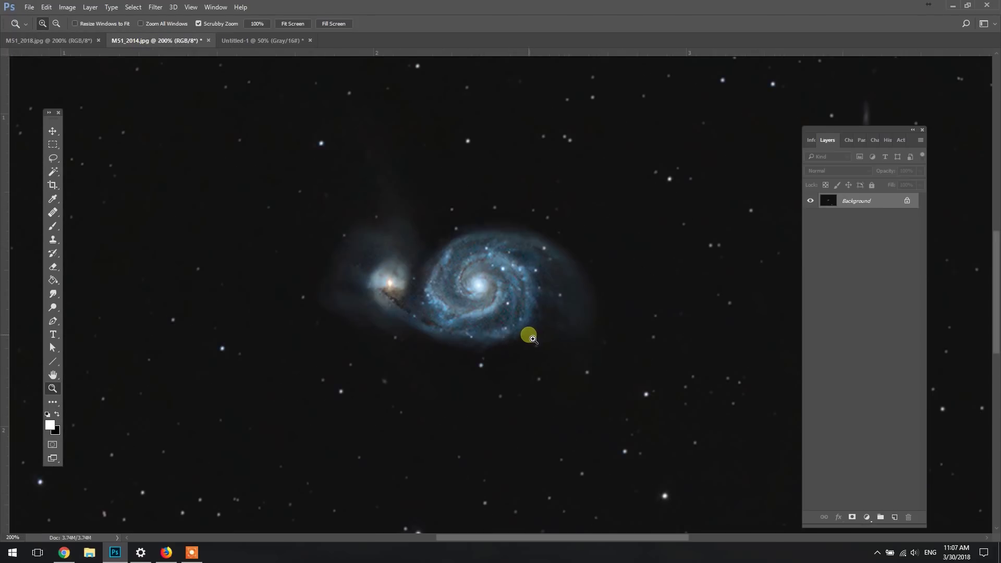
alt+click(543, 320)
alt+click(619, 325)
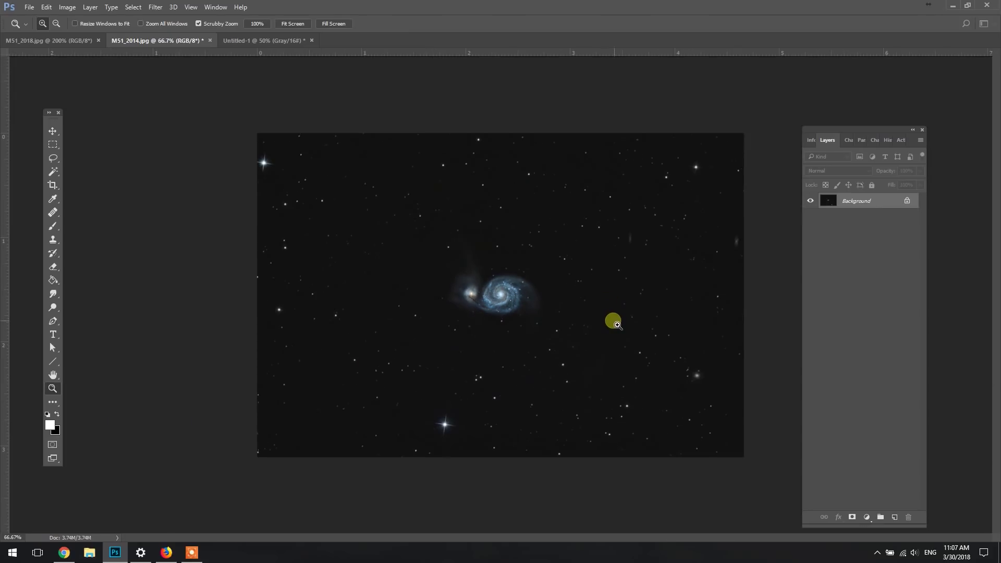